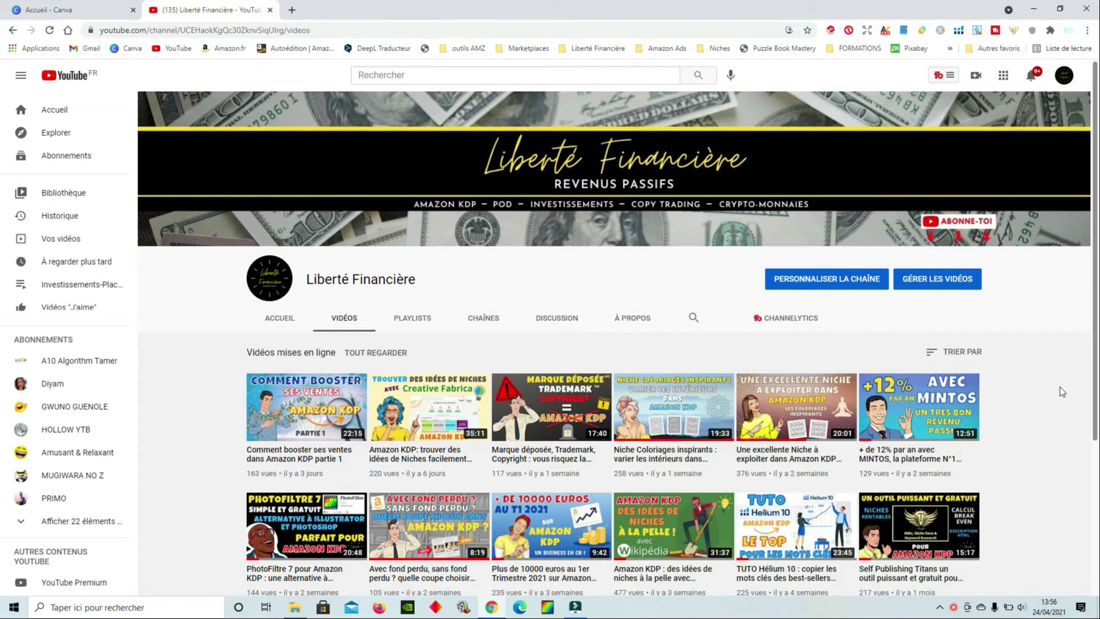
Switch to Canva and create a blank design using the recent custom size 8.625 x 8.625 po
key("ctrl+Tab")
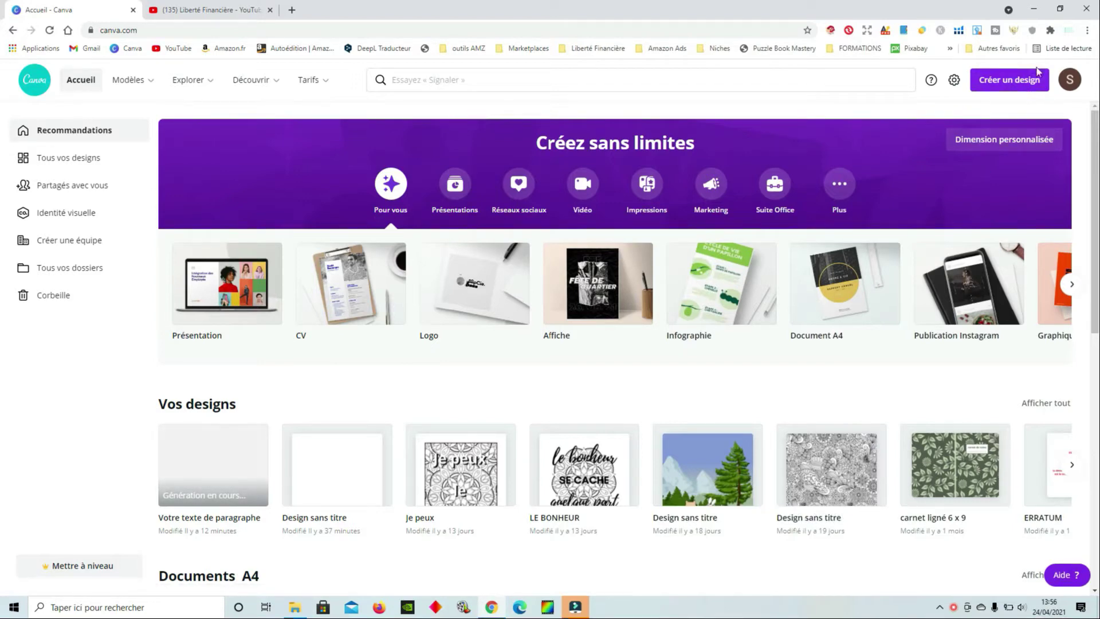
left_click(1026, 84)
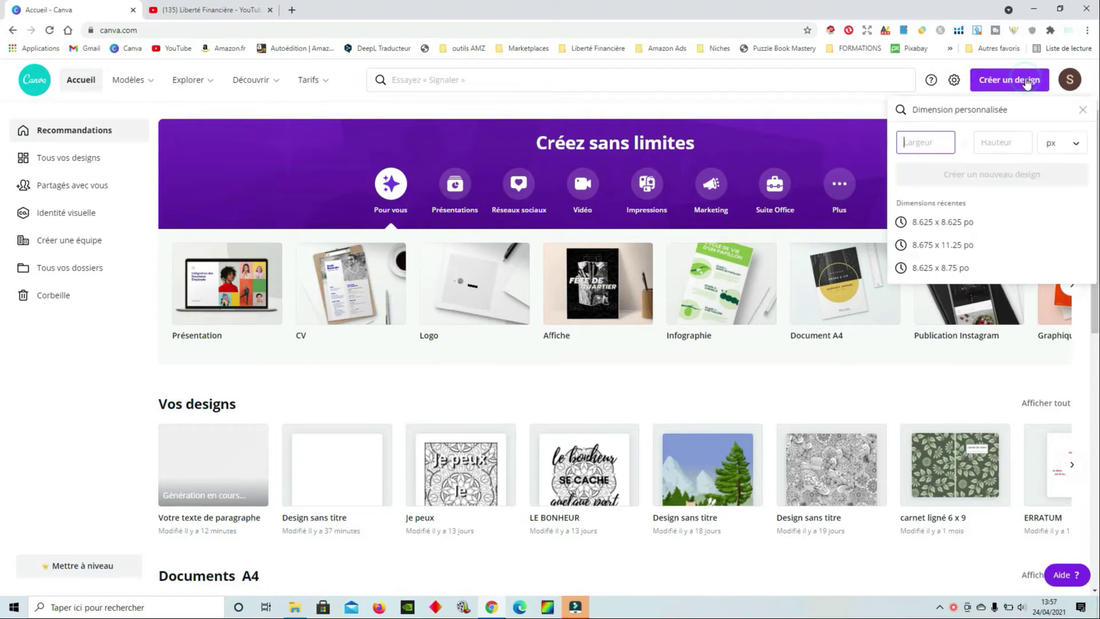
left_click(936, 225)
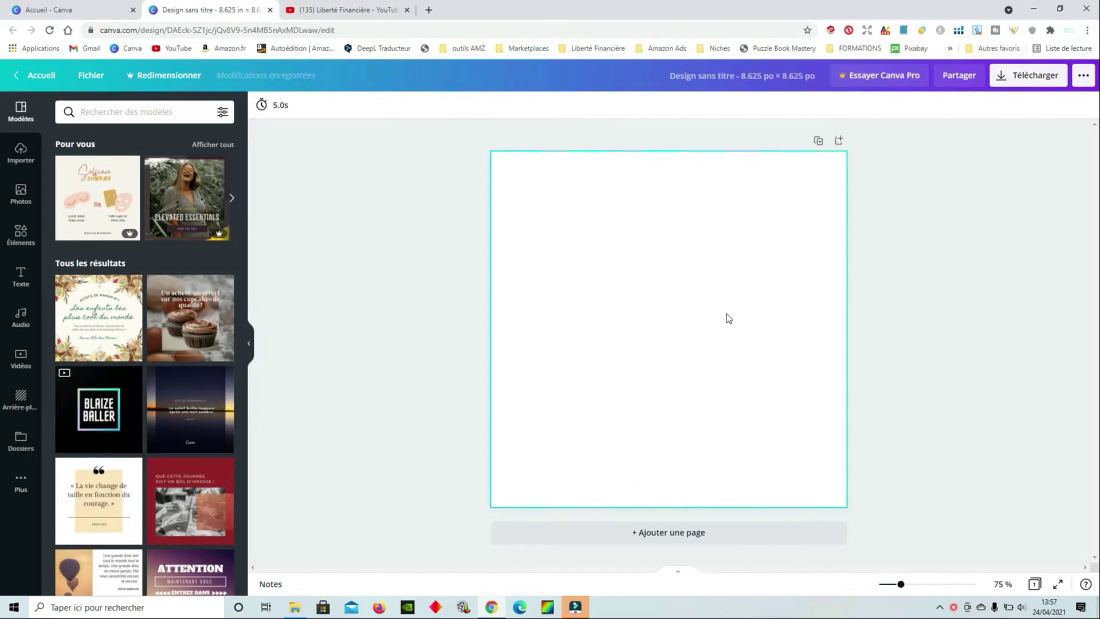
left_click(686, 281)
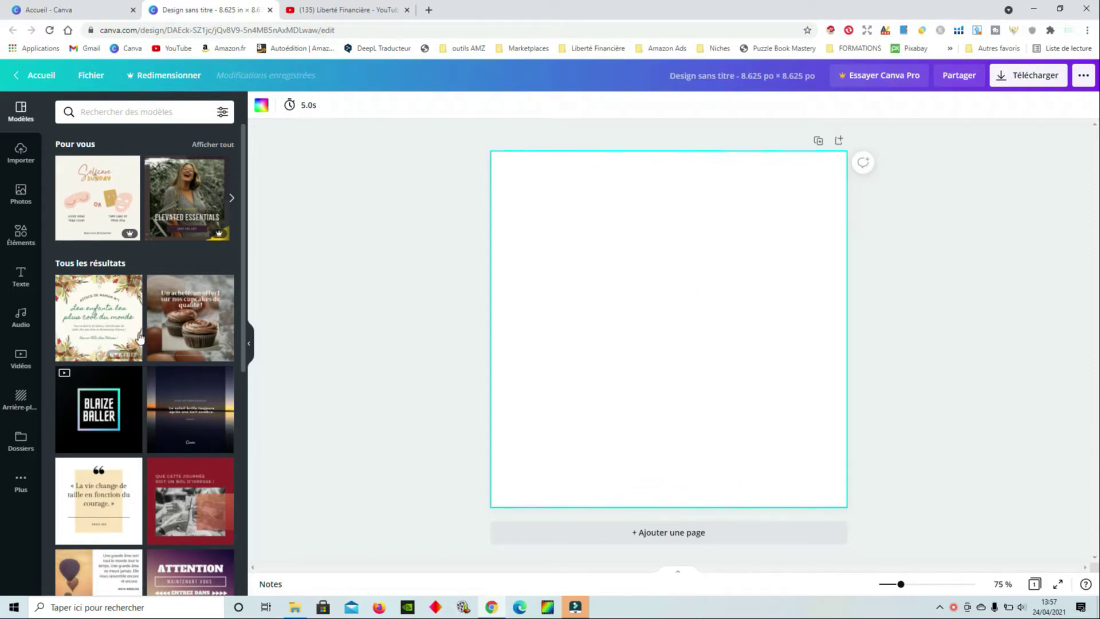
Add a subtitle text box to the blank page, then delete it
left_click(21, 276)
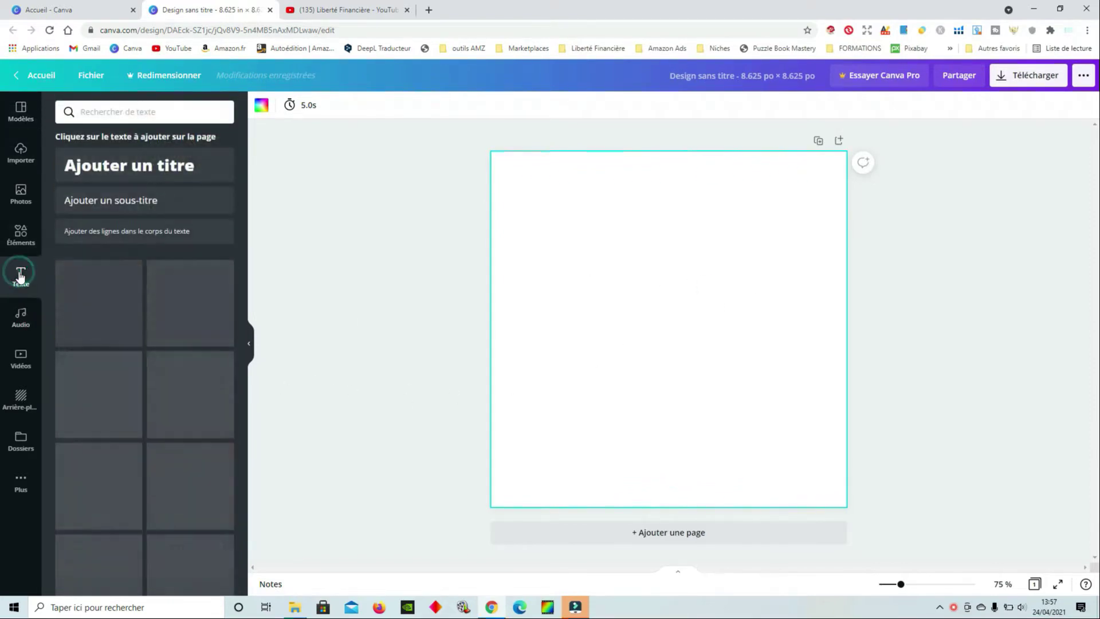
left_click(125, 201)
left_click(732, 412)
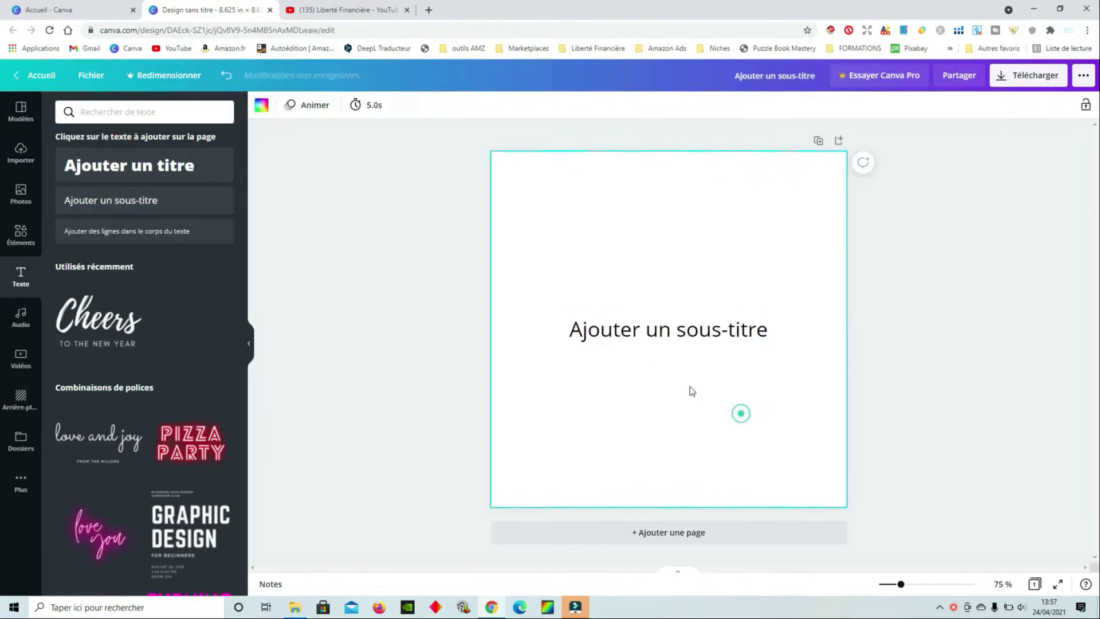
left_click(659, 327)
key("Delete")
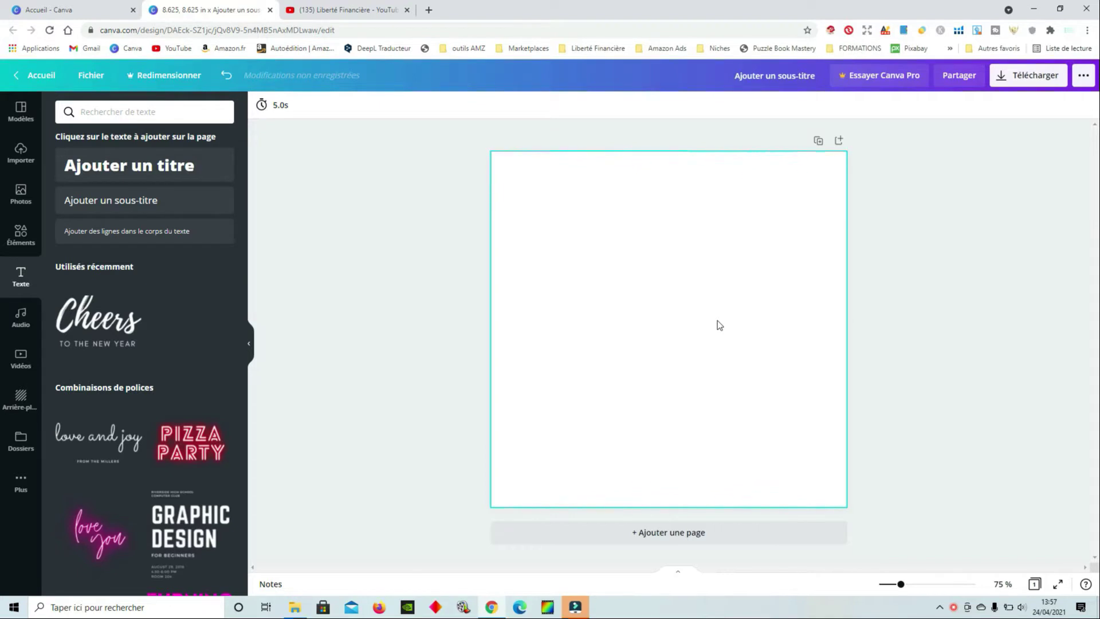
Add a default paragraph text box, fit it on one line and place it near the page's upper edge
key("t")
left_click(755, 401)
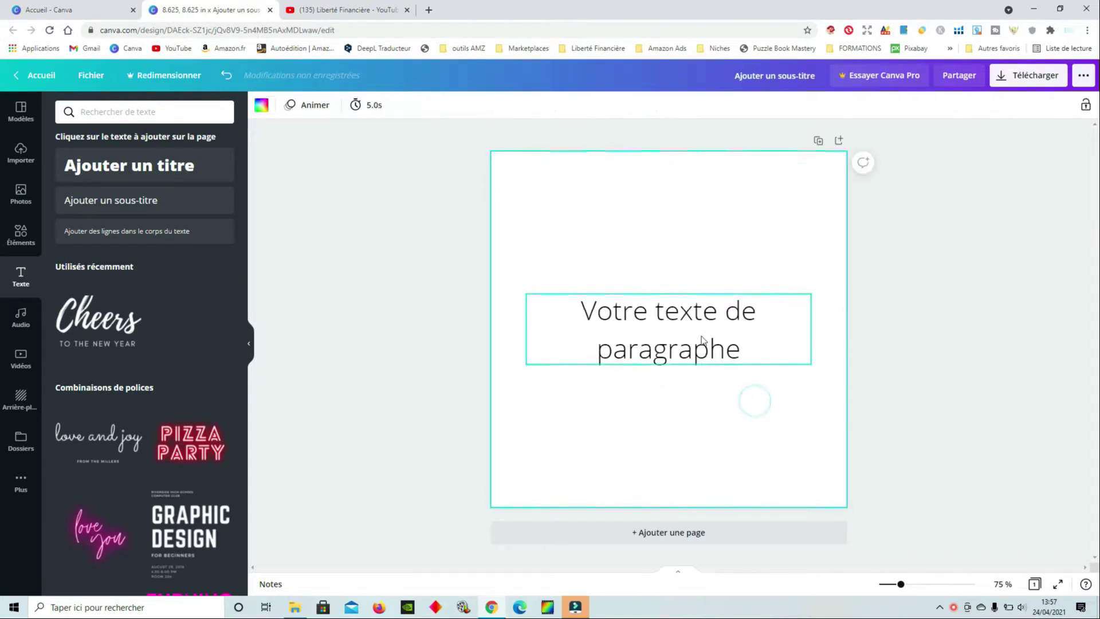
left_click(701, 338)
left_click_drag(831, 328, 788, 303)
left_click_drag(689, 321, 703, 213)
left_click(728, 325)
left_click(680, 217)
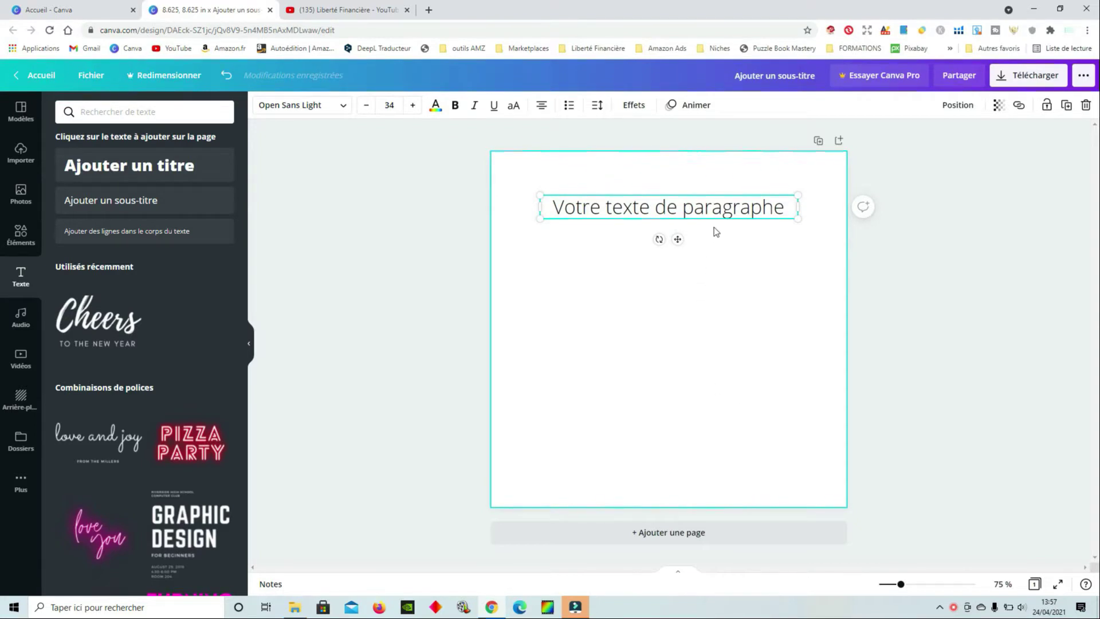
mouse_move(720, 214)
left_mouse_down()
mouse_move(724, 255)
mouse_move(707, 229)
mouse_move(718, 216)
left_mouse_up()
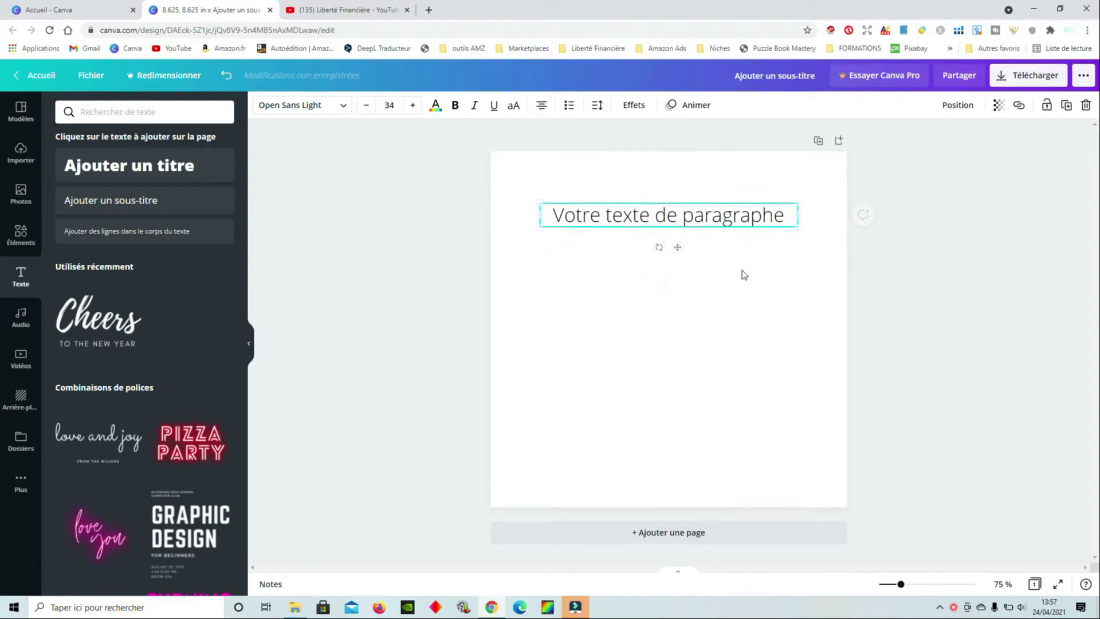
Duplicate the paragraph text line six times and spread copies down the page below the original
left_click(1069, 108)
left_click_drag(691, 261, 678, 305)
left_click(1066, 105)
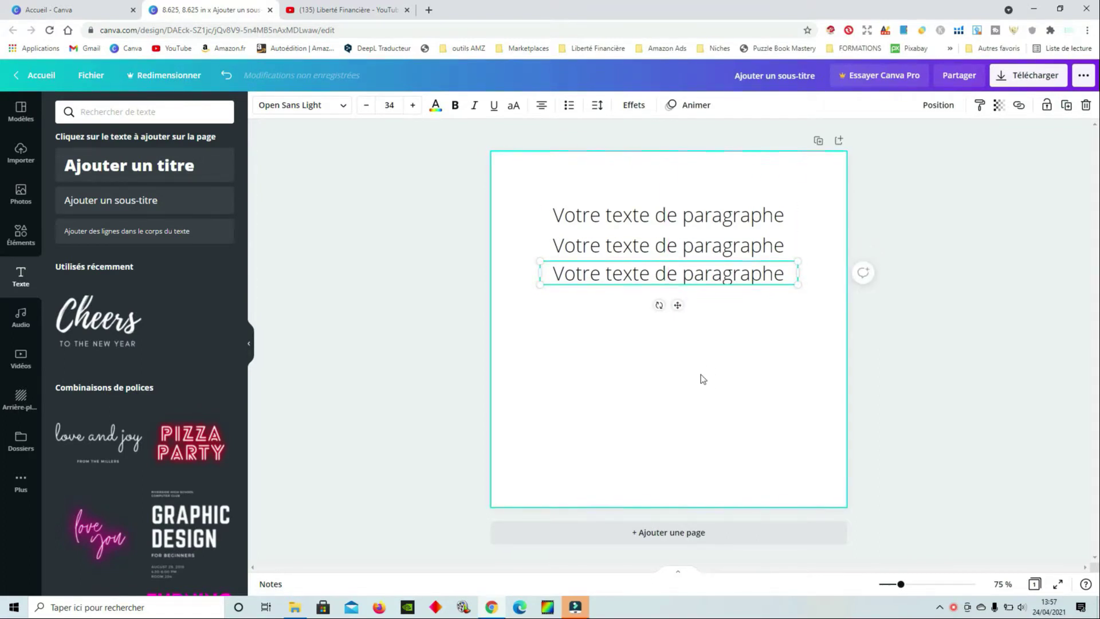
key("ctrl+d")
key("ctrl+d")
key("ctrl+d")
key("ctrl+d")
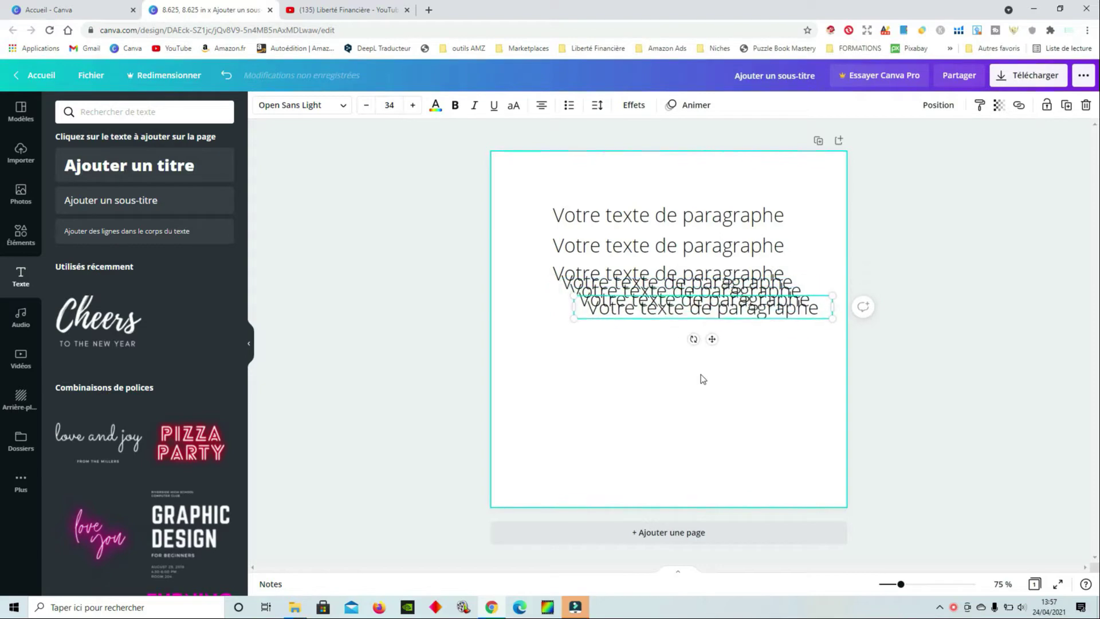
left_click_drag(711, 338, 707, 388)
mouse_move(705, 300)
left_mouse_down()
mouse_move(700, 324)
mouse_move(692, 315)
left_mouse_up()
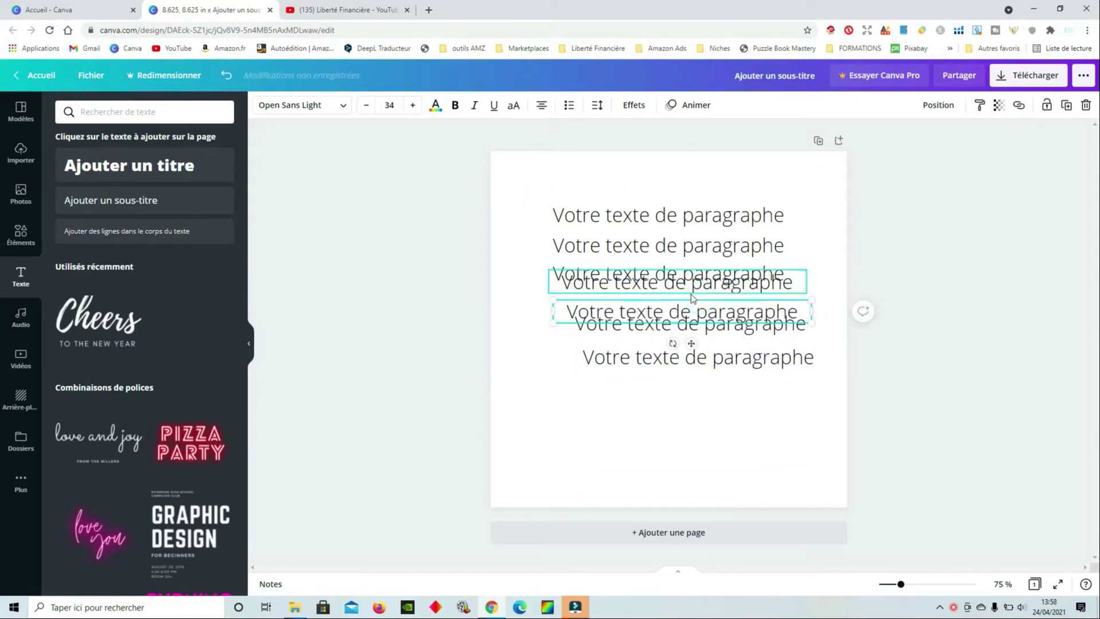
Delete all the paragraph text boxes from the page
left_click_drag(766, 438, 663, 181)
key("Delete")
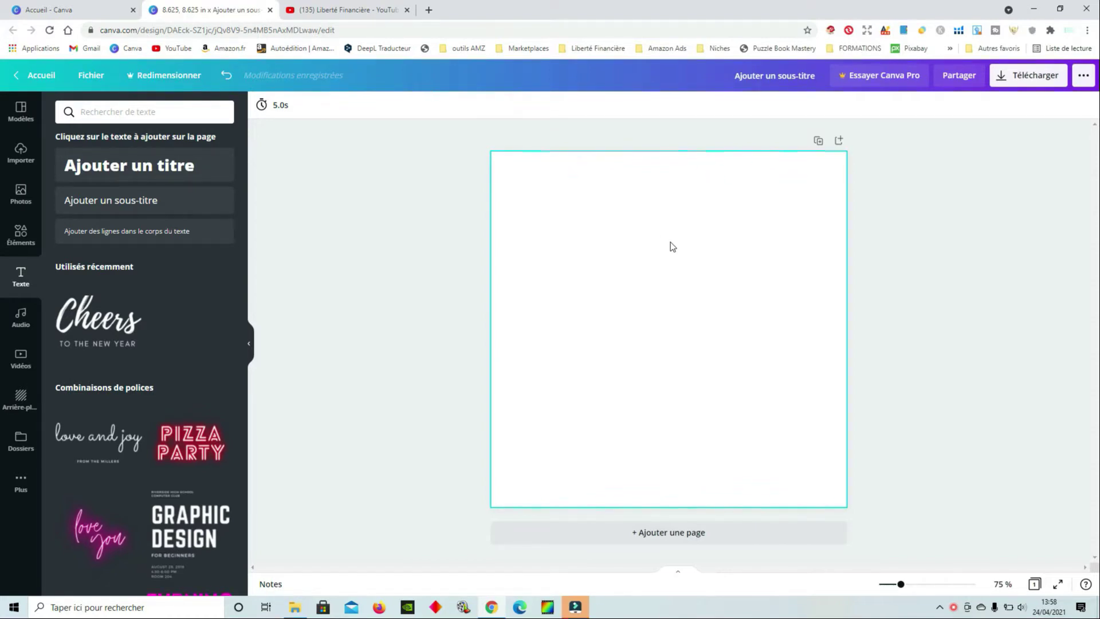
Add a horizontal line, display the page margins and place the line along the top margin
key("l")
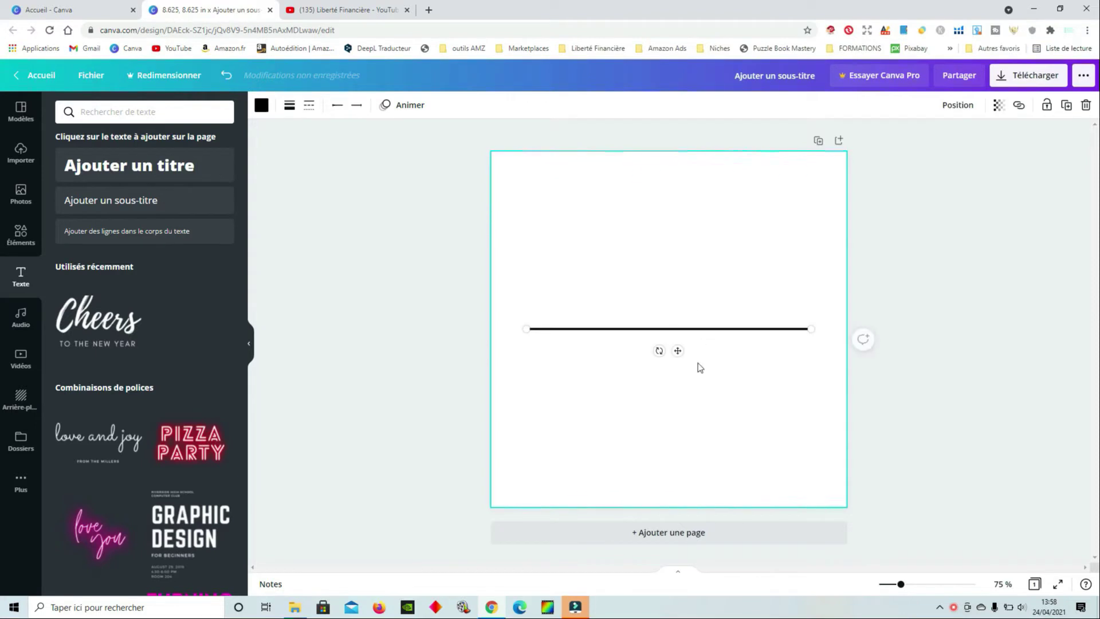
left_click_drag(678, 350, 674, 222)
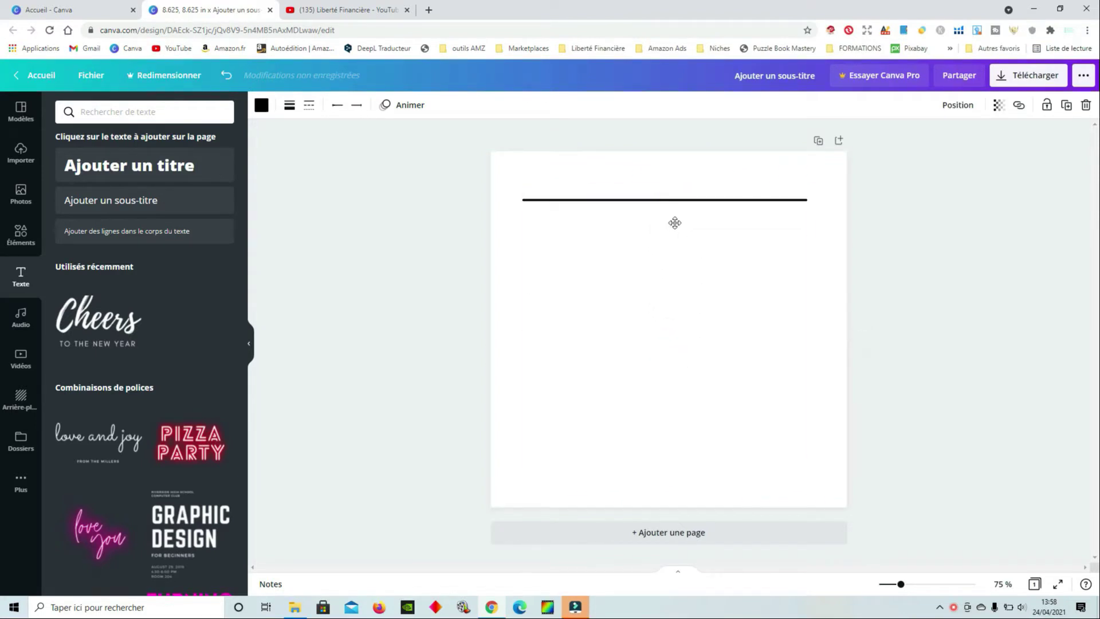
left_click(93, 75)
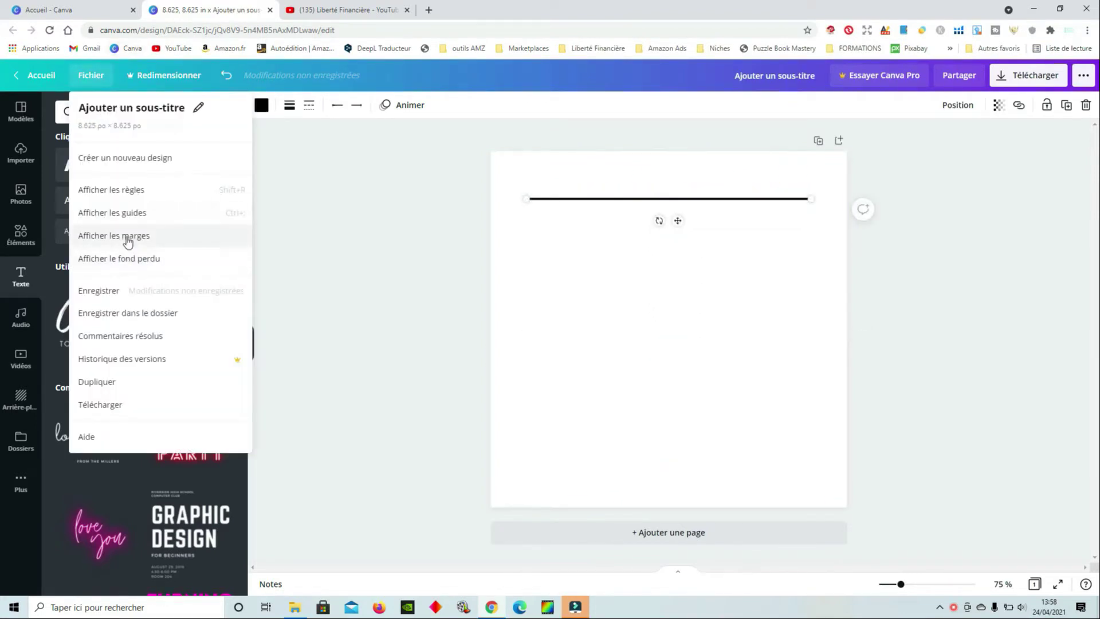
left_click(126, 235)
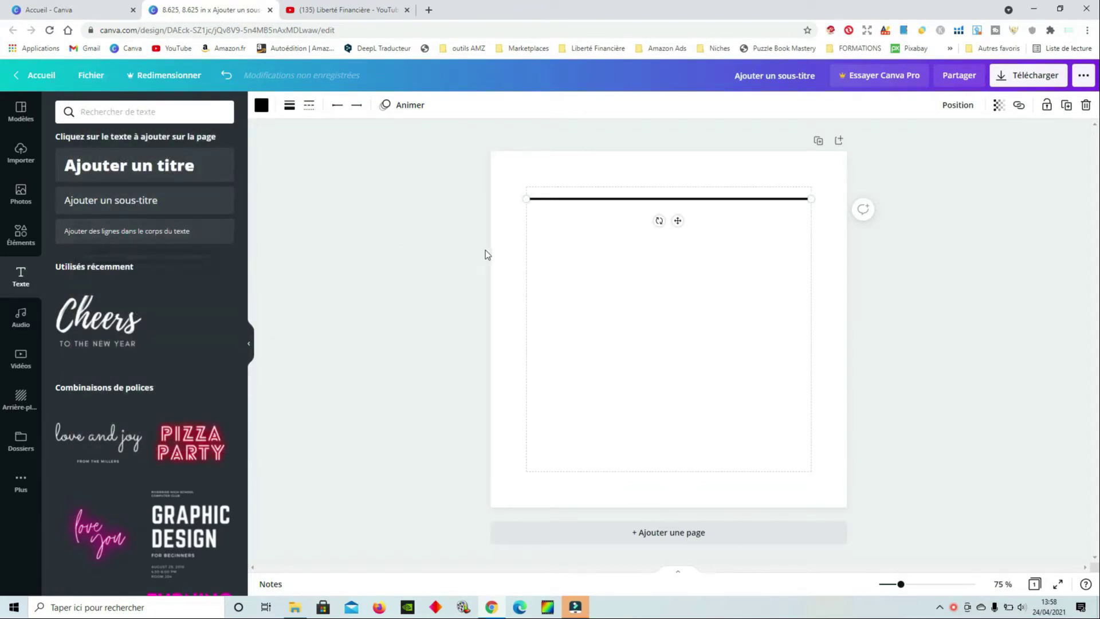
left_click_drag(678, 221, 678, 210)
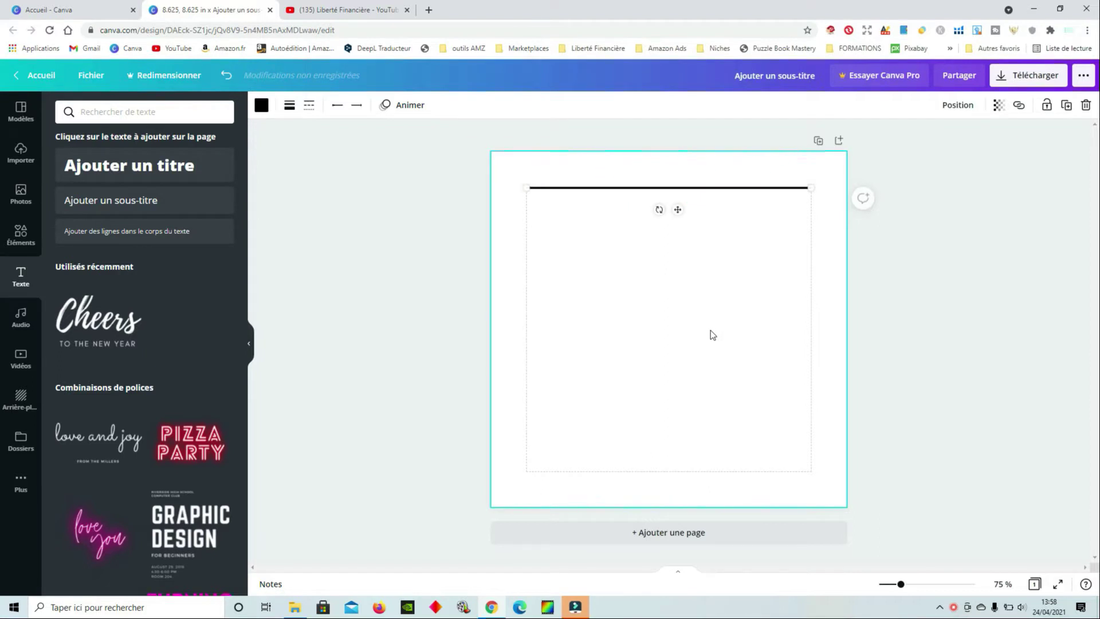
Paste 19 copies of the line and place them one below another, down to just past the bottom margin
key("ctrl+v")
left_click_drag(677, 350, 676, 225)
key("ctrl+v")
left_click_drag(675, 350, 675, 241)
key("ctrl+v")
left_click_drag(676, 347, 682, 260)
key("ctrl+v")
left_click_drag(680, 349, 678, 277)
key("ctrl+v")
left_click_drag(677, 351, 675, 399)
key("ctrl+v")
key("ctrl+v")
key("ctrl+v")
key("ctrl+v")
key("ctrl+v")
key("ctrl+v")
key("ctrl+v")
key("ctrl+v")
left_click_drag(678, 351, 680, 422)
key("ctrl+v")
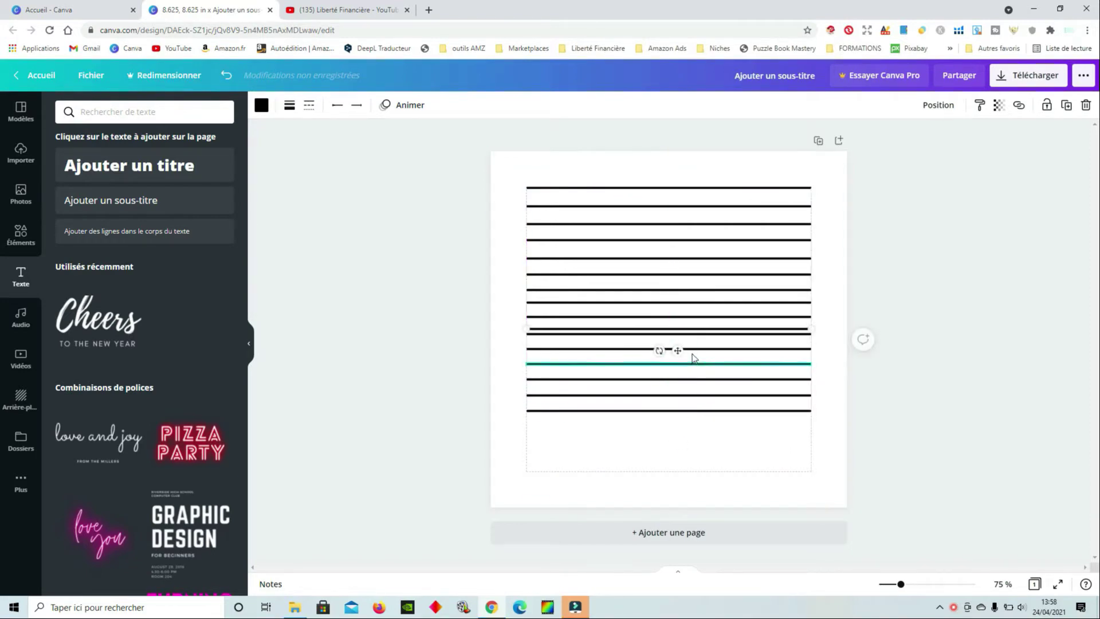
left_click_drag(663, 351, 681, 448)
key("ctrl+v")
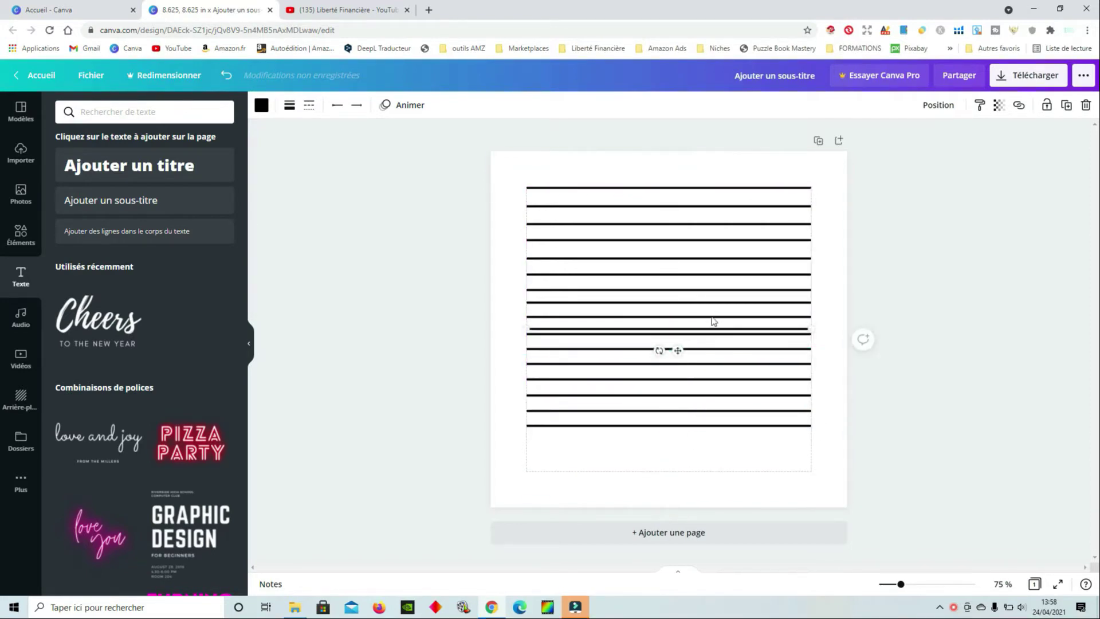
left_click_drag(679, 350, 677, 462)
key("ctrl+v")
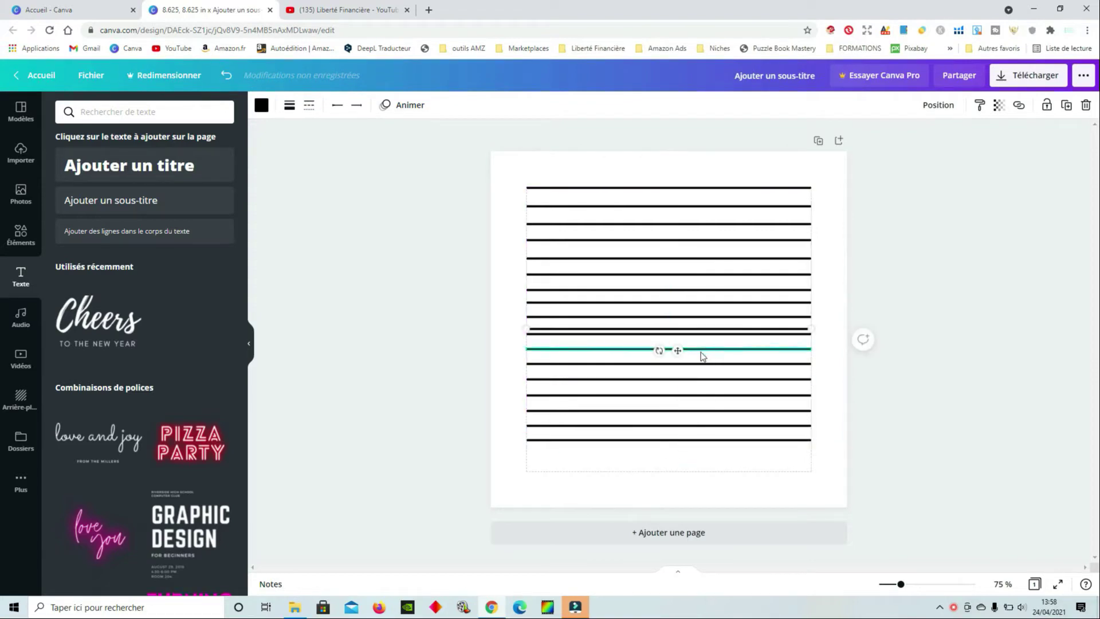
left_click_drag(677, 354, 675, 474)
key("ctrl+v")
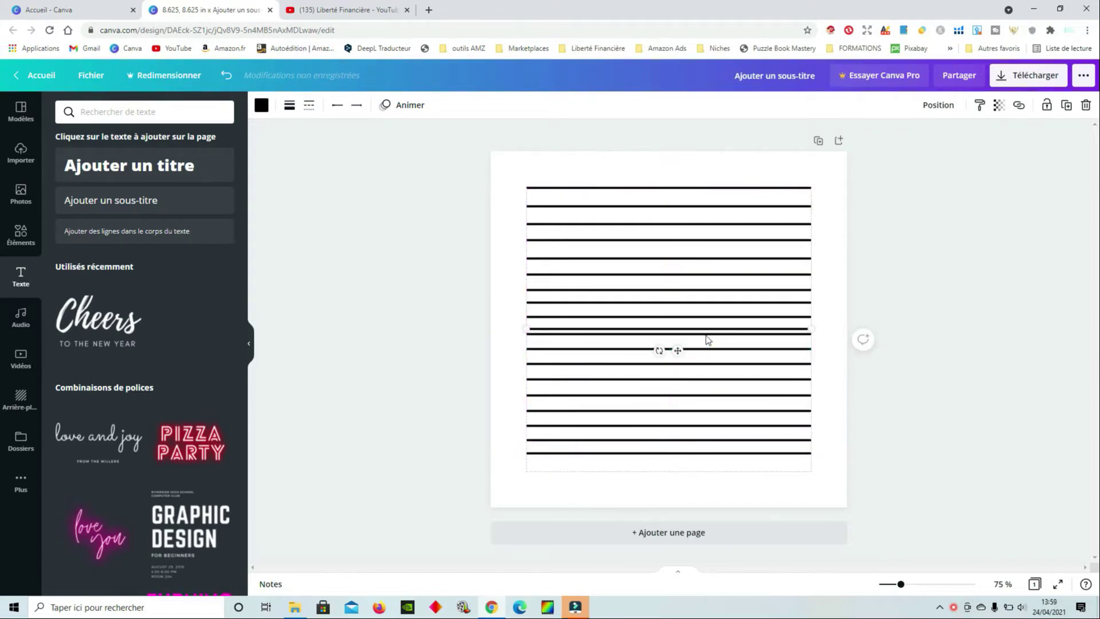
left_click_drag(681, 356, 677, 490)
key("ctrl+v")
left_click_drag(677, 350, 673, 502)
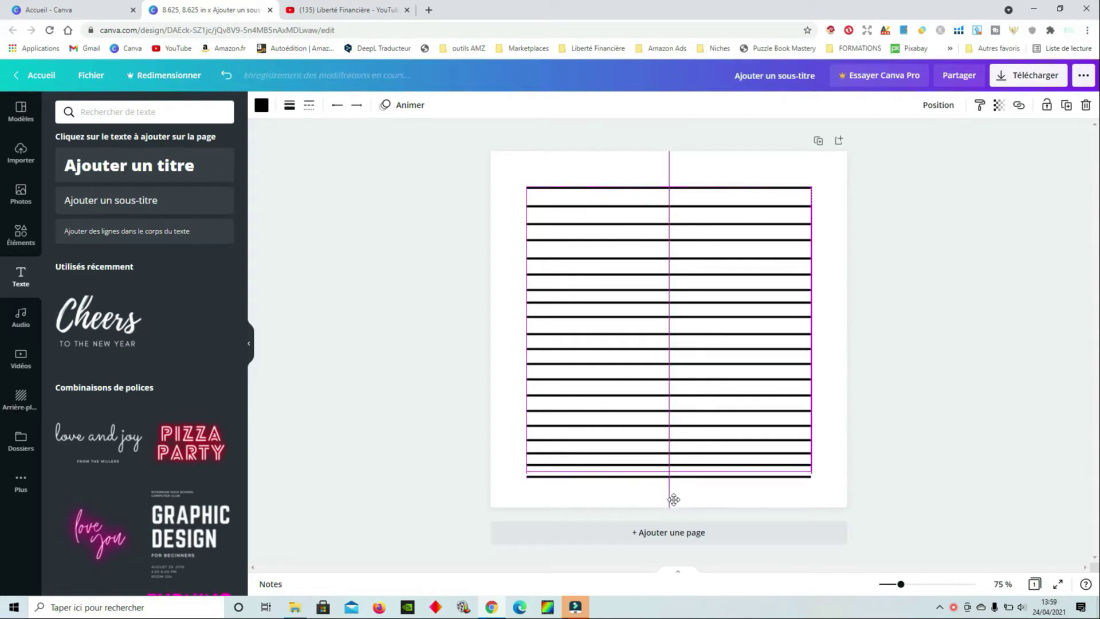
left_click(758, 496)
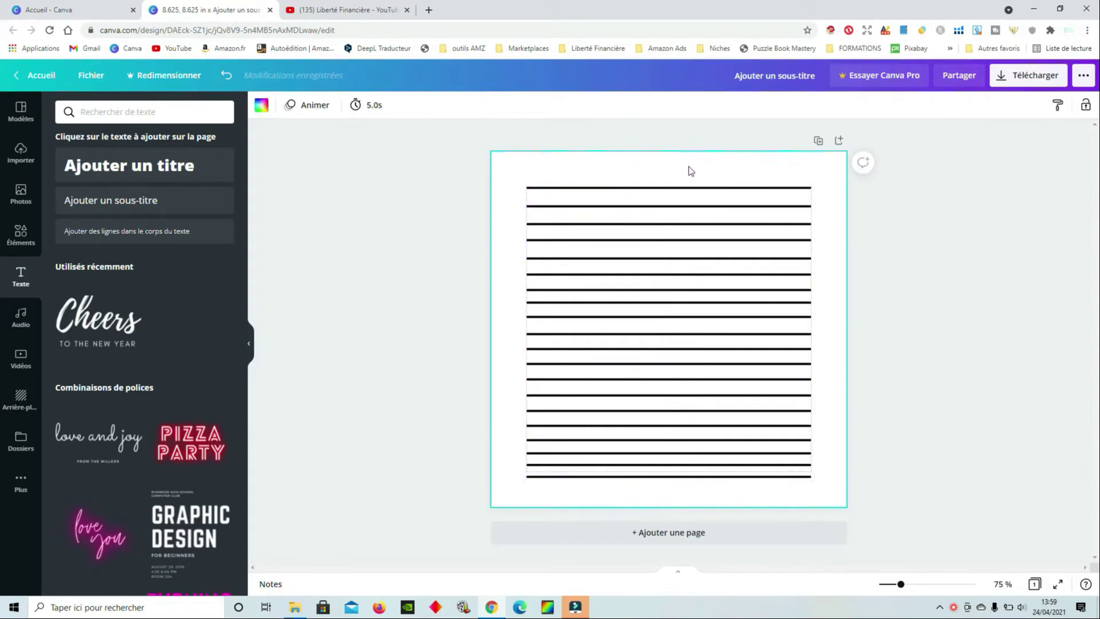
Set the thickness of all the horizontal lines on the page to 2
left_click_drag(688, 166, 726, 499)
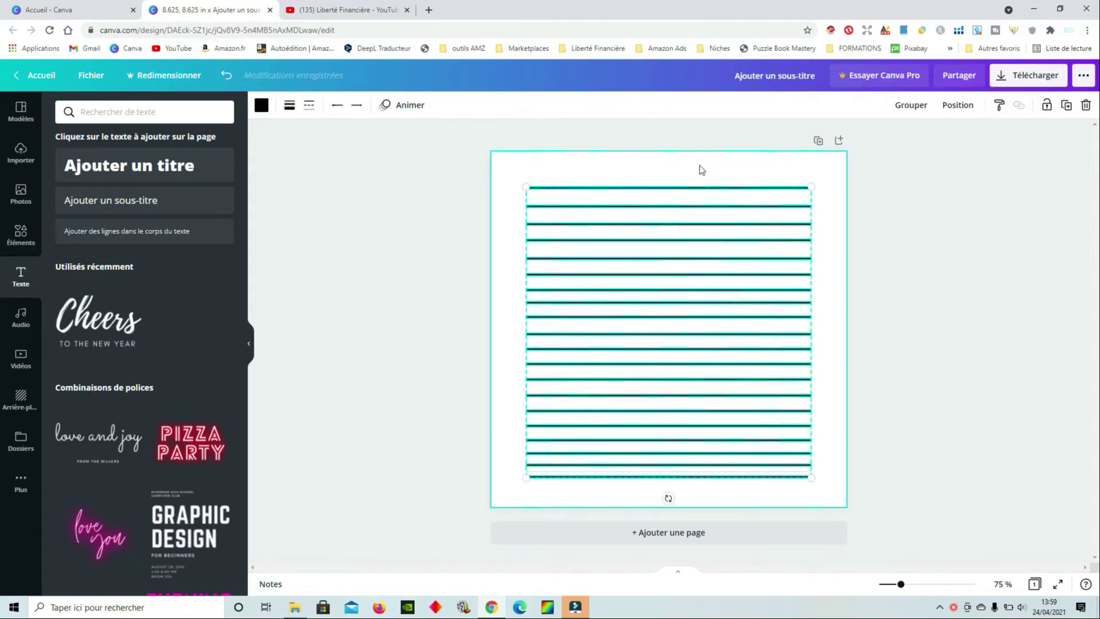
left_click_drag(689, 165, 704, 497)
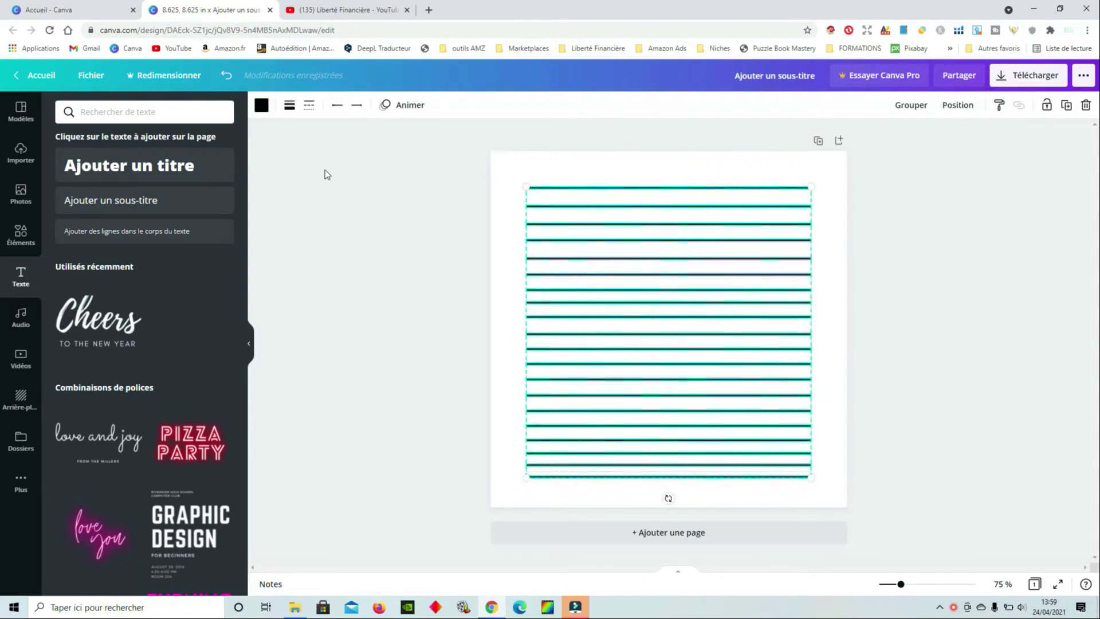
left_click(289, 105)
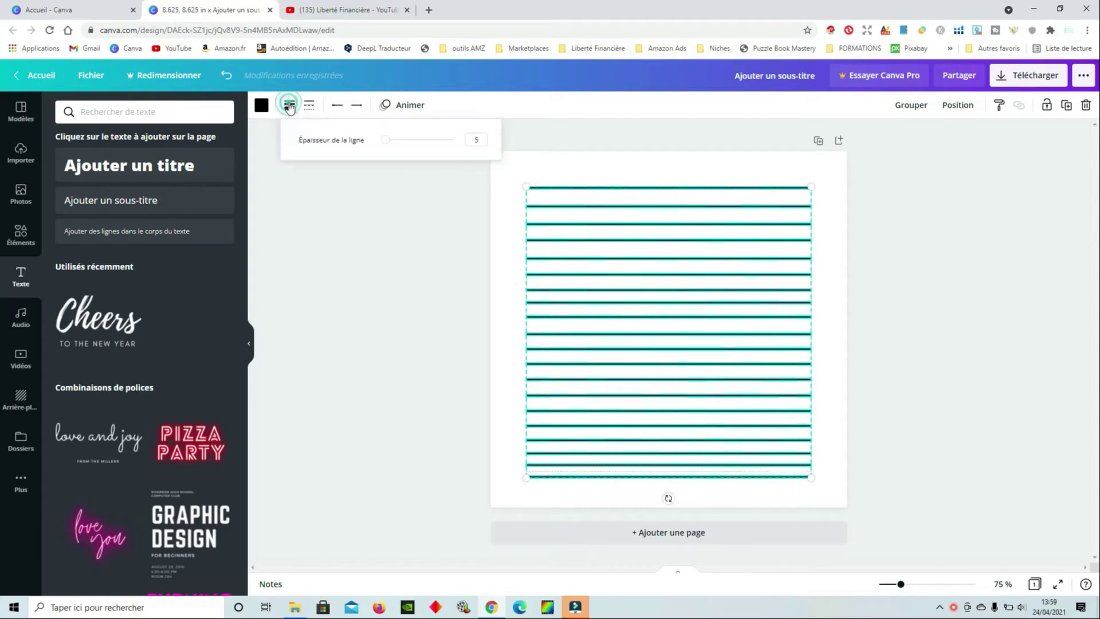
left_click_drag(385, 139, 384, 143)
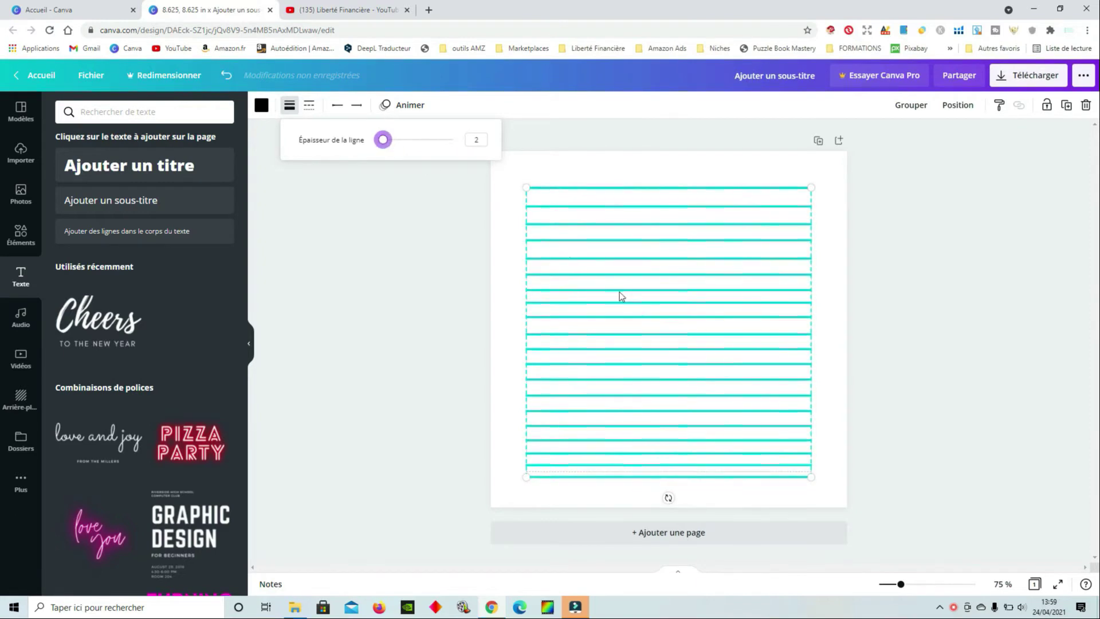
left_click(731, 486)
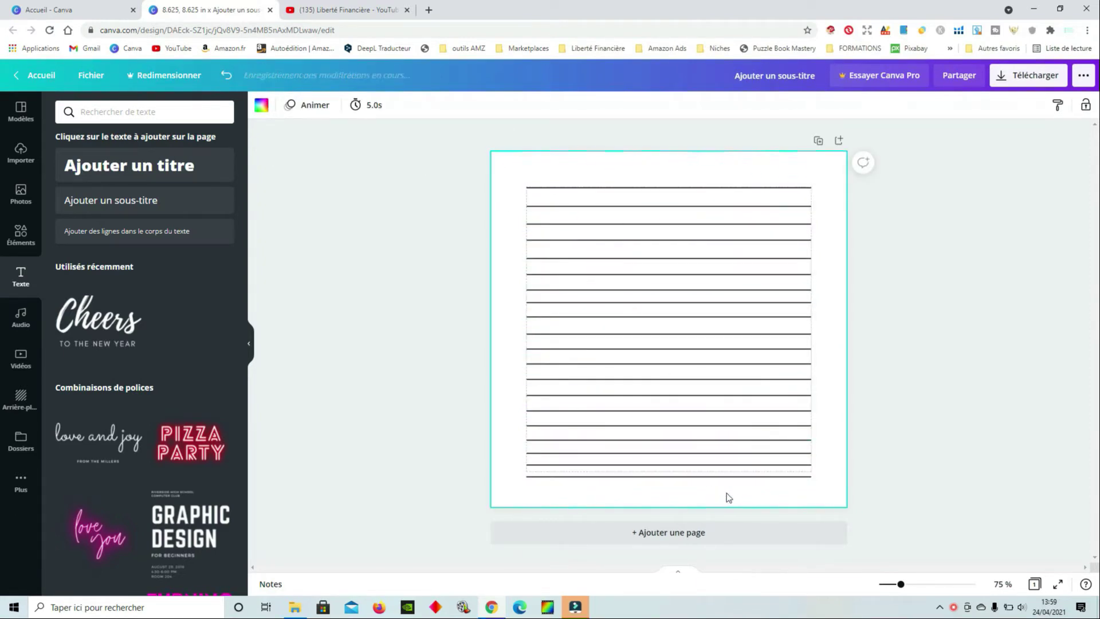
Space all the horizontal lines evenly over the page with the Réarranger option
left_click_drag(732, 494, 687, 173)
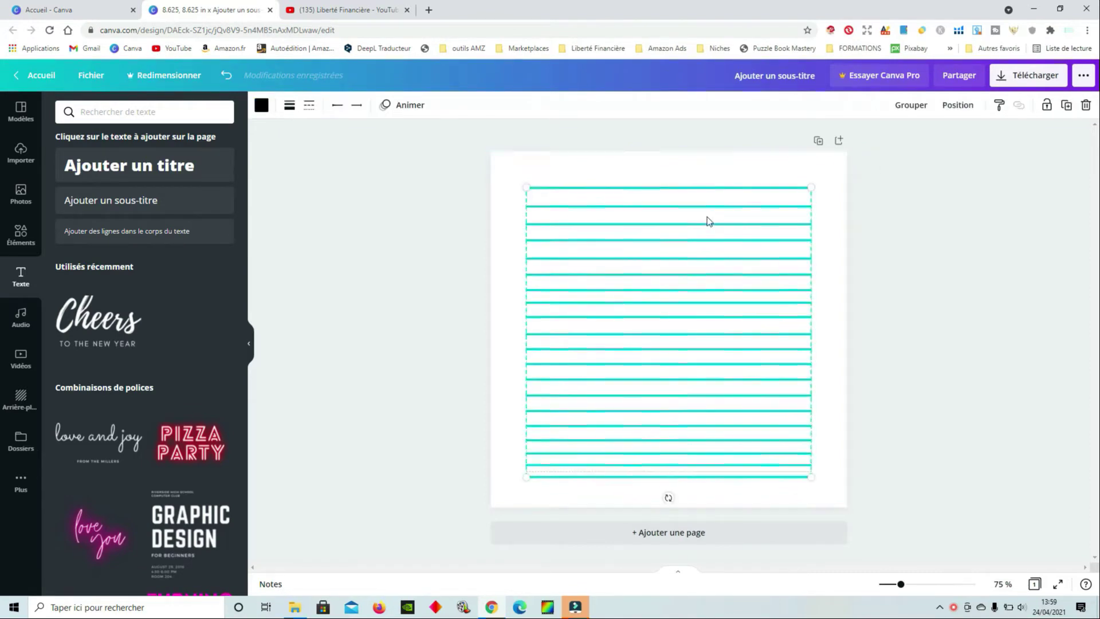
left_click(841, 405)
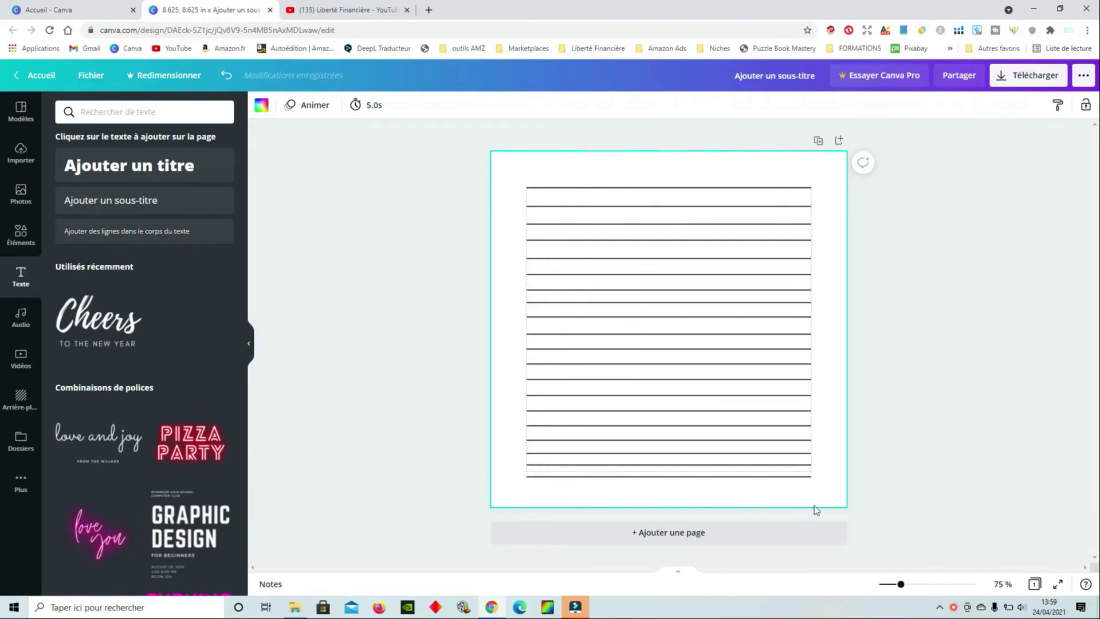
left_click_drag(804, 496, 709, 174)
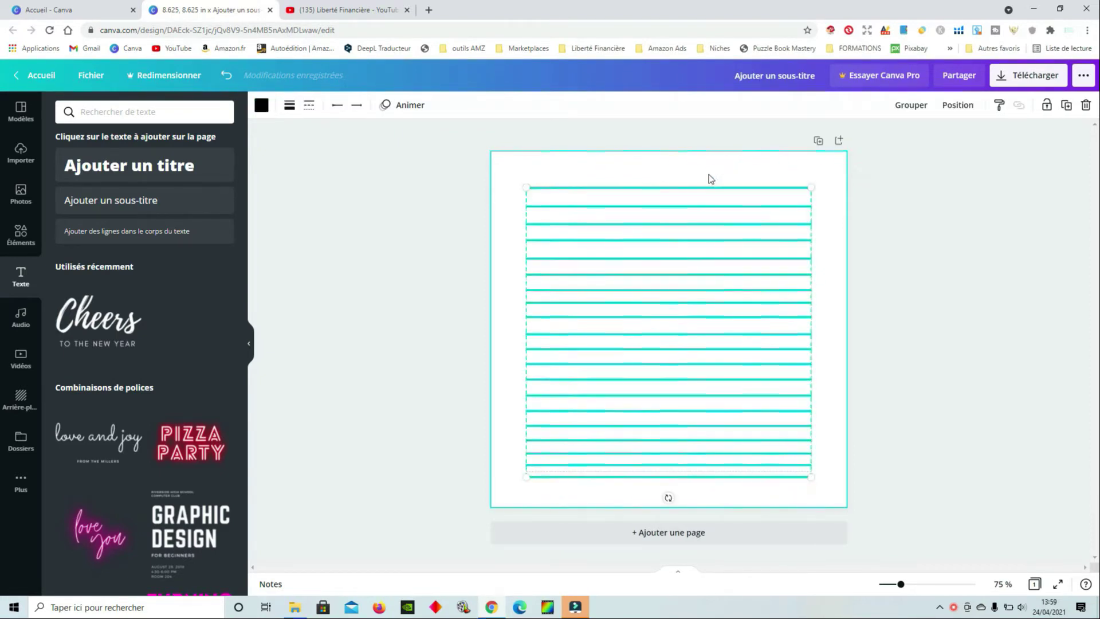
left_click(968, 109)
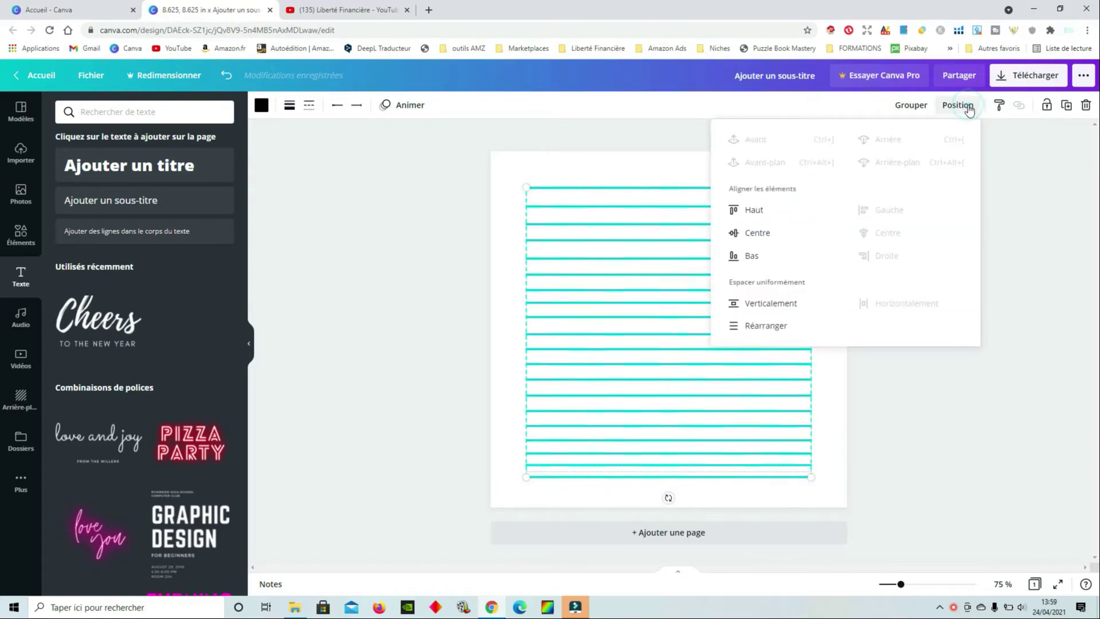
left_click(760, 325)
left_click(822, 493)
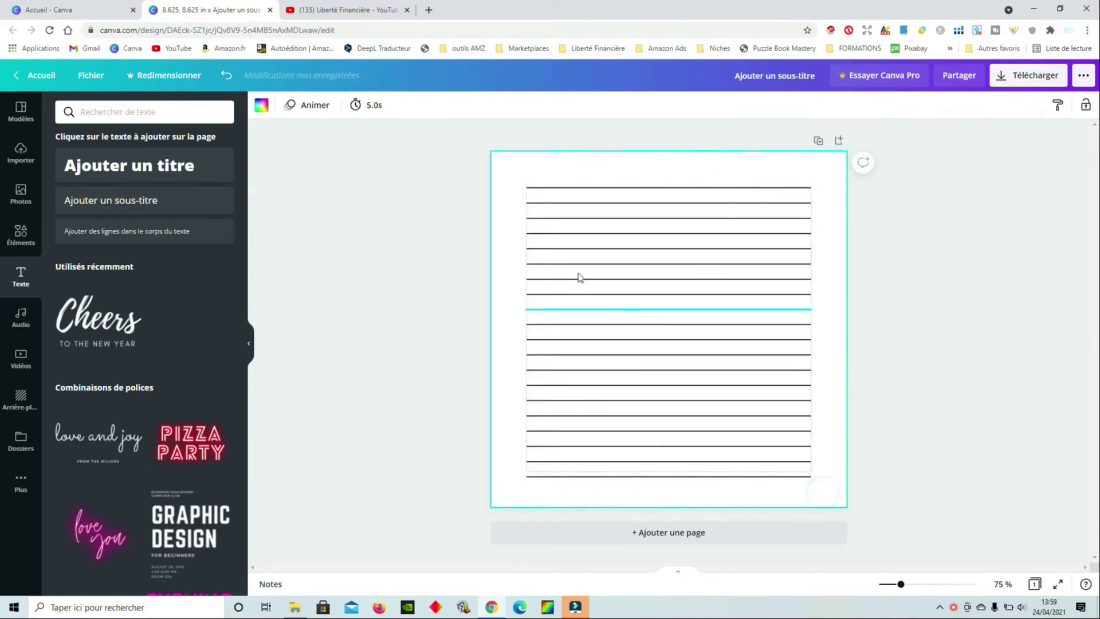
Select all the horizontal lines and move them up slightly to centre the block vertically on the page
left_click_drag(502, 172, 754, 488)
left_click_drag(720, 430, 720, 430)
left_click(826, 427)
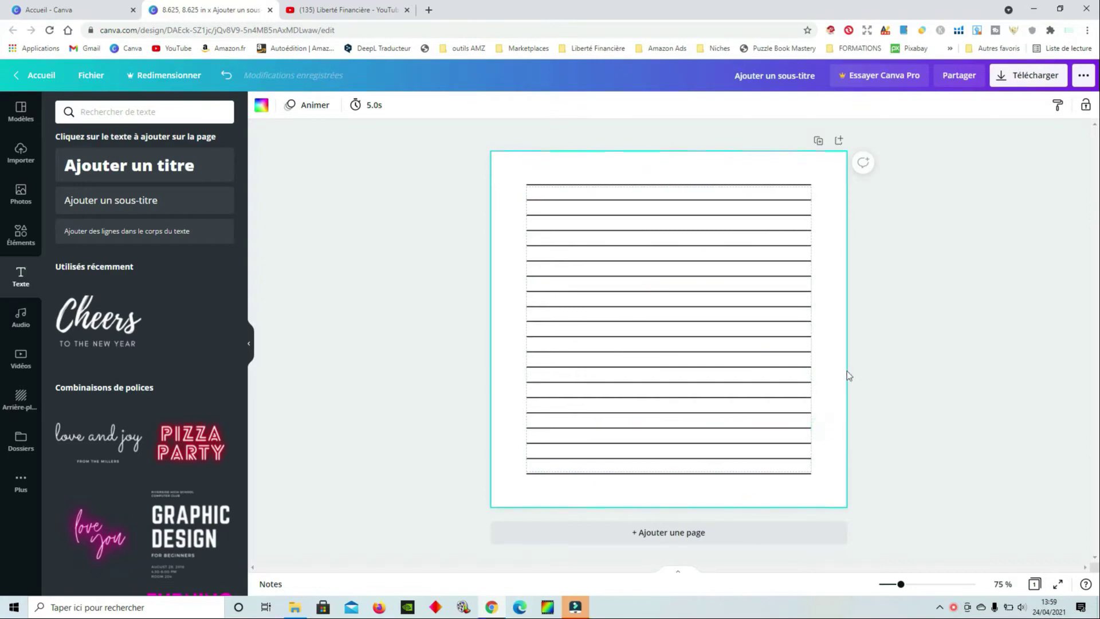
Recolour all the horizontal lines from the default colours with the dark grey beside black
left_click_drag(622, 164, 709, 499)
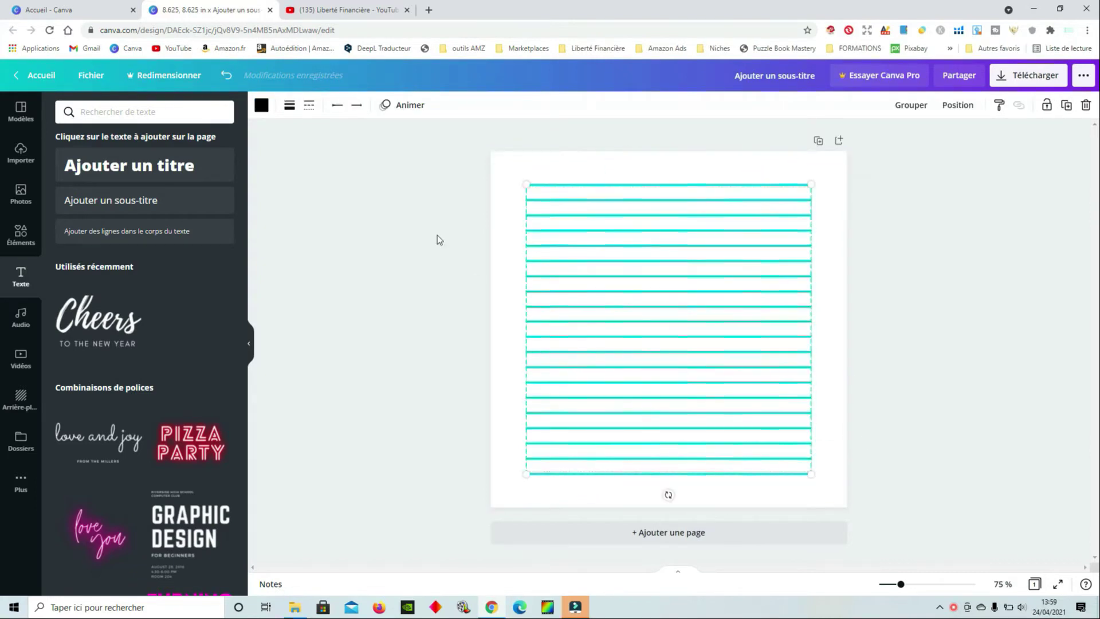
left_click(263, 110)
left_click(98, 286)
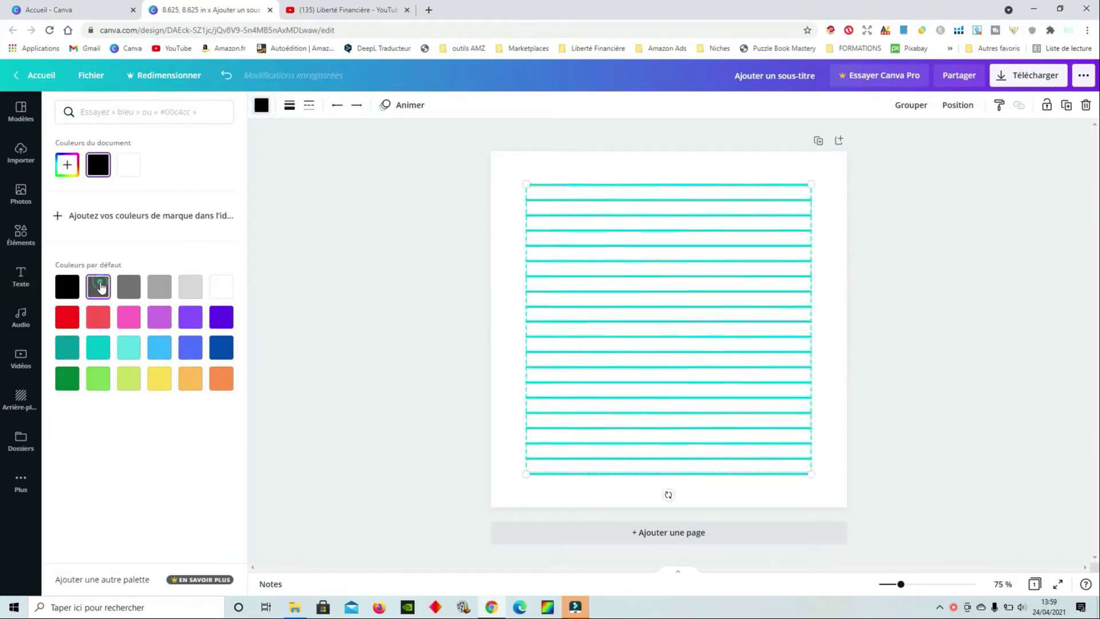
left_click(539, 167)
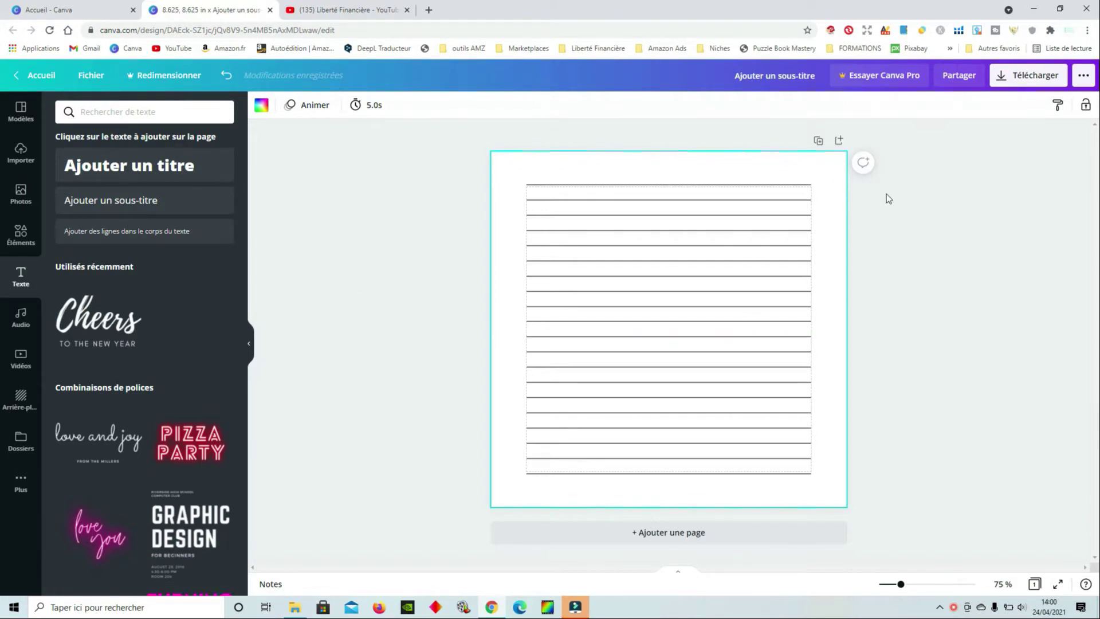
Duplicate the lined page repeatedly until the design has 10 pages
left_click_drag(692, 166, 744, 497)
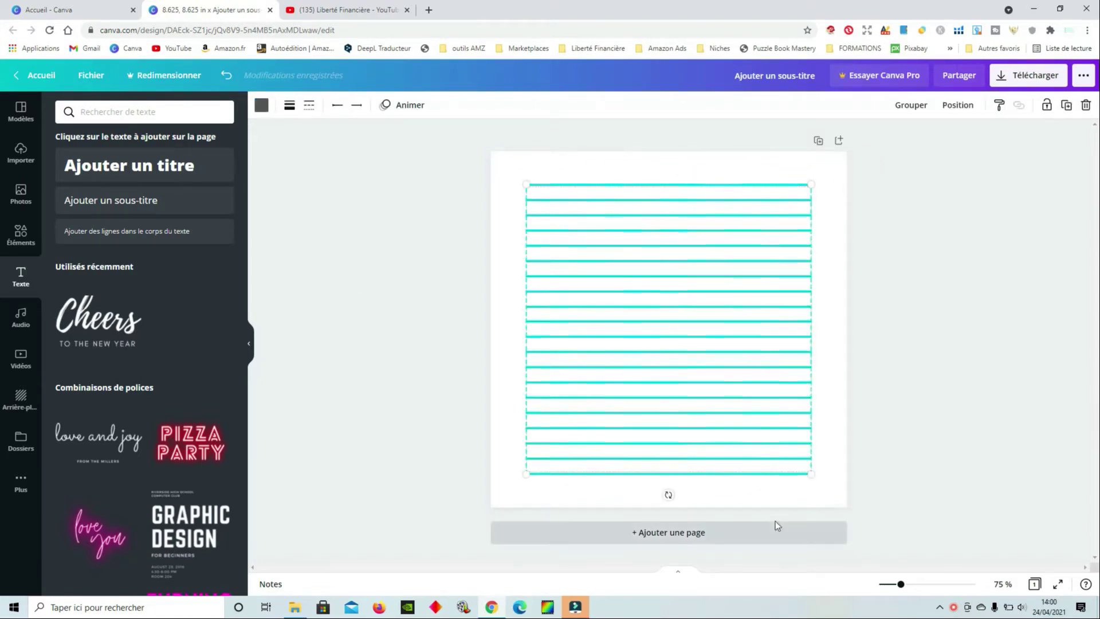
left_click(818, 140)
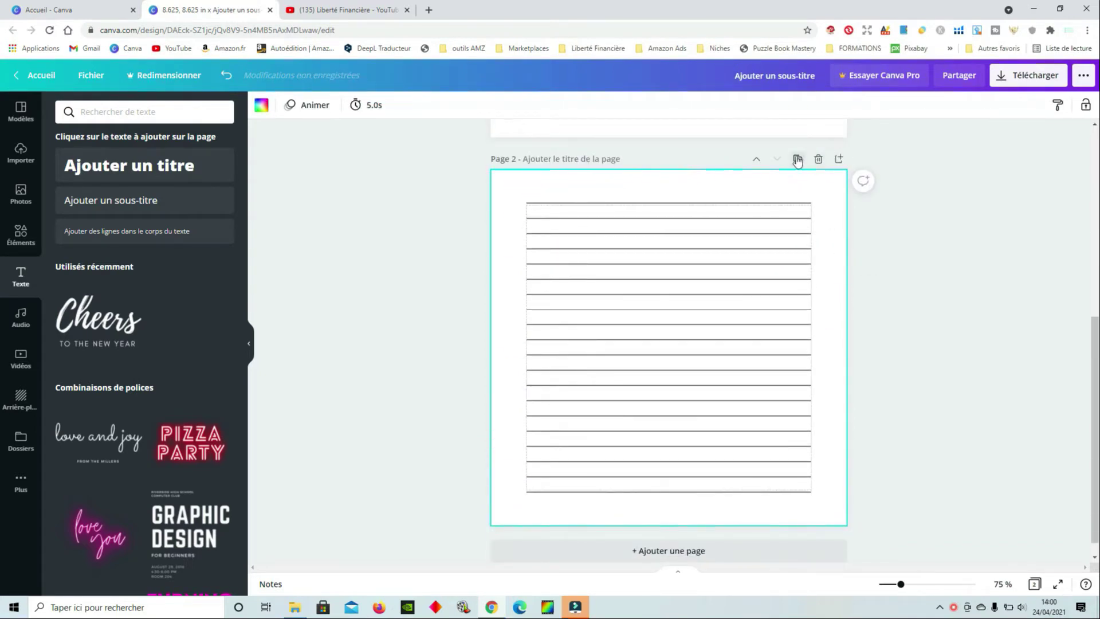
left_click(797, 158)
left_click(796, 178)
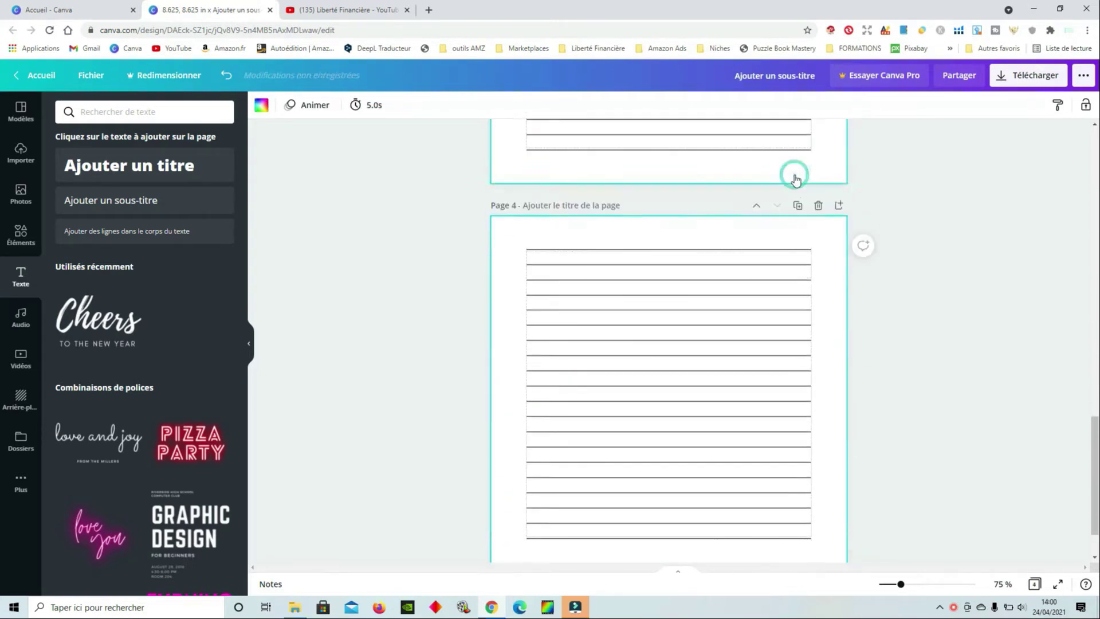
left_click(800, 179)
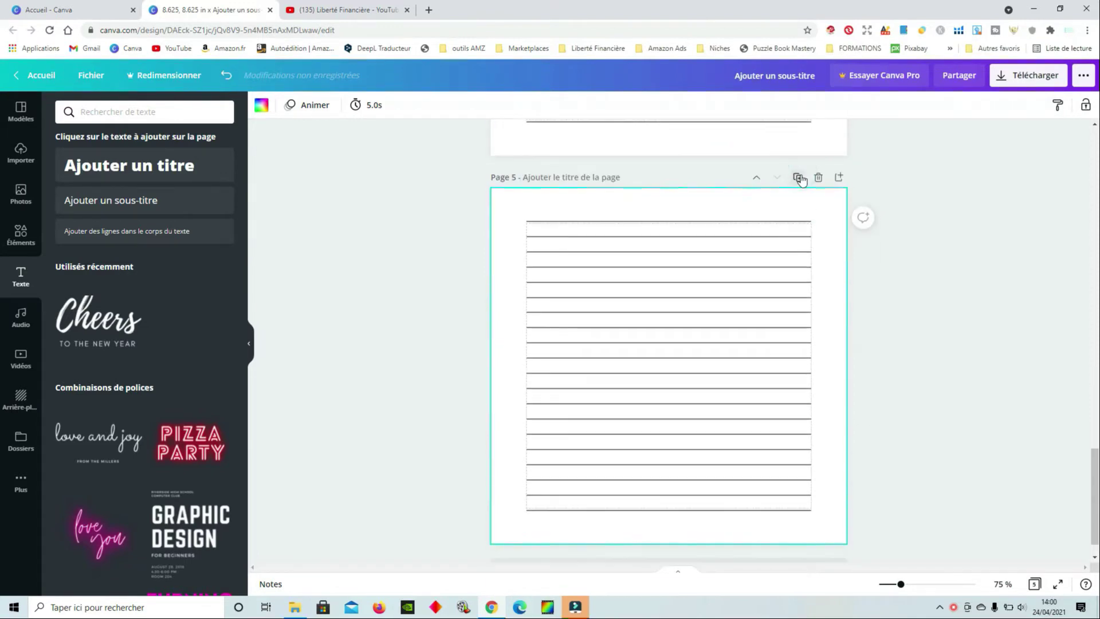
left_click(797, 177)
left_click(798, 177)
left_click(798, 178)
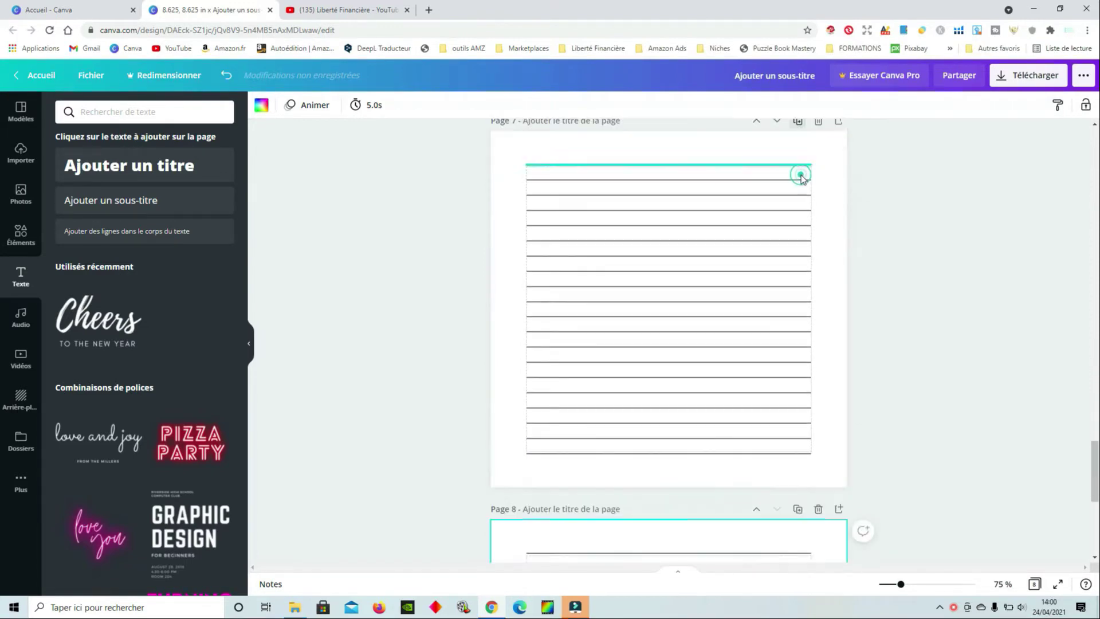
left_click(798, 177)
left_click(798, 177)
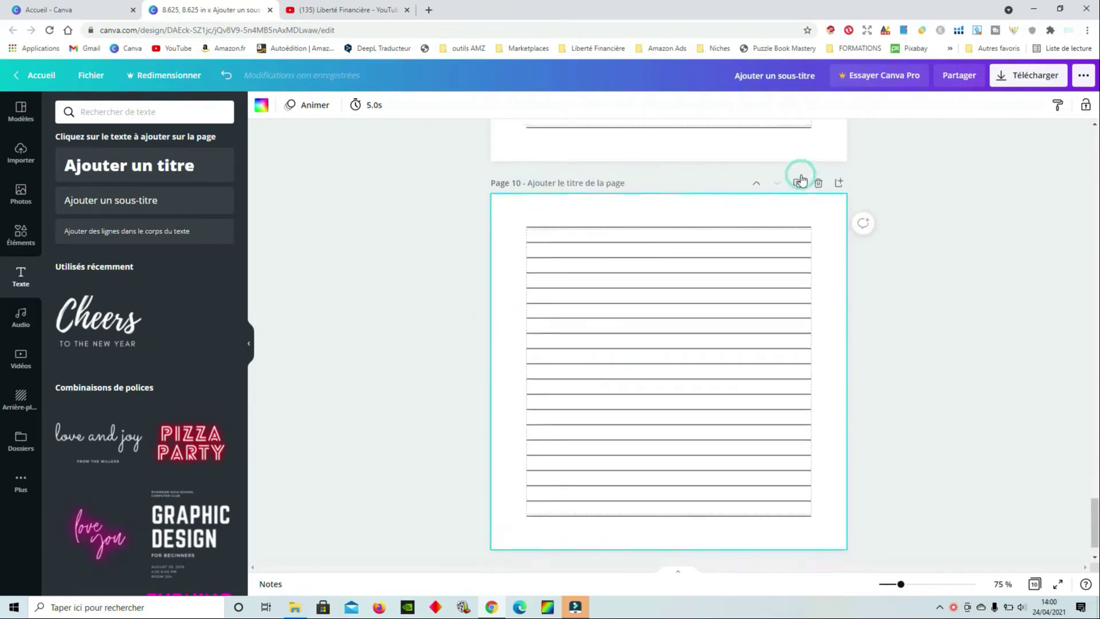
Show the pages in grid view, select pages 1 to 10 and duplicate the ten-page block twice
scroll(747, 458, "up", 5)
scroll(758, 376, "up", 10)
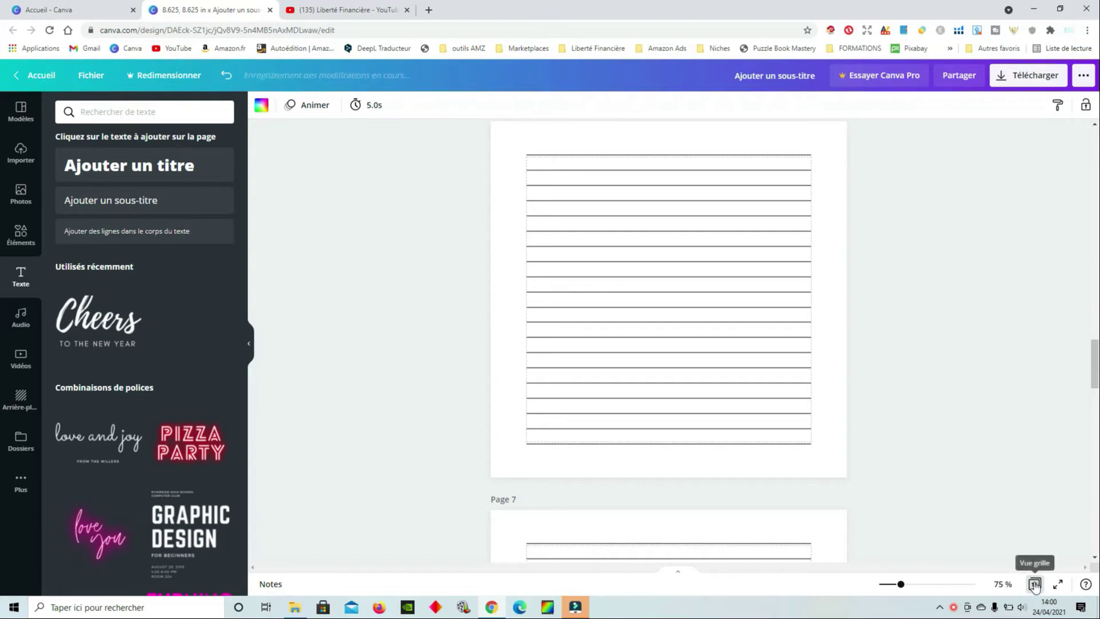
left_click(1035, 584)
left_click(1035, 584)
left_click(1034, 584)
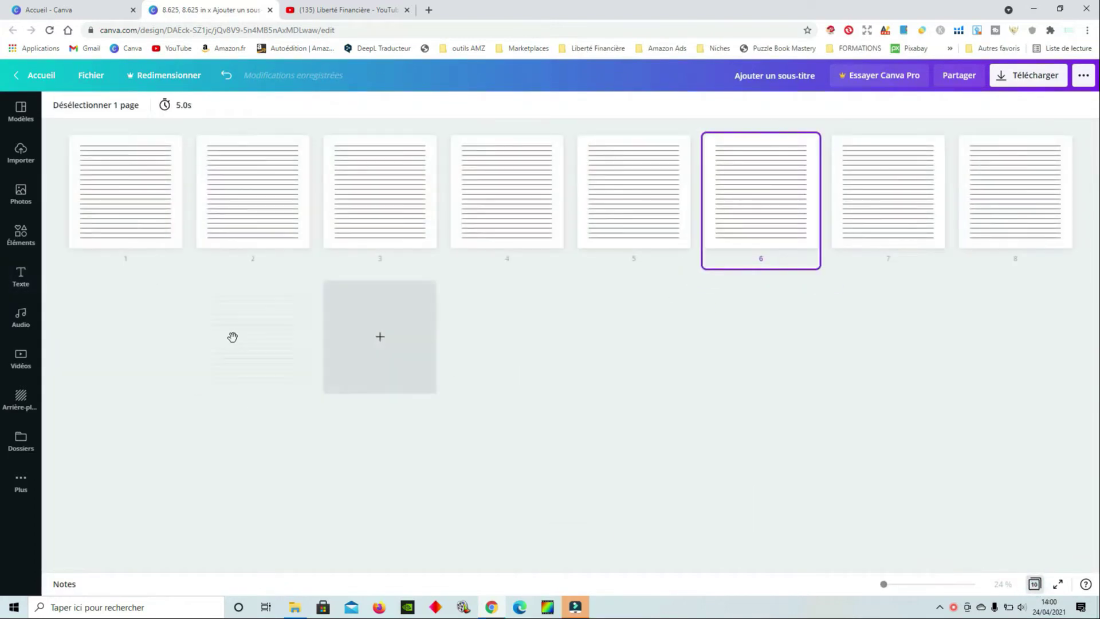
left_click(122, 191, "shift")
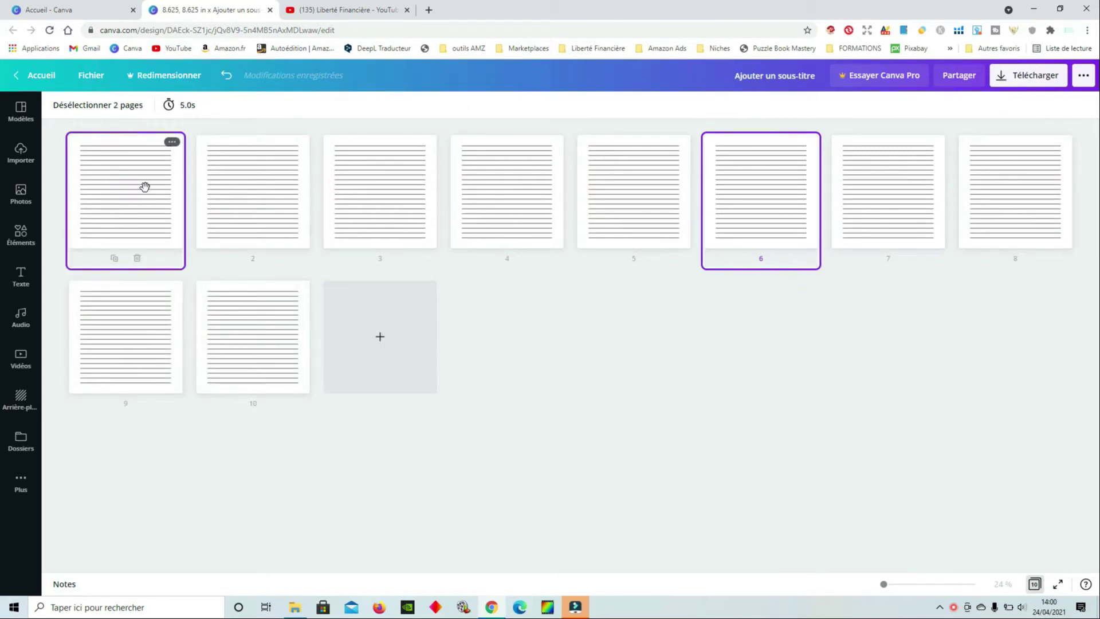
left_click(466, 364)
left_click(114, 198)
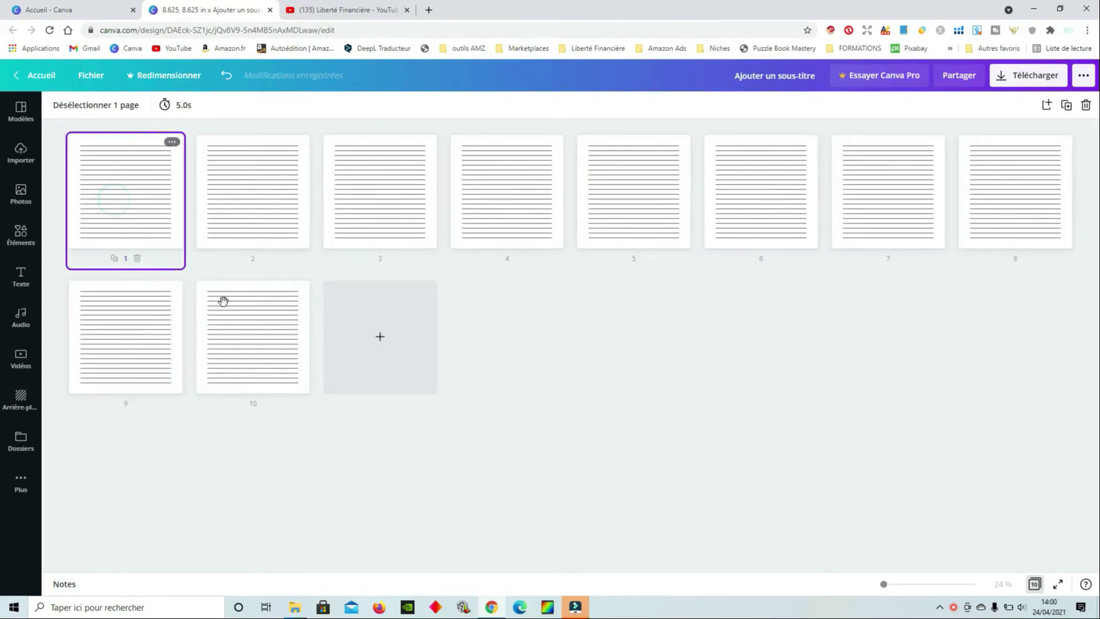
left_click(266, 349, "shift")
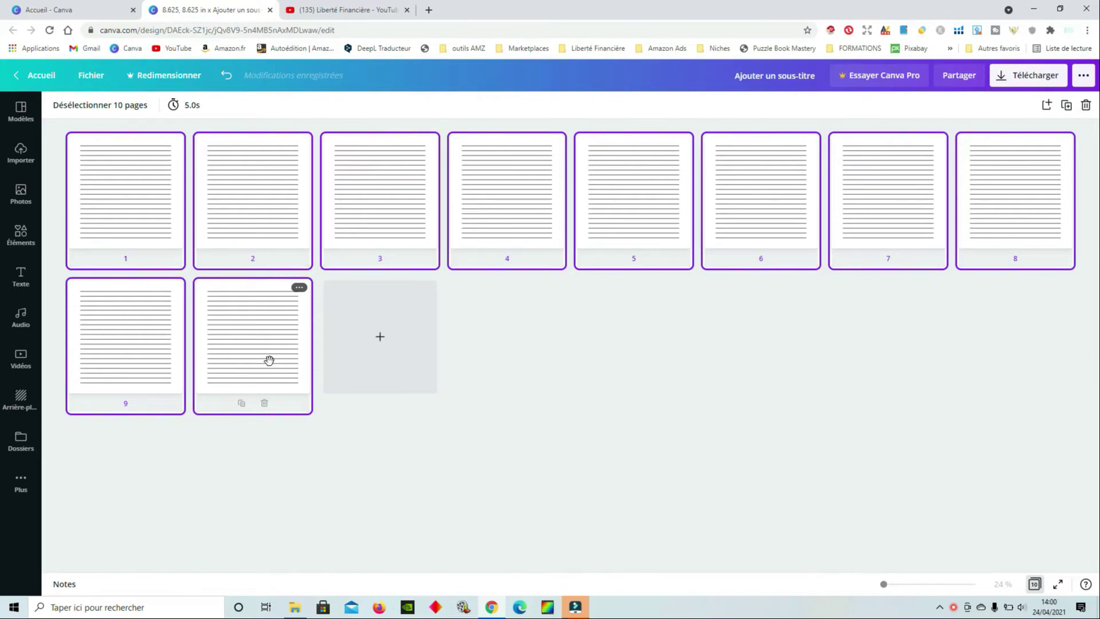
left_click(1067, 107)
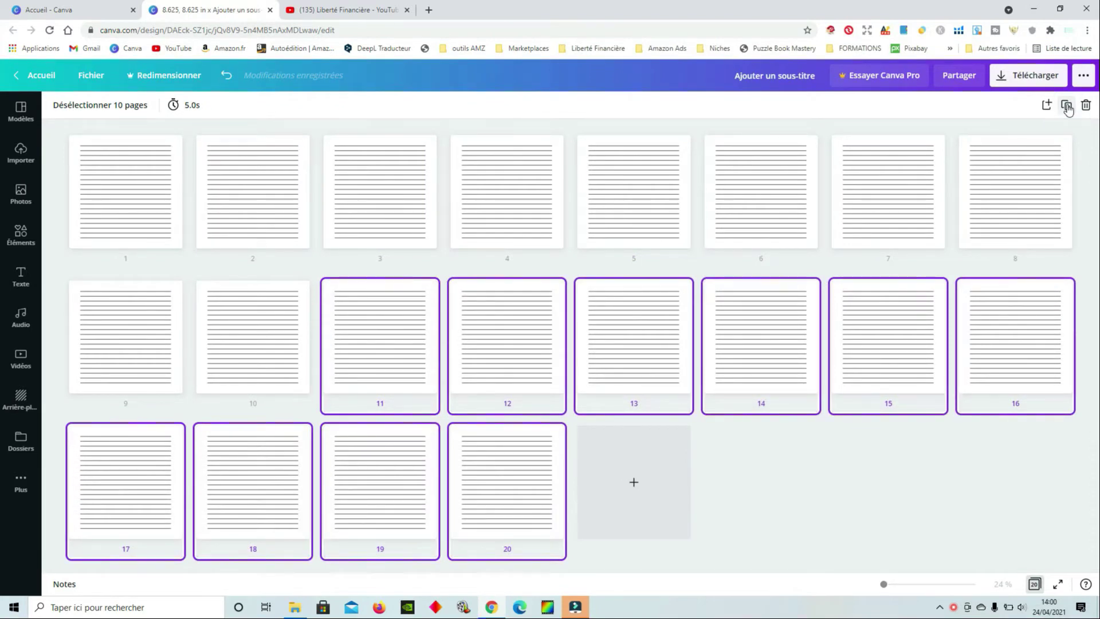
left_click(1067, 107)
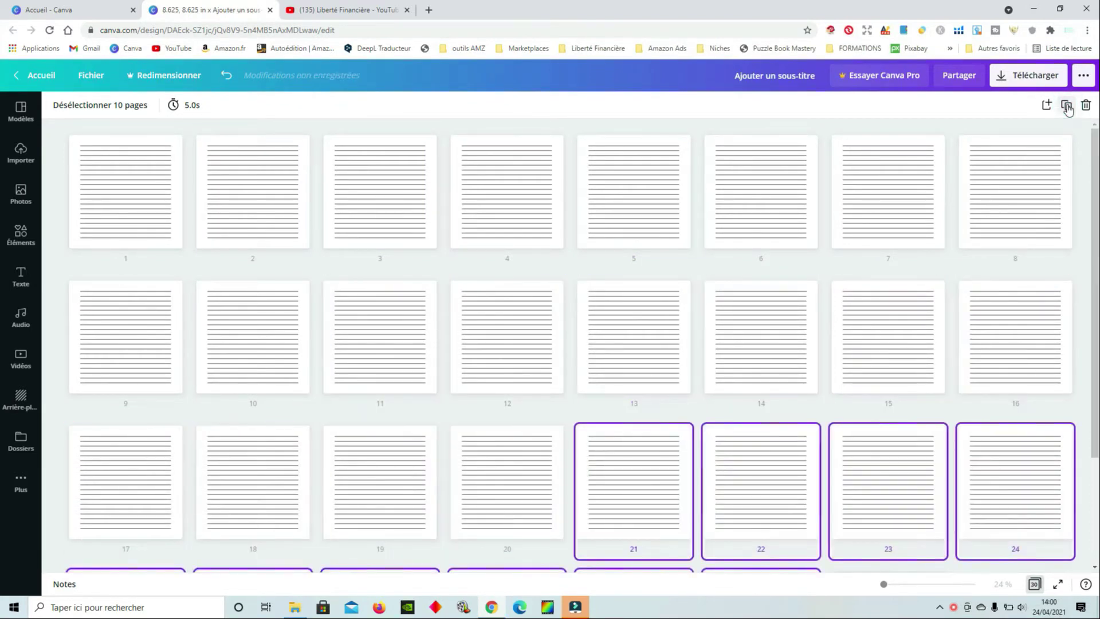
Undo all the page duplications until only the first lined page is left
scroll(687, 367, "down", 3)
scroll(717, 393, "up", 3)
left_click(227, 77)
left_click(227, 77)
left_click(227, 77)
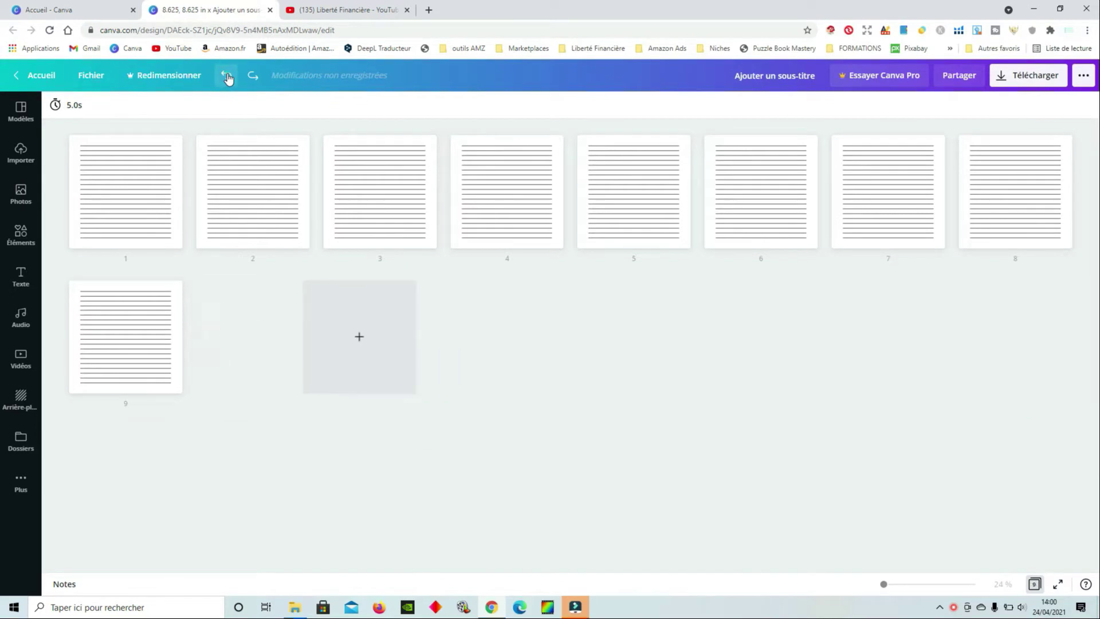
left_click(226, 77)
left_click(227, 77)
left_click(227, 76)
left_click(226, 77)
left_click(227, 77)
left_click(227, 77)
left_click(227, 77)
left_click(226, 77)
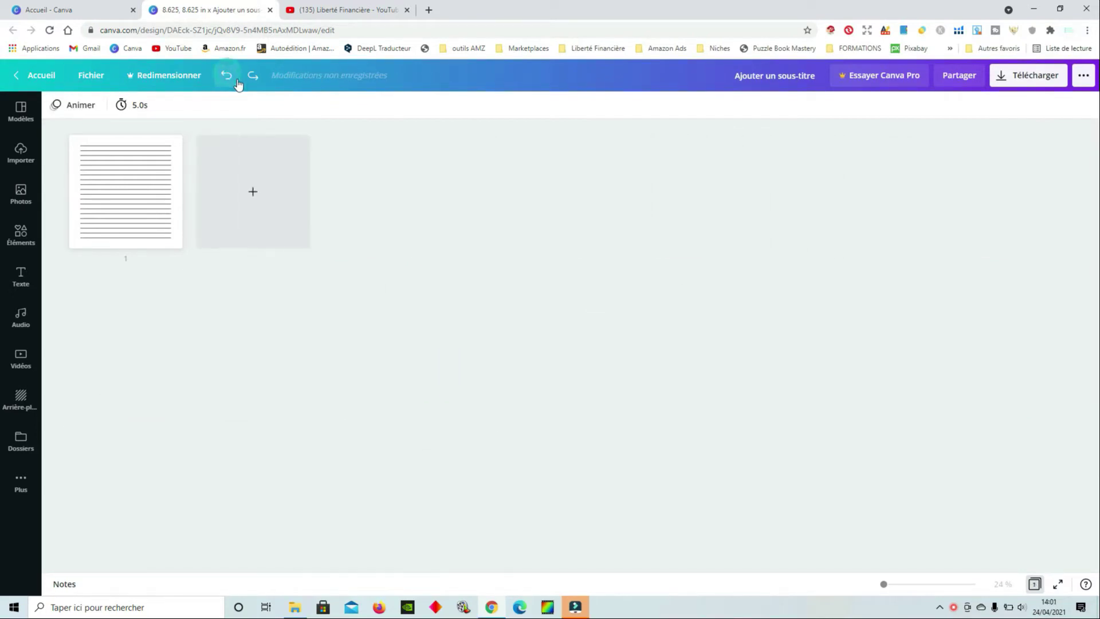
Leave the grid view and delete all the horizontal lines from the page
left_click(1034, 583)
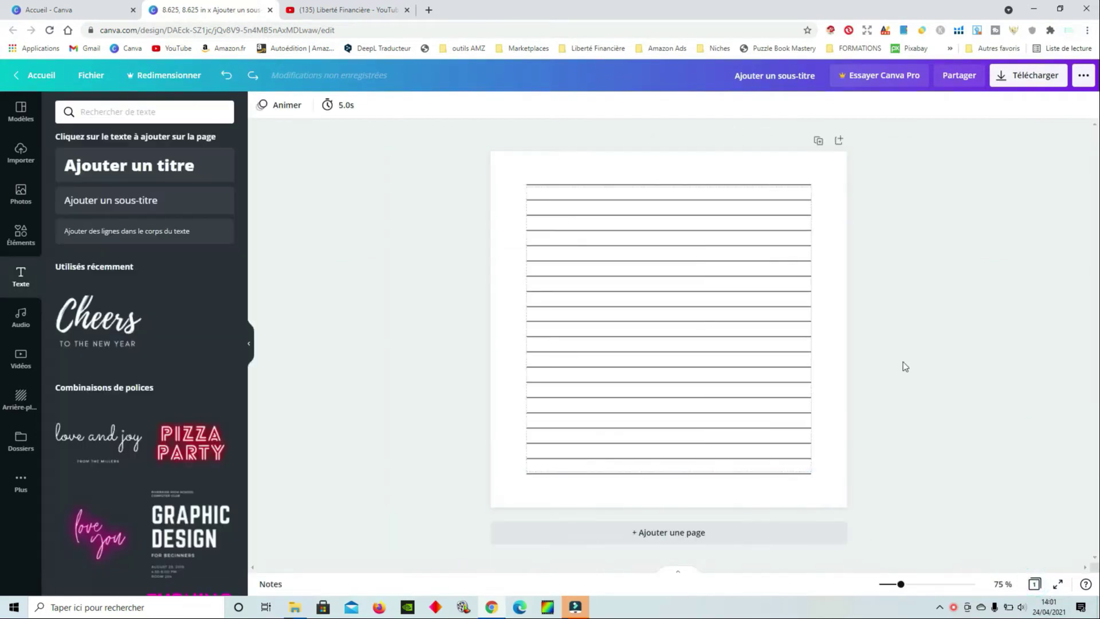
left_click_drag(530, 135, 781, 504)
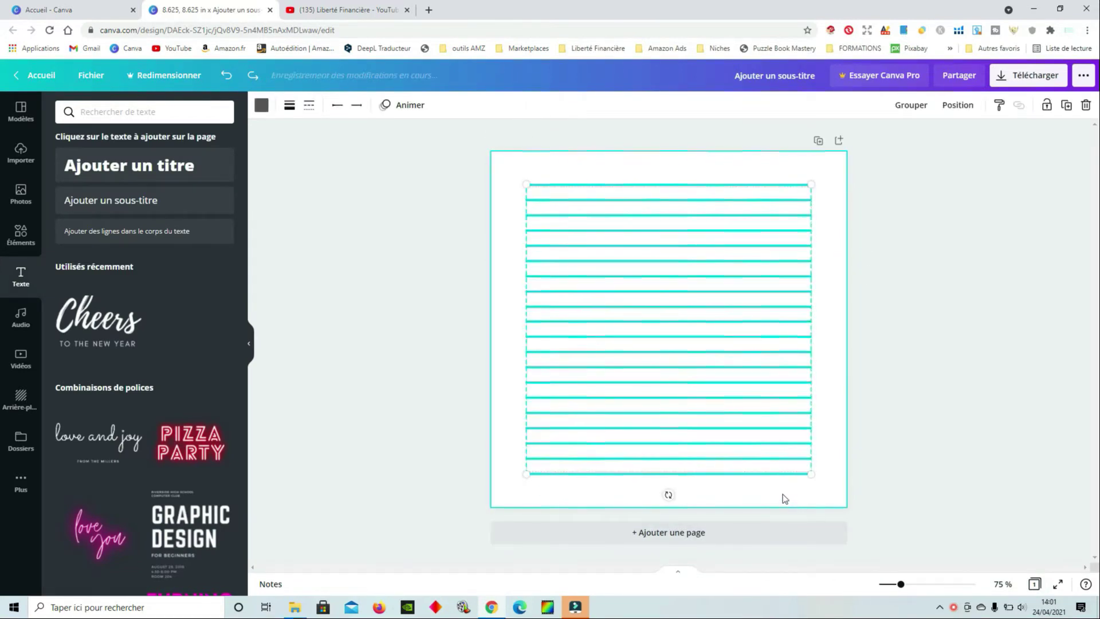
key("Delete")
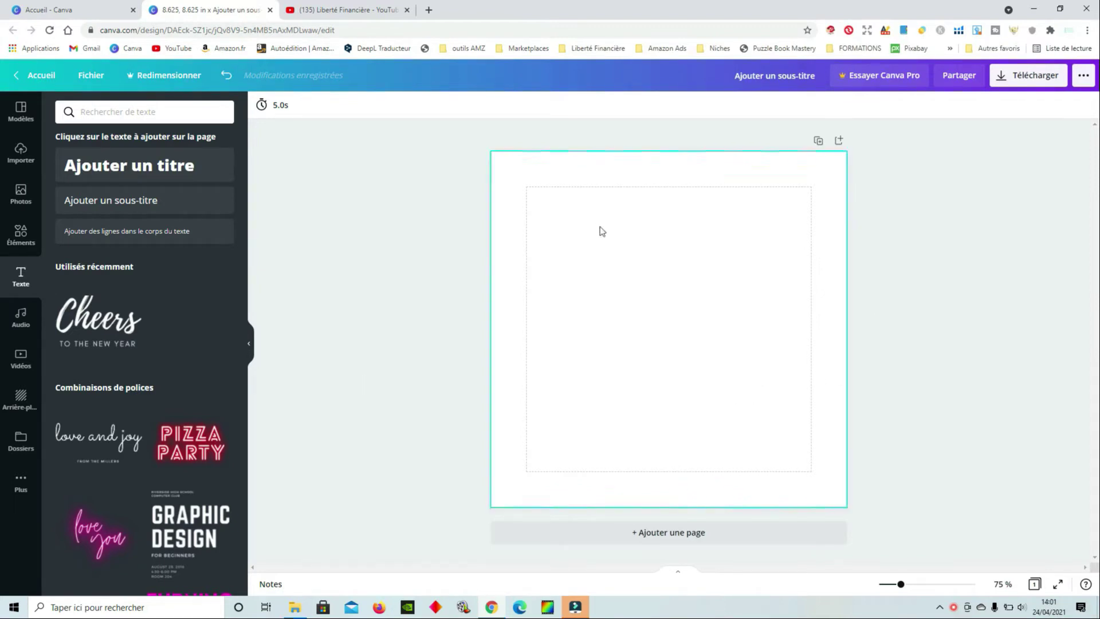
Open the Pexels integration and browse its free photos
left_click(24, 485)
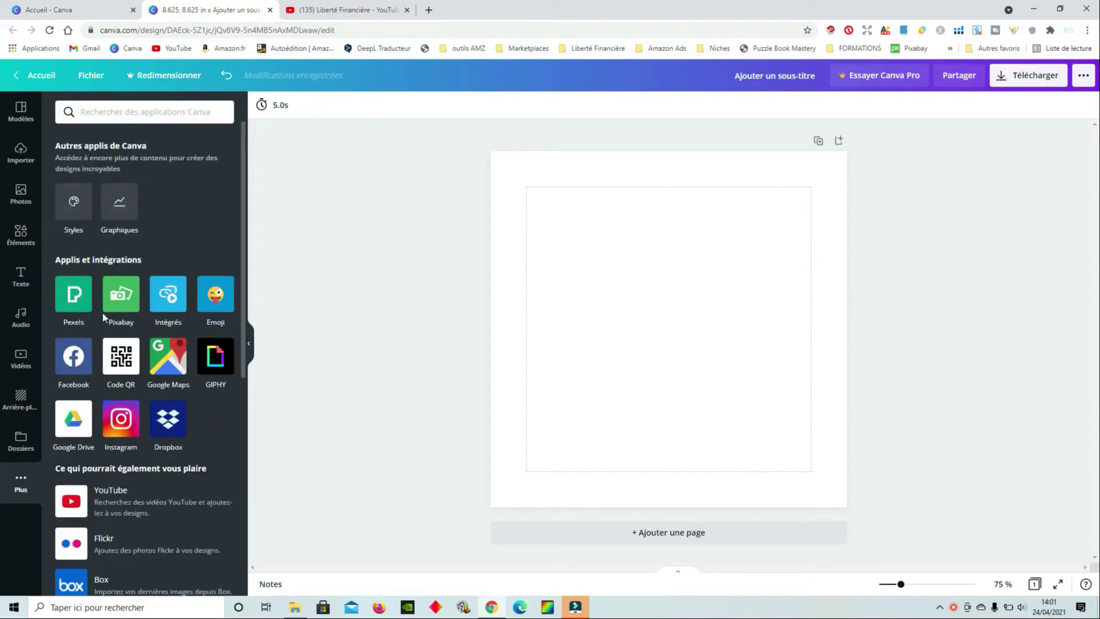
left_click(75, 294)
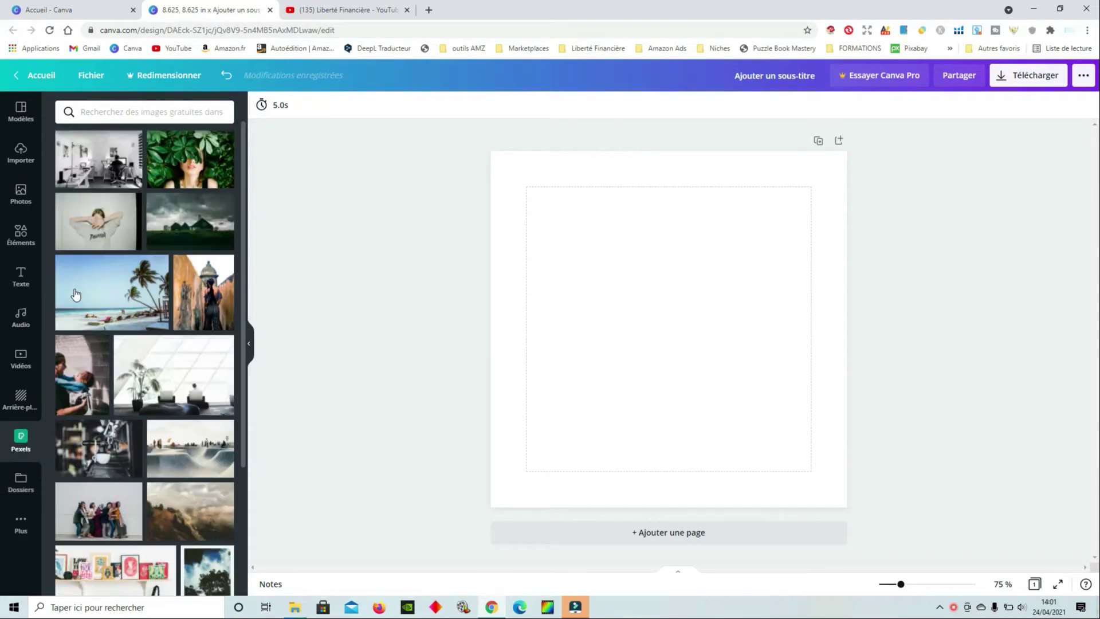
scroll(150, 291, "down", 1)
scroll(149, 291, "down", 10)
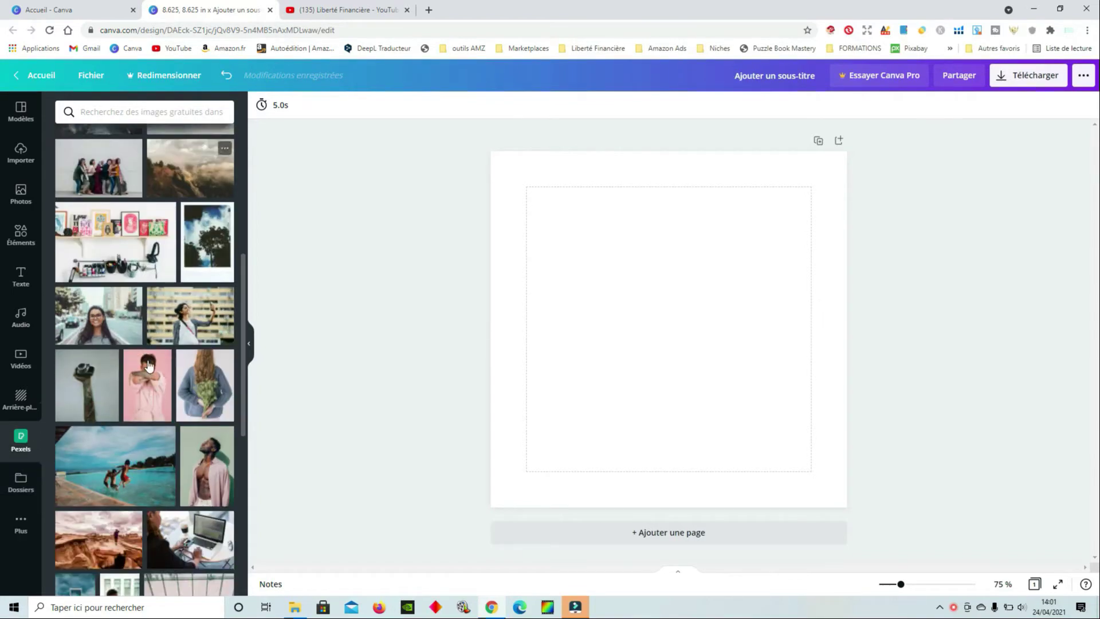
scroll(149, 358, "up", 11)
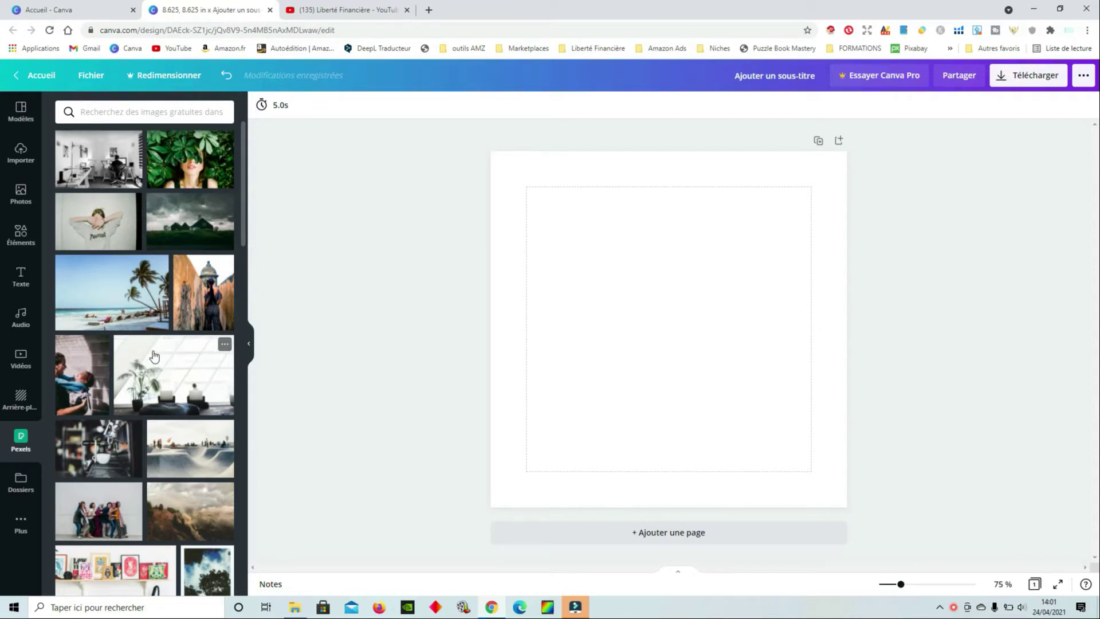
scroll(157, 347, "down", 7)
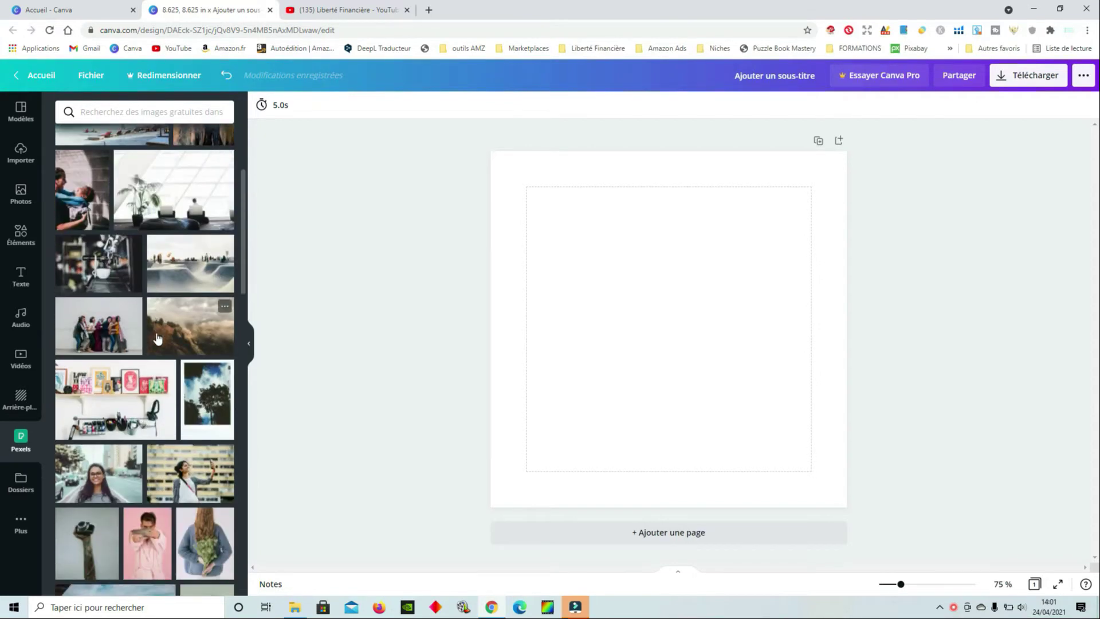
scroll(158, 338, "down", 5)
scroll(155, 338, "up", 12)
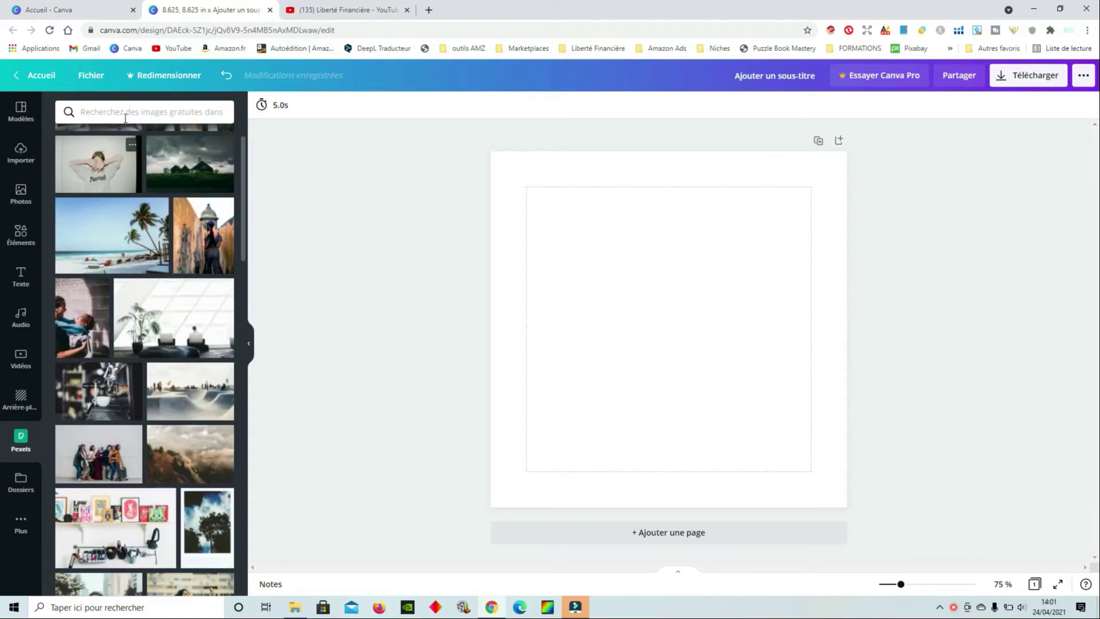
Search the Pexels photos for "plage" and add the beach photo with the leaning palm tree to the page
left_click(124, 112)
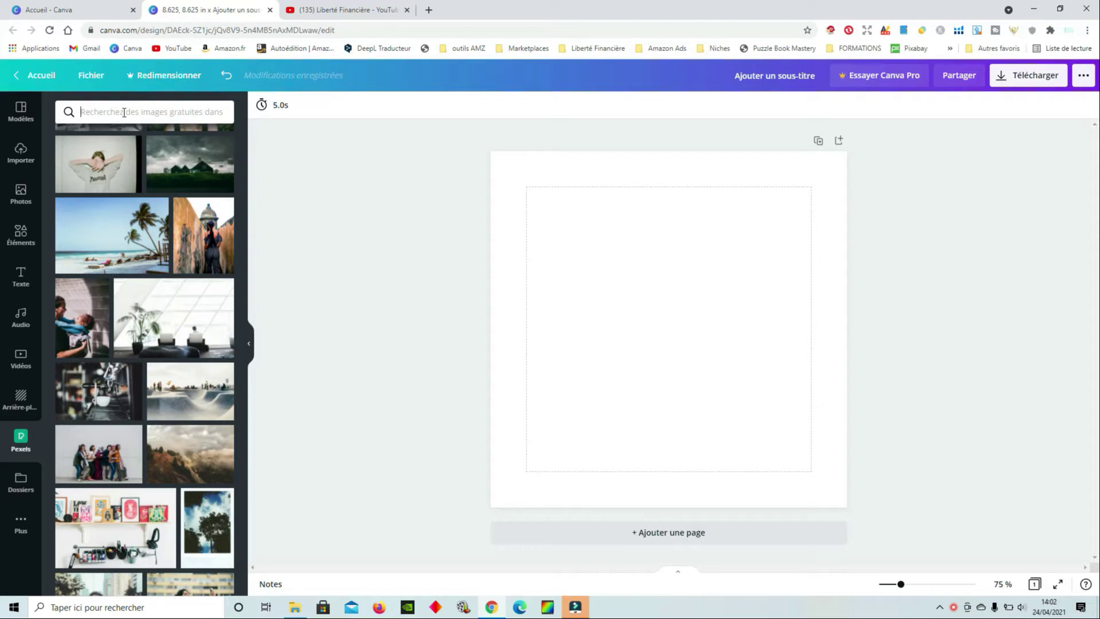
type("p")
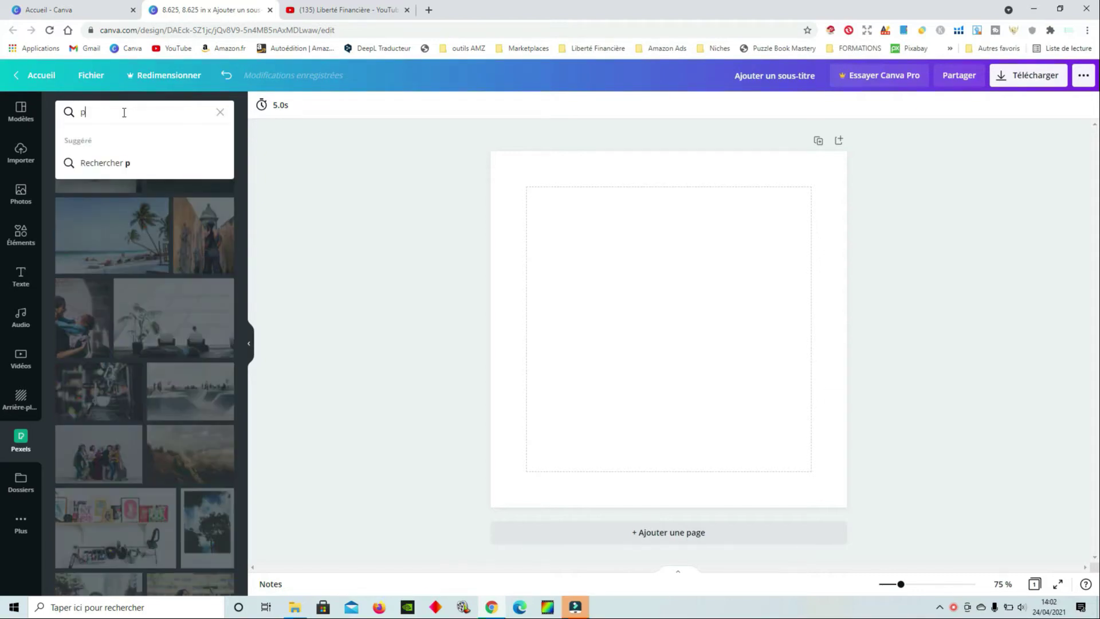
type("lage")
key("Return")
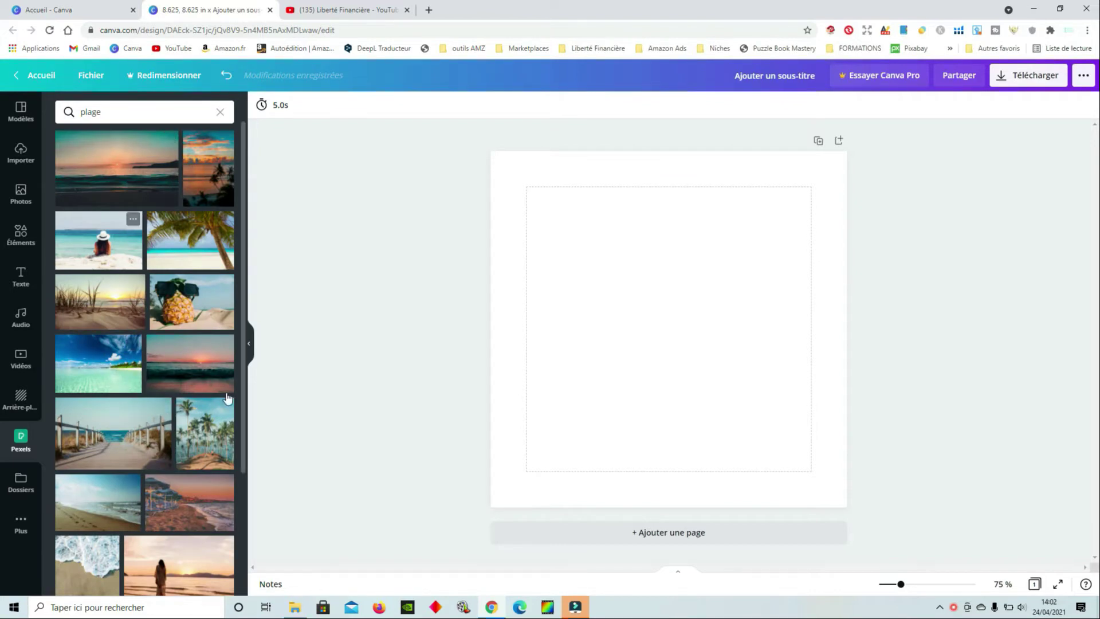
scroll(104, 367, "down", 5)
scroll(192, 431, "down", 4)
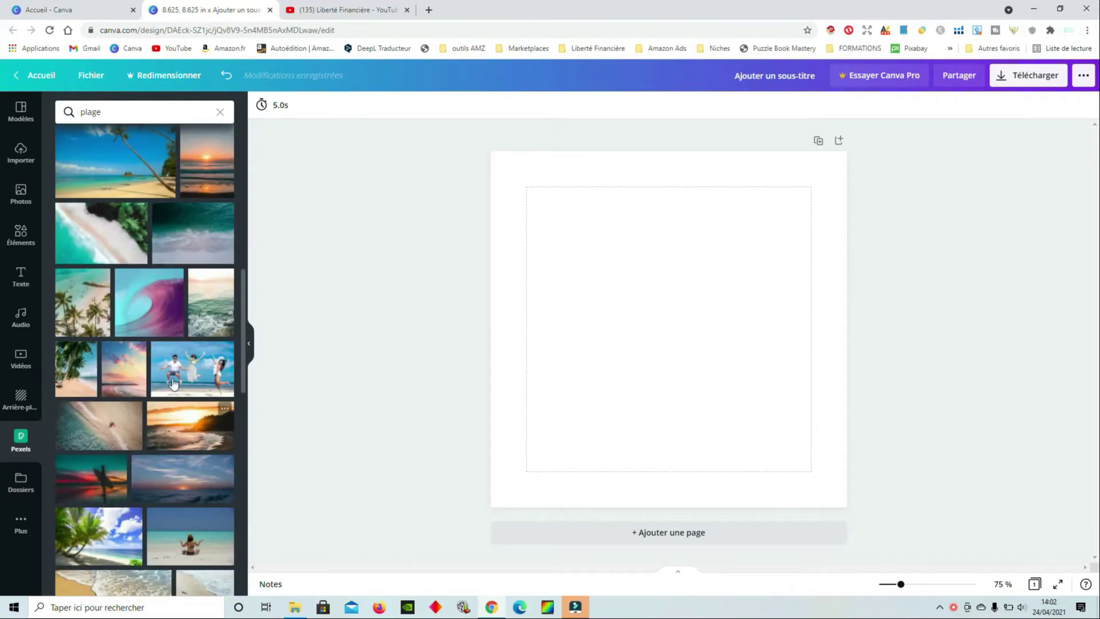
left_click(115, 218)
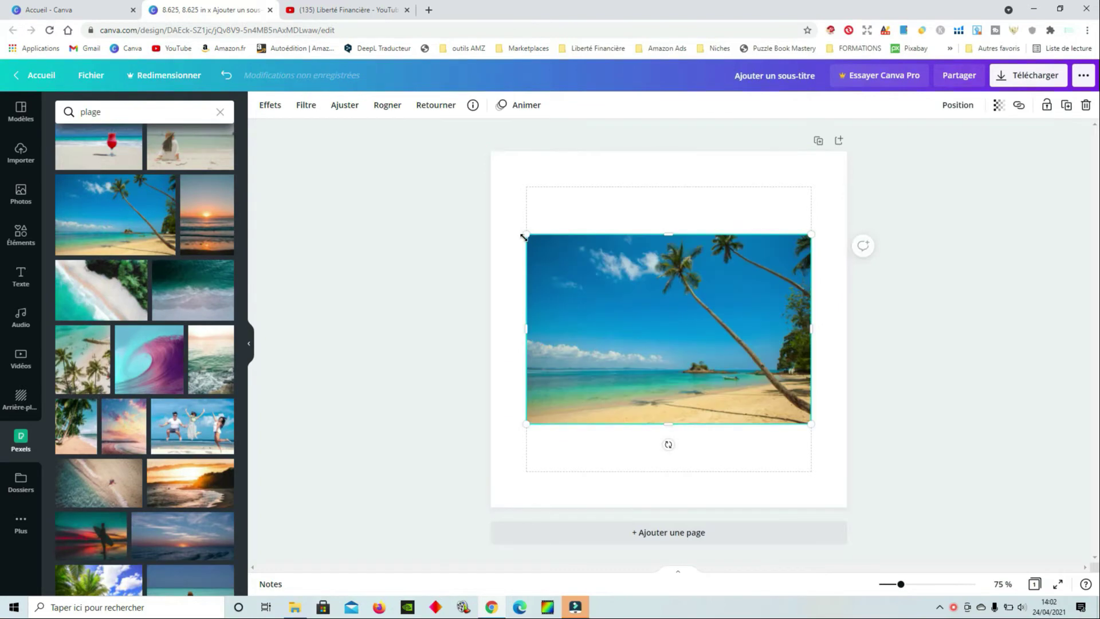
Enlarge the beach photo on all sides so that it covers the whole page, then deselect it
left_click_drag(525, 234, 484, 206)
left_click_drag(810, 209, 857, 175)
left_click_drag(669, 166, 670, 144)
left_click_drag(671, 426, 675, 516)
left_click(916, 411)
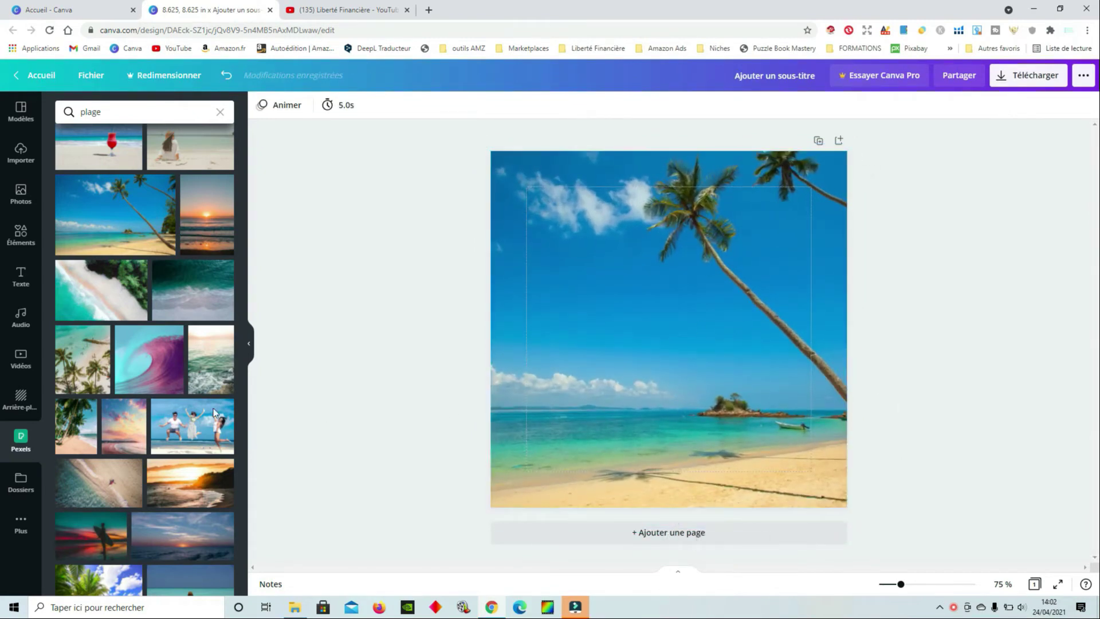
scroll(144, 355, "down", 8)
scroll(143, 355, "up", 8)
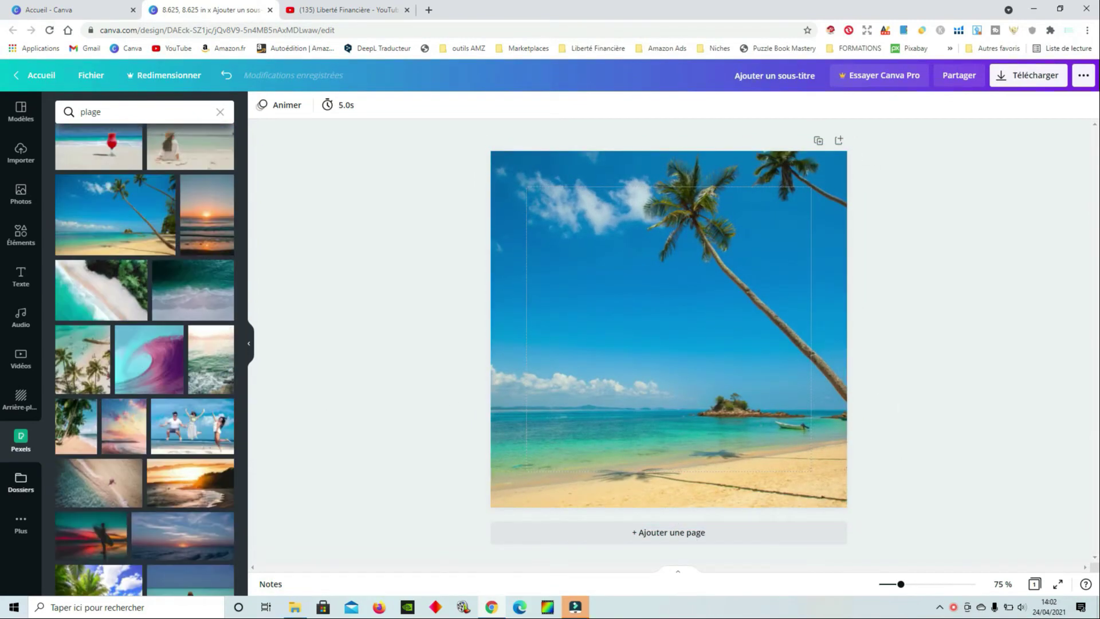
Open the Pixabay integration and add a second blank page to the design
left_click(23, 519)
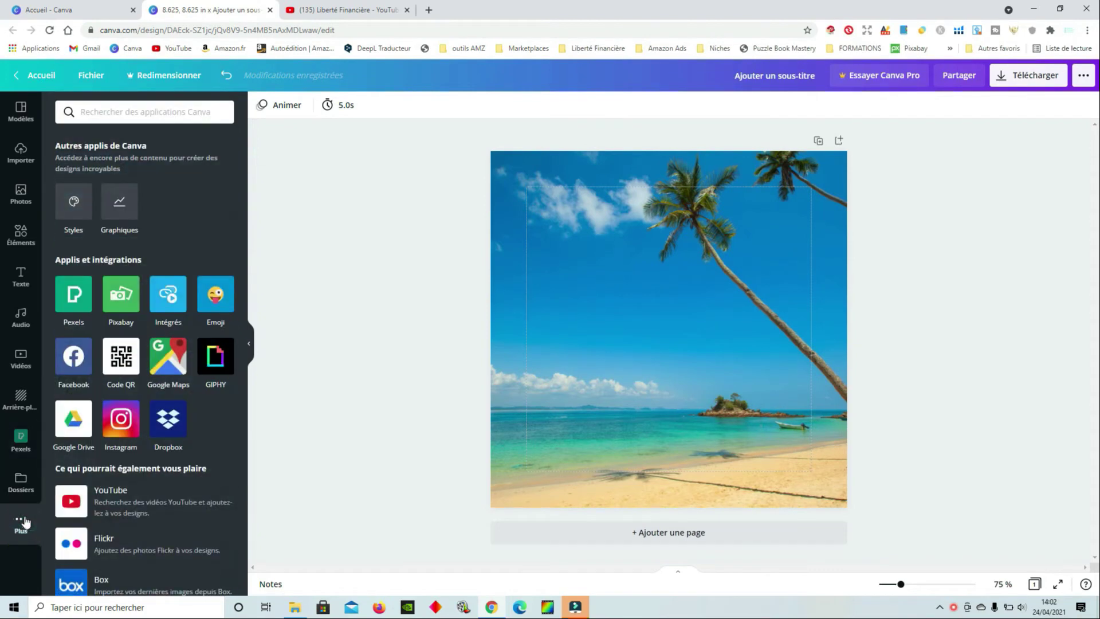
left_click(124, 295)
left_click(693, 532)
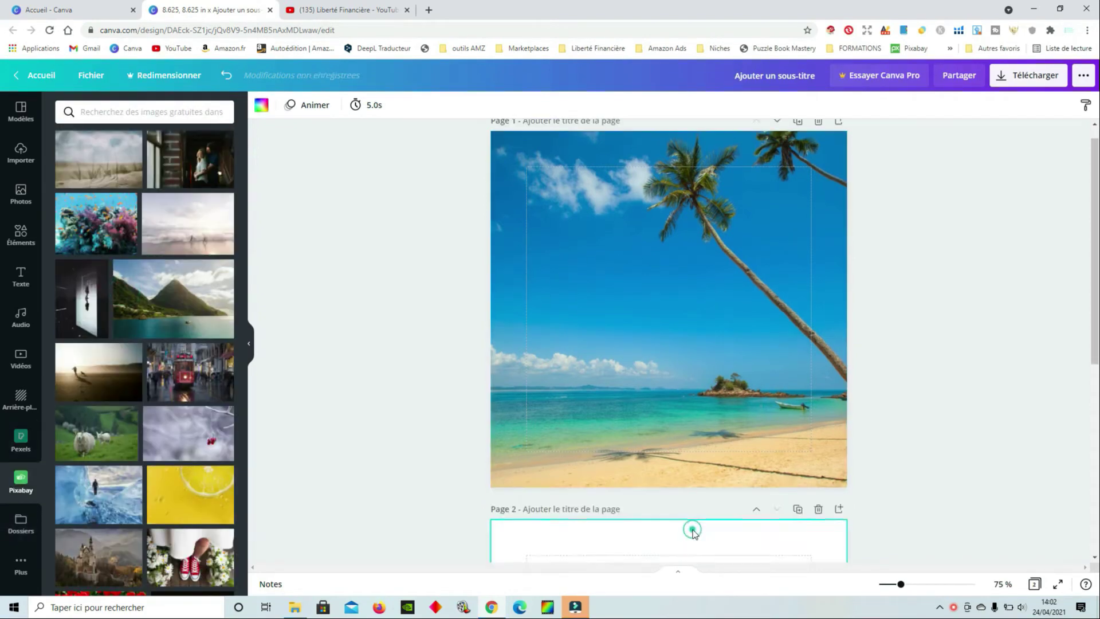
Search the Pixabay images for "chat" and add the photo of the cat sitting upright against an orange background to page 2
left_click(153, 108)
type("chat")
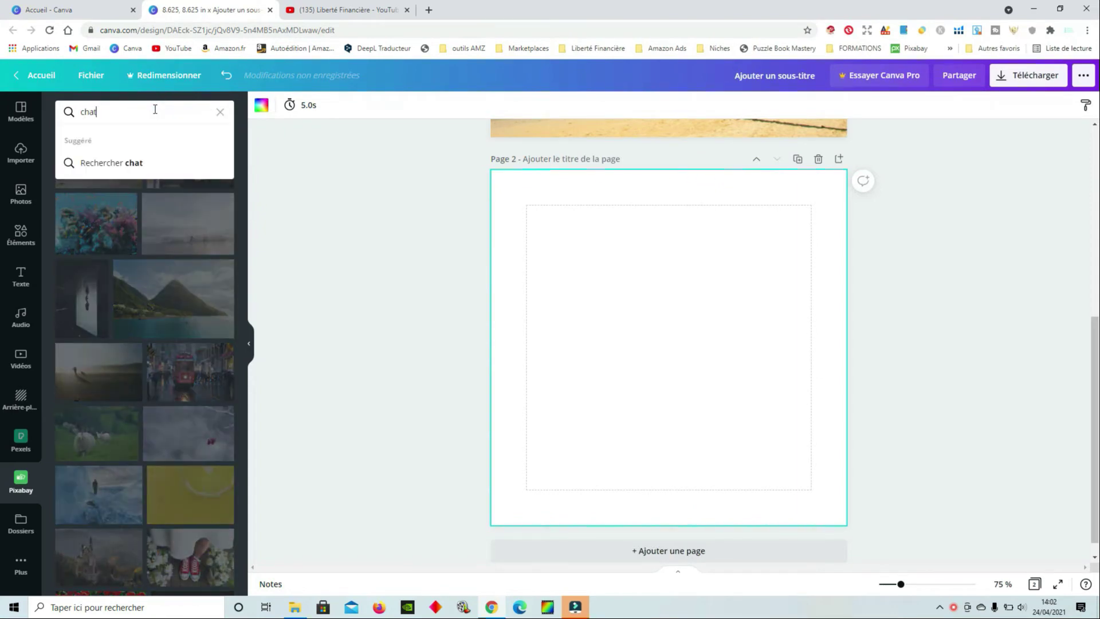
key("Return")
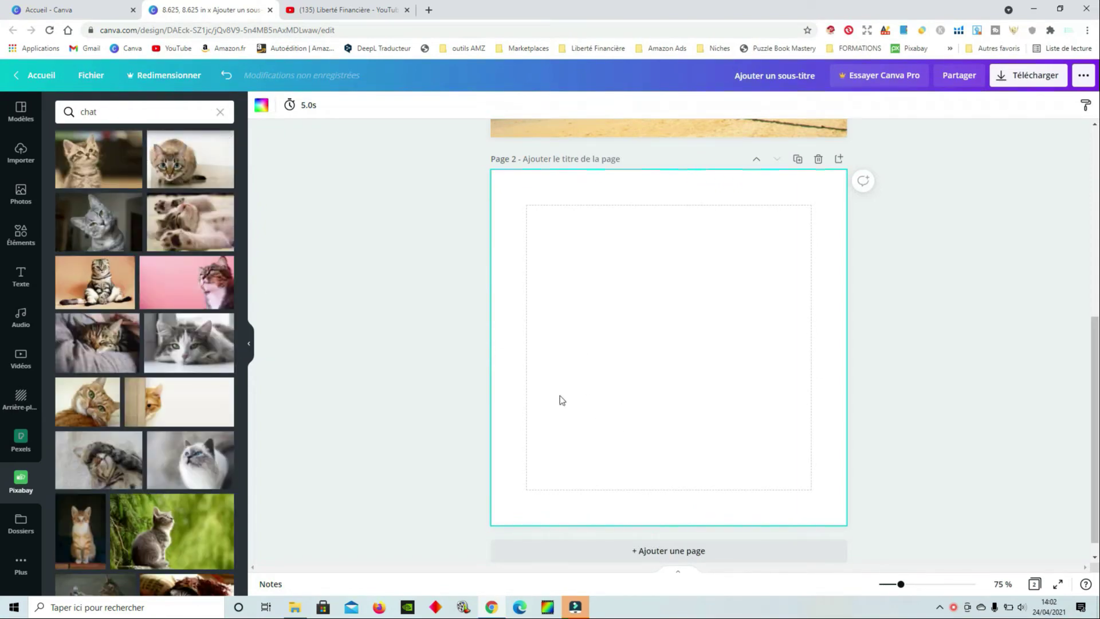
left_click(105, 284)
Enlarge the cat photo on all sides so that it covers the whole of page 2, then deselect it
left_click_drag(528, 253, 481, 221)
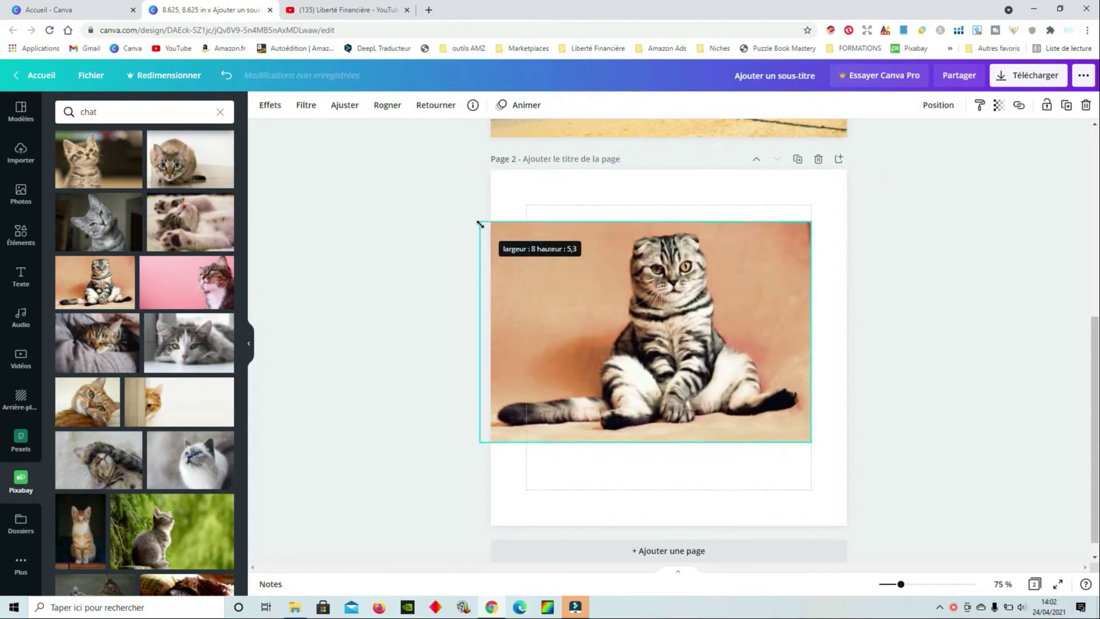
left_click_drag(810, 222, 847, 184)
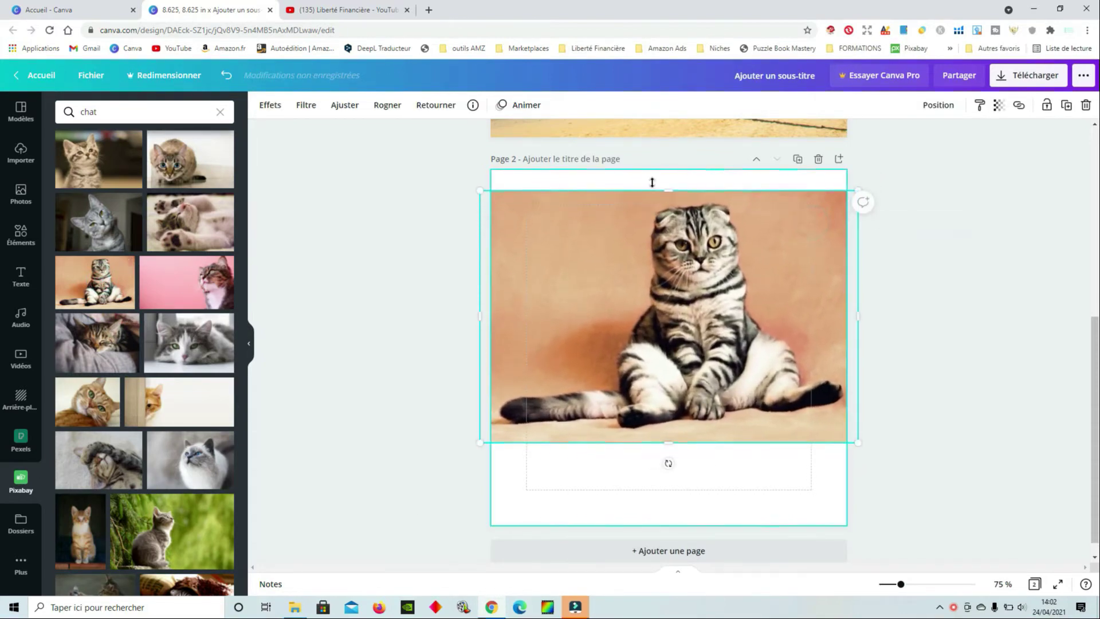
left_click_drag(663, 184, 666, 161)
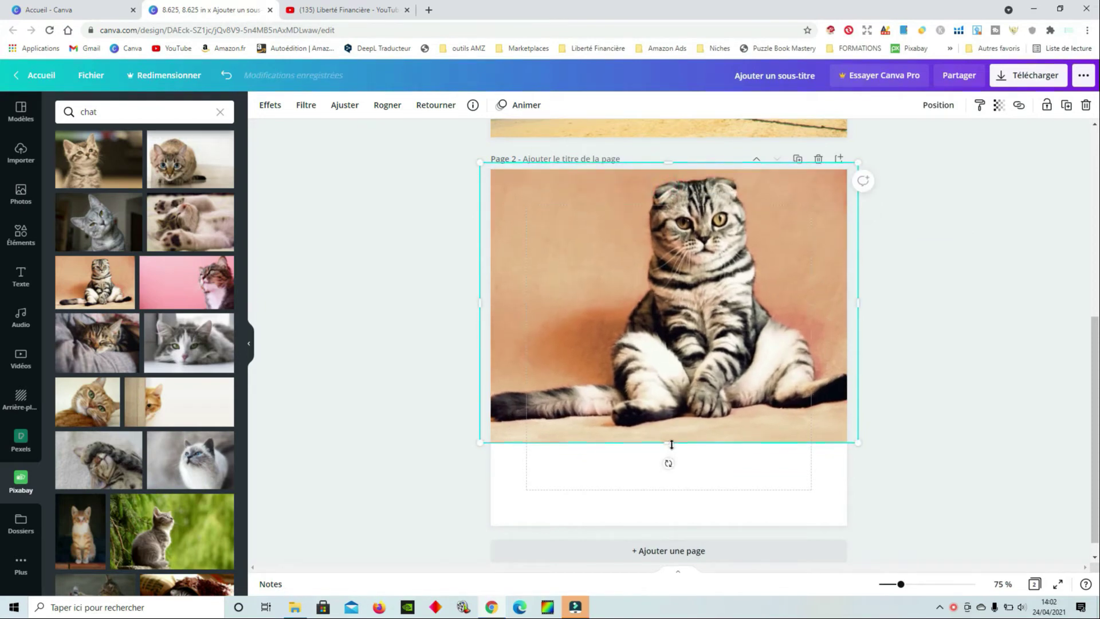
left_click_drag(671, 445, 668, 533)
left_click(995, 419)
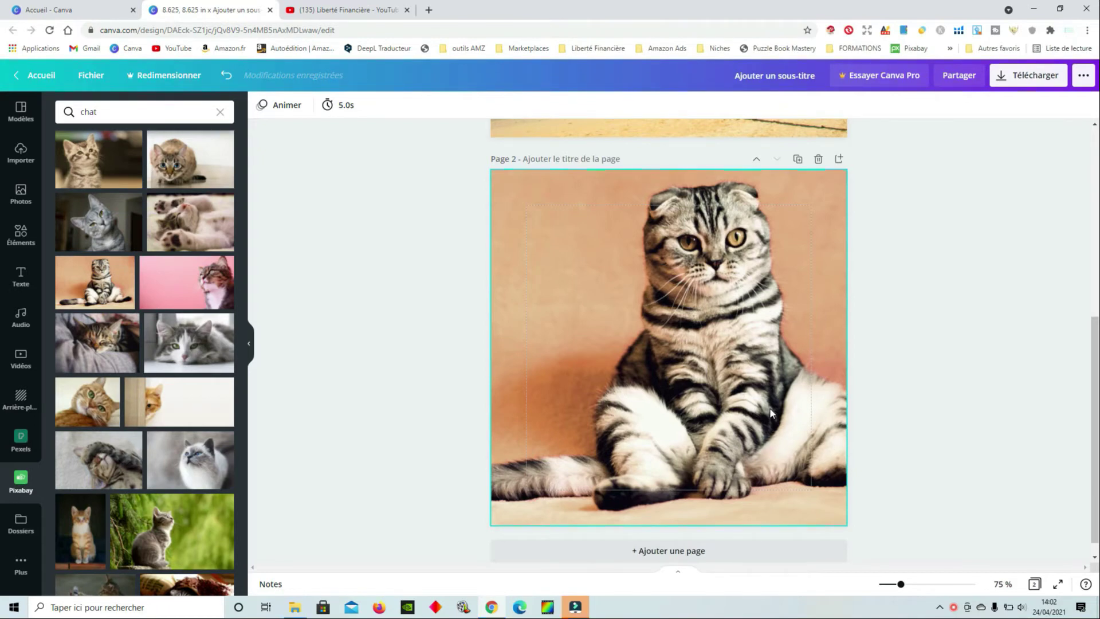
Delete page 2 with the cat photo, and remove the beach photo from page 1
scroll(854, 402, "up", 5)
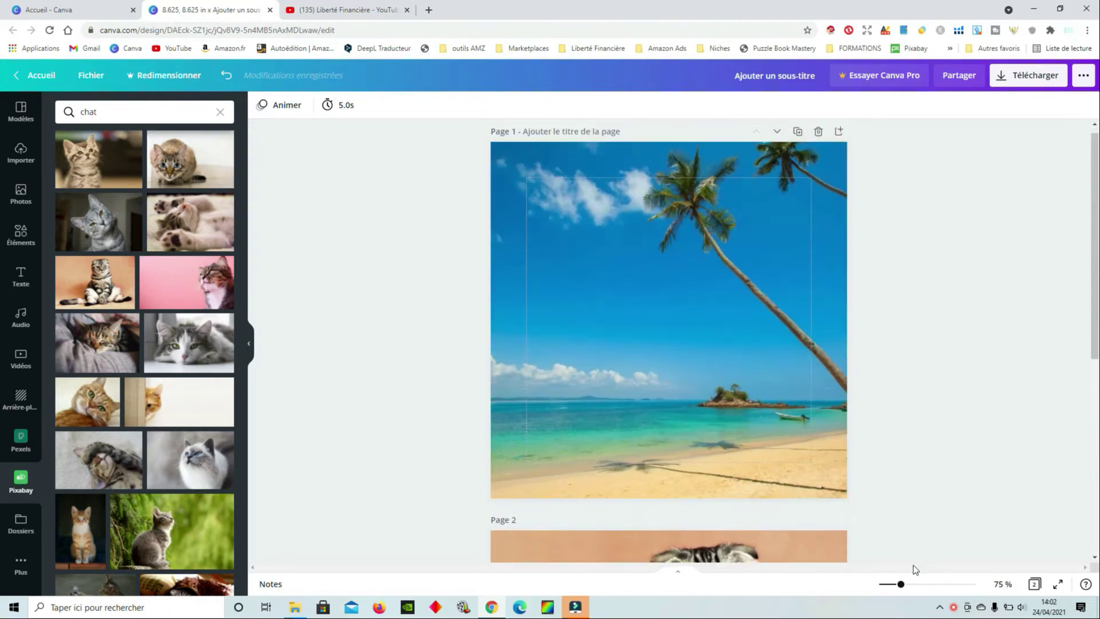
scroll(757, 450, "down", 3)
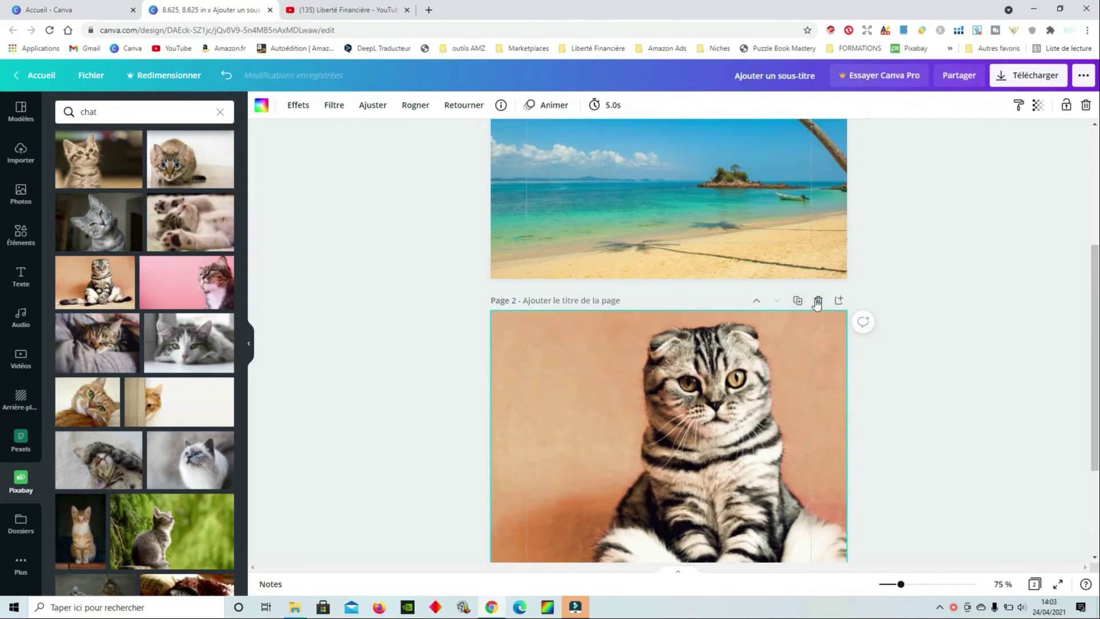
left_click(817, 299)
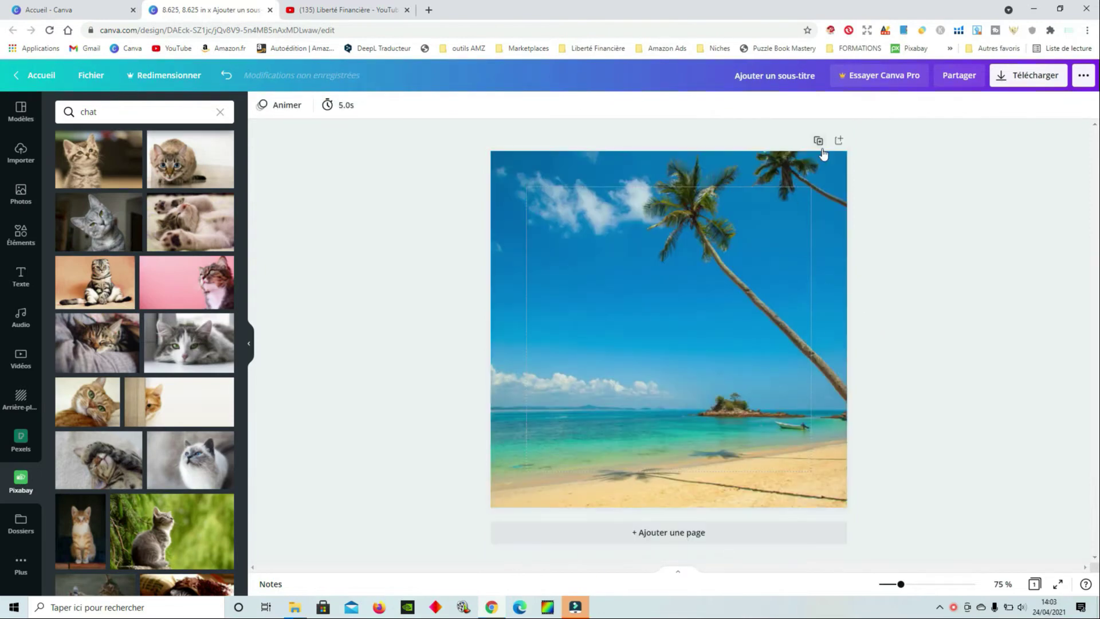
left_click(811, 203)
key("Delete")
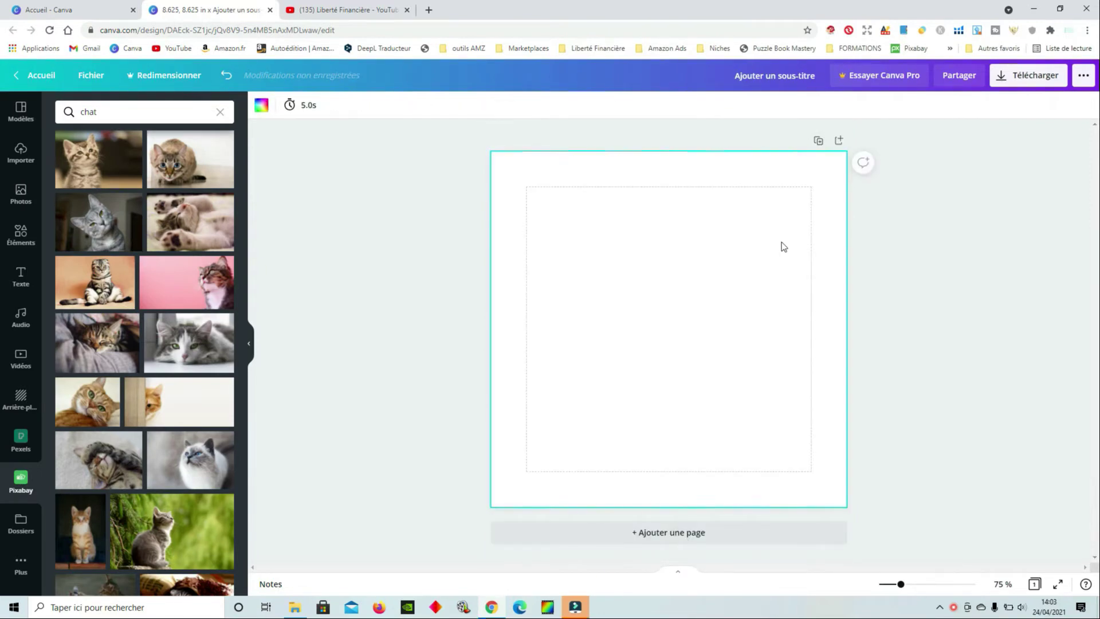
left_click(698, 328)
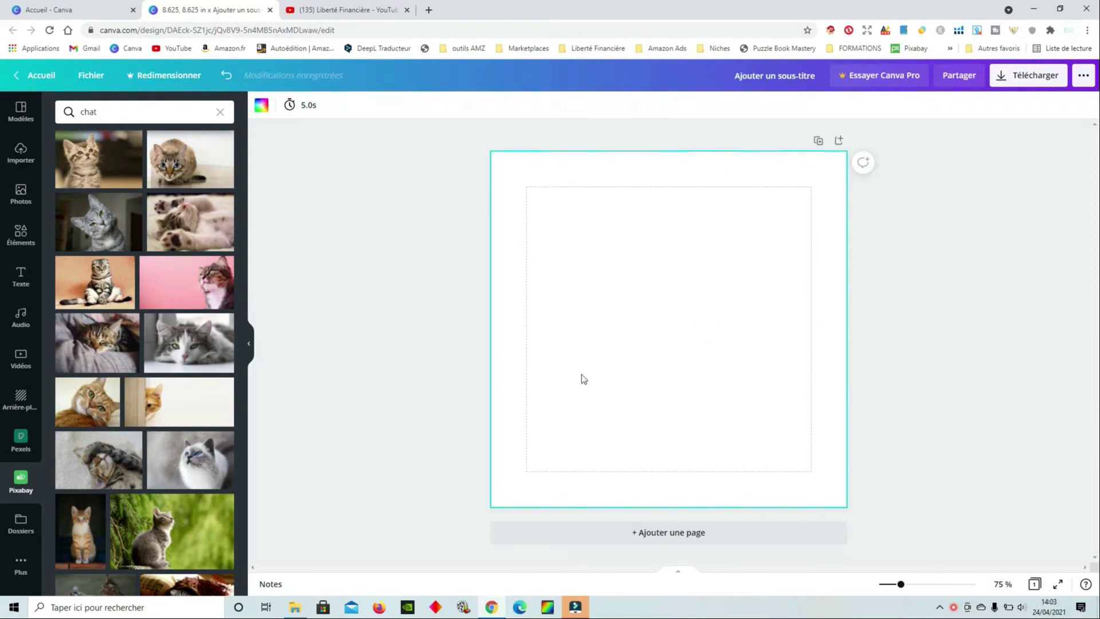
Browse all the frames (Cadres) in the elements library and add the circular frame to the page
left_click(21, 234)
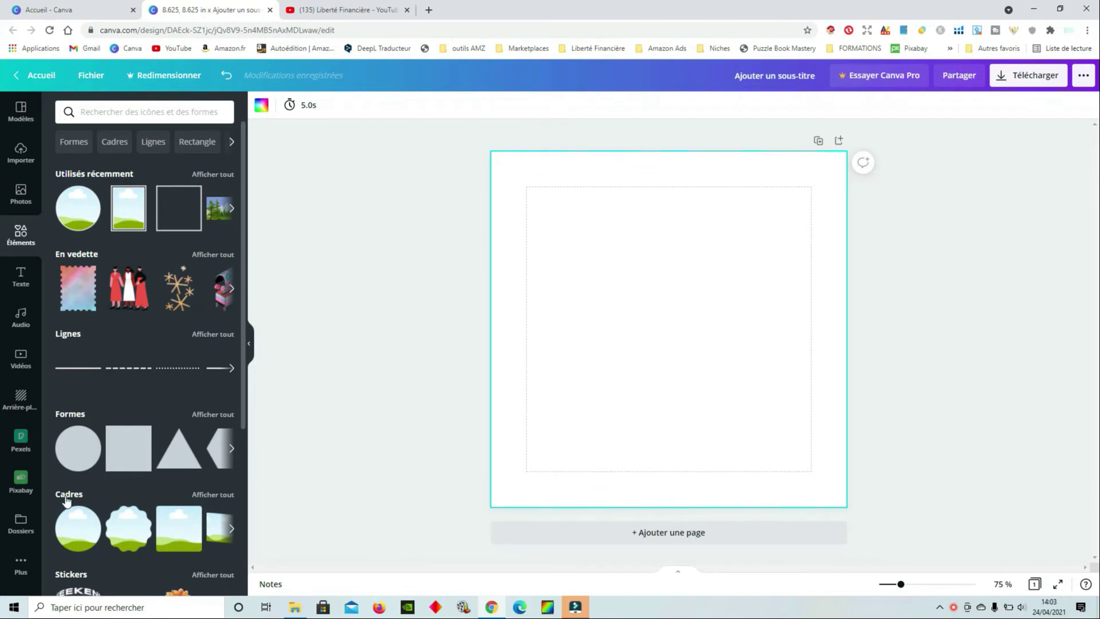
scroll(66, 505, "down", 4)
scroll(114, 312, "up", 2)
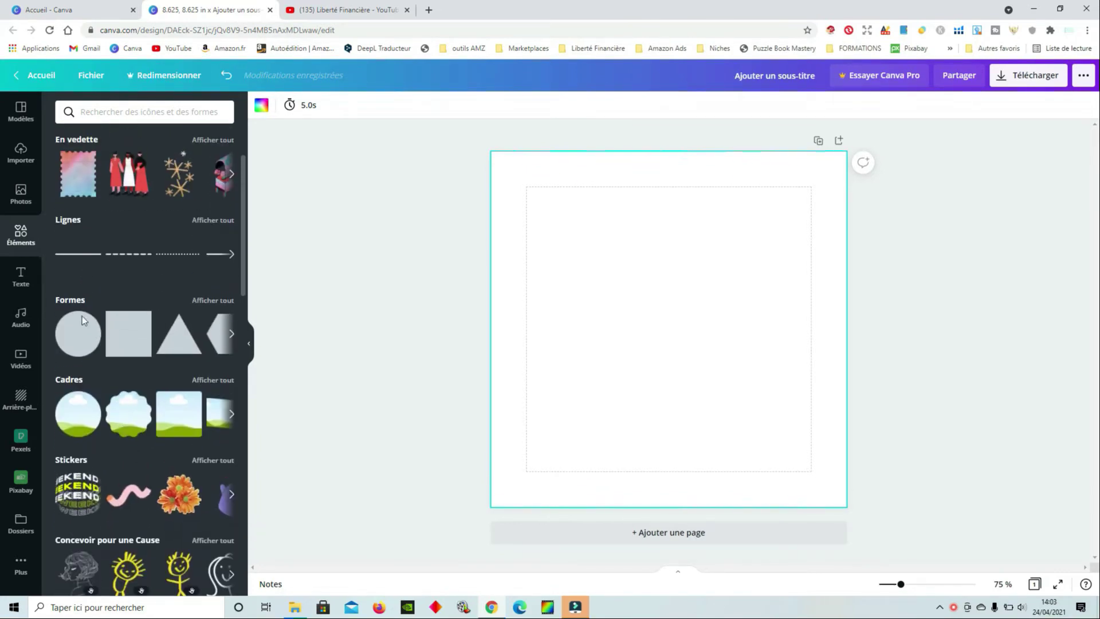
left_click(215, 380)
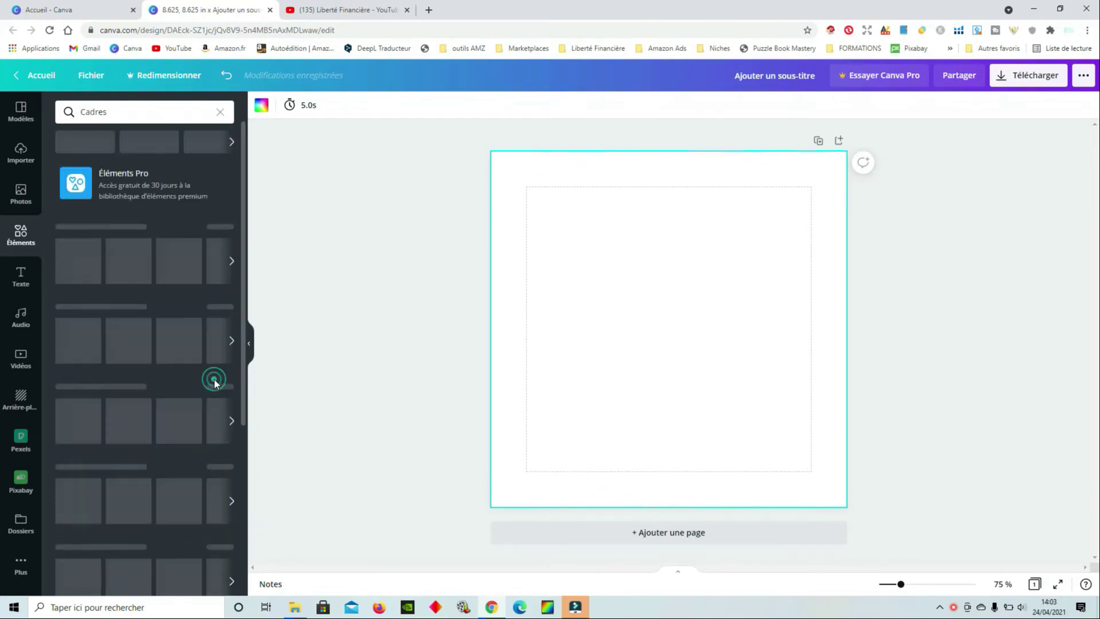
scroll(221, 302, "down", 1)
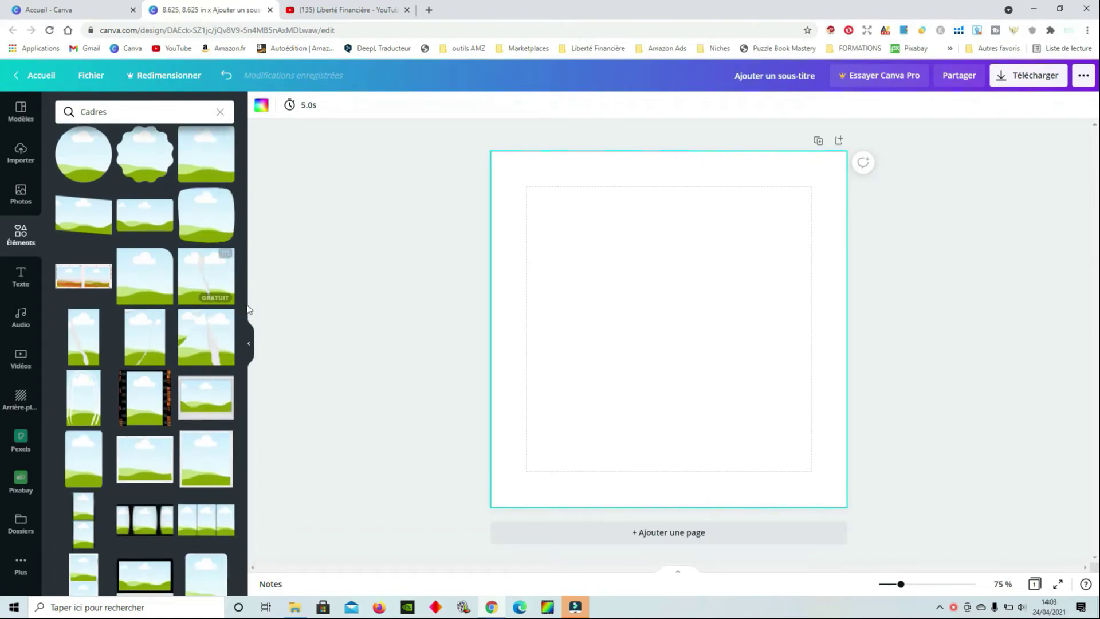
scroll(144, 305, "up", 2)
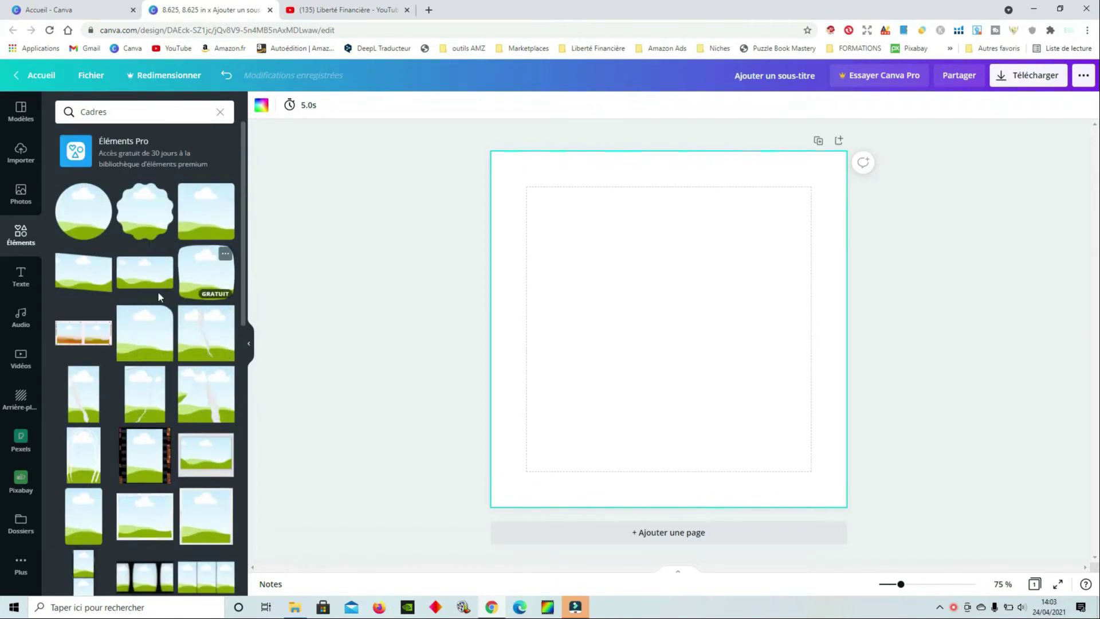
left_click(83, 211)
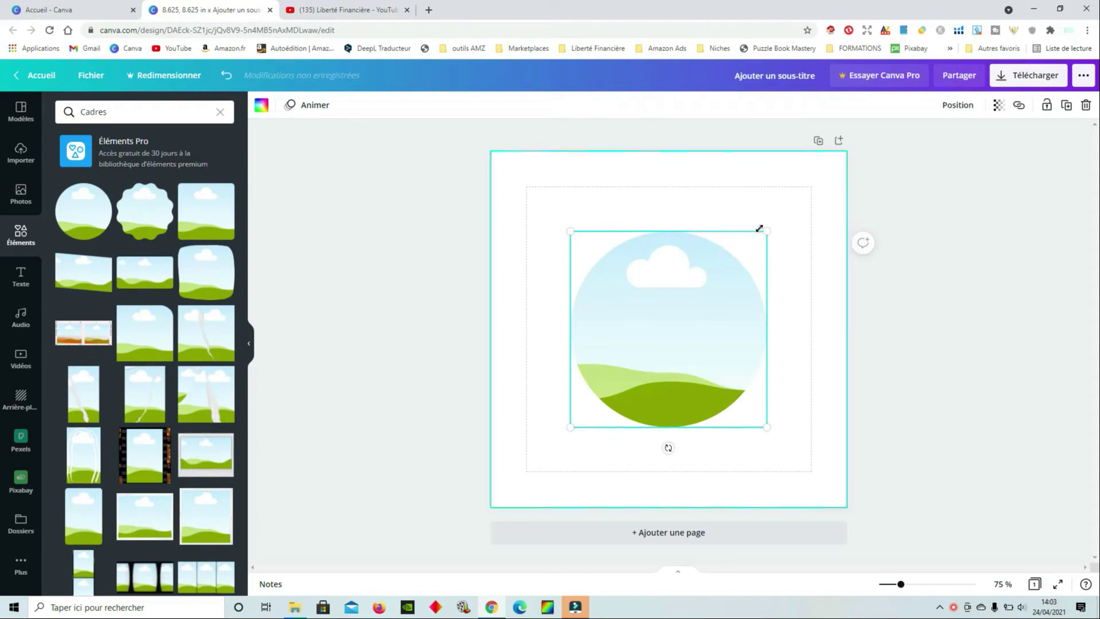
Enlarge the circular frame from its corners until it fills the area inside the page margins, then deselect it
left_click_drag(767, 230, 784, 214)
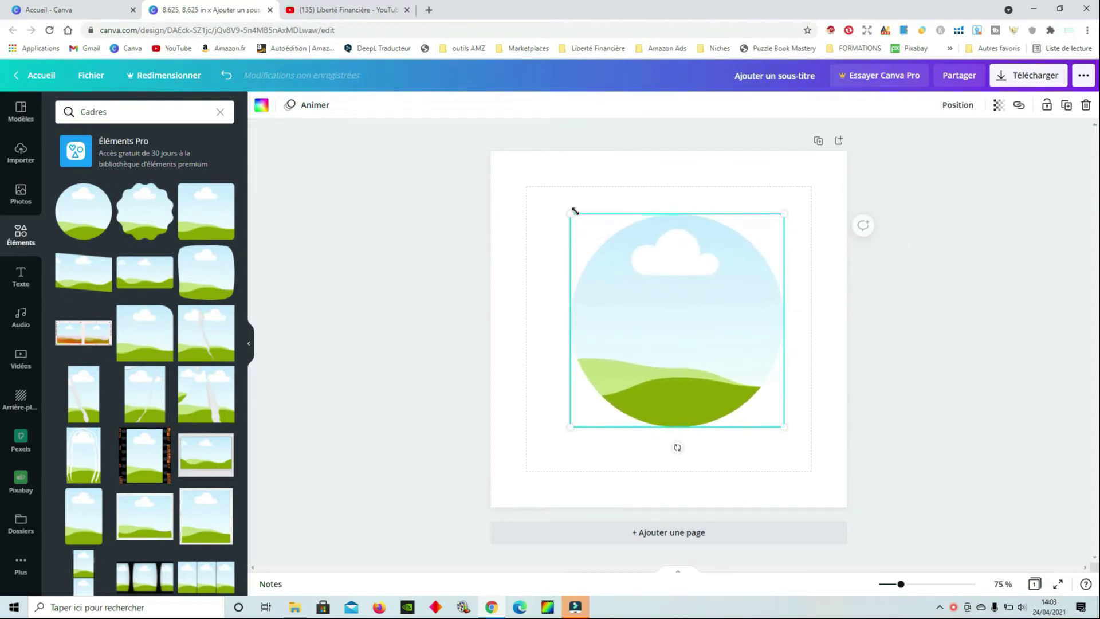
left_click_drag(572, 214, 543, 188)
left_click_drag(546, 422, 527, 442)
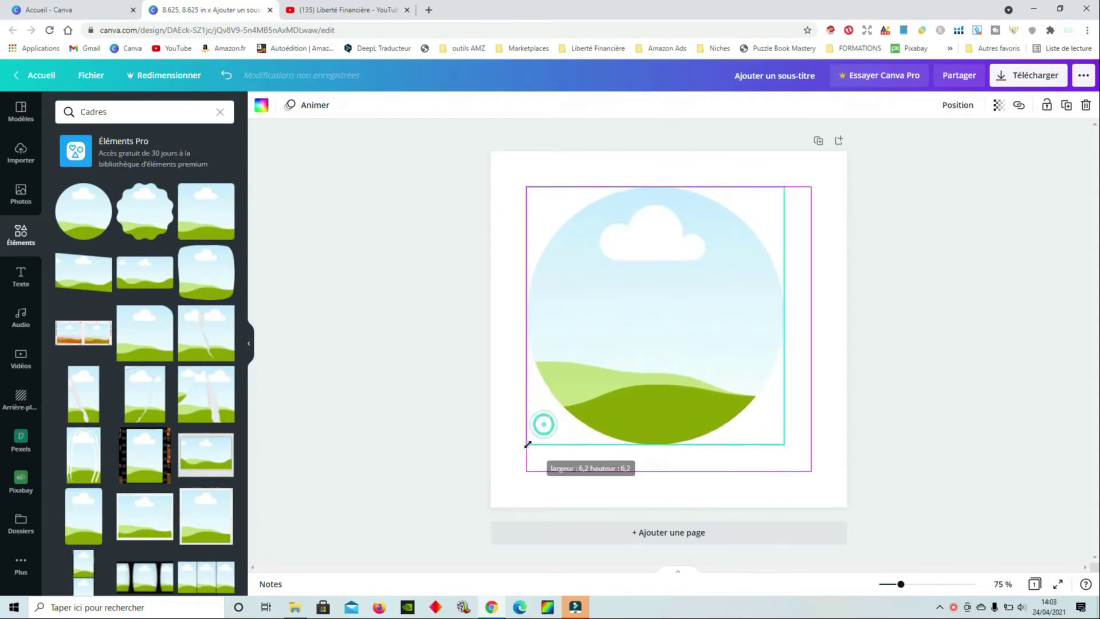
left_click_drag(782, 442, 811, 471)
left_click(790, 506)
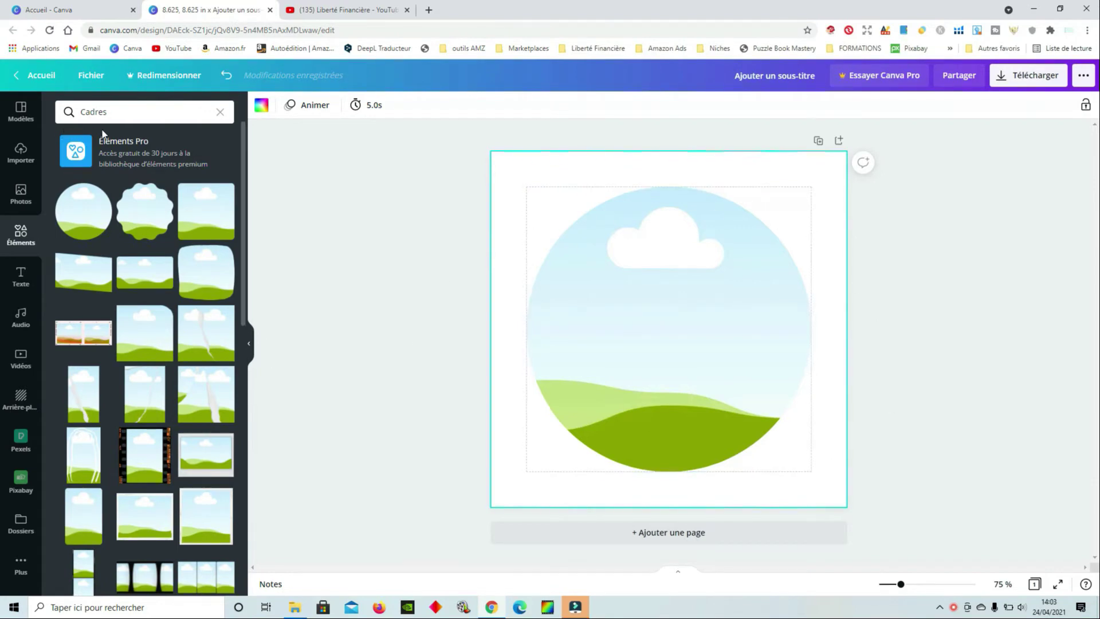
Return to the Pexels integration and replace the previous search with "femme"
left_click(22, 564)
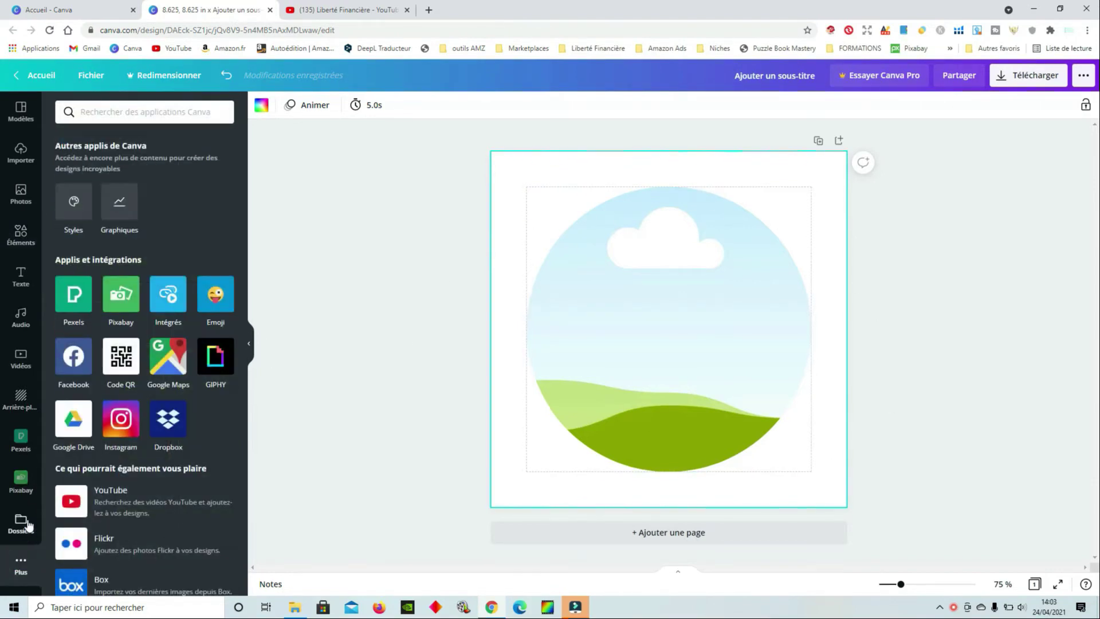
left_click(83, 294)
left_click(114, 110)
double_click(134, 110)
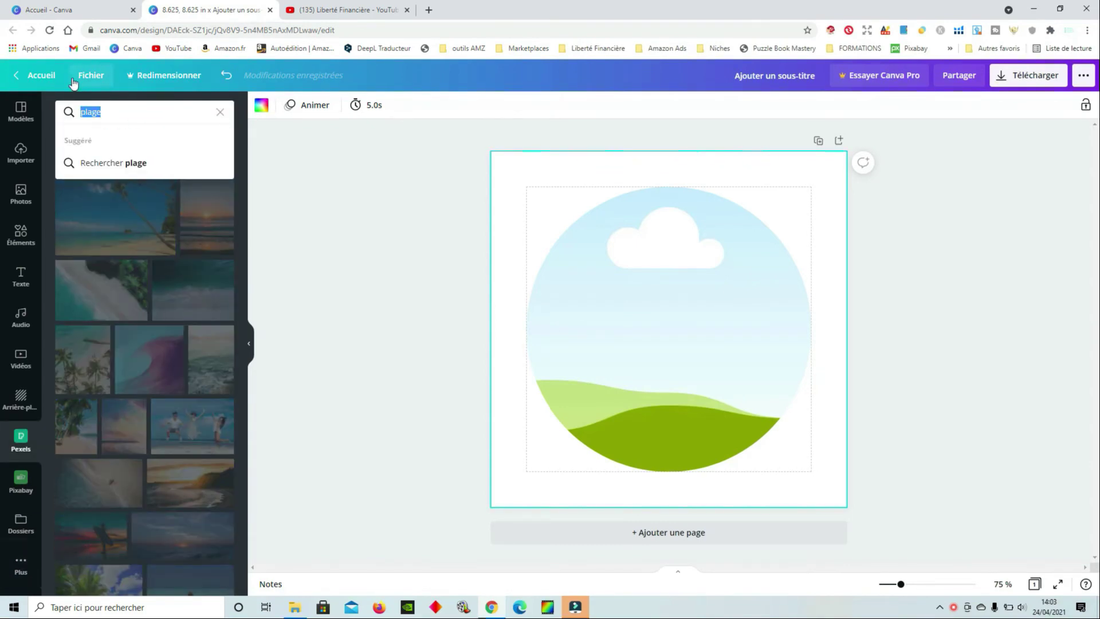
type("femme")
key("Return")
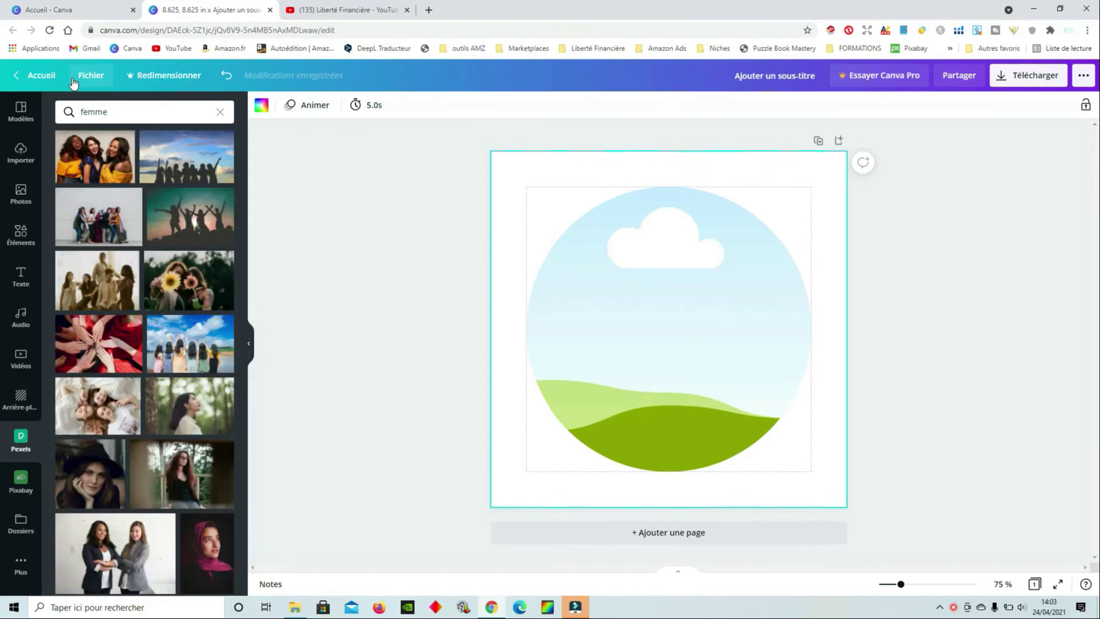
Add the portrait of the woman in the purple headscarf and drop it into the circular frame
scroll(145, 181, "down", 5)
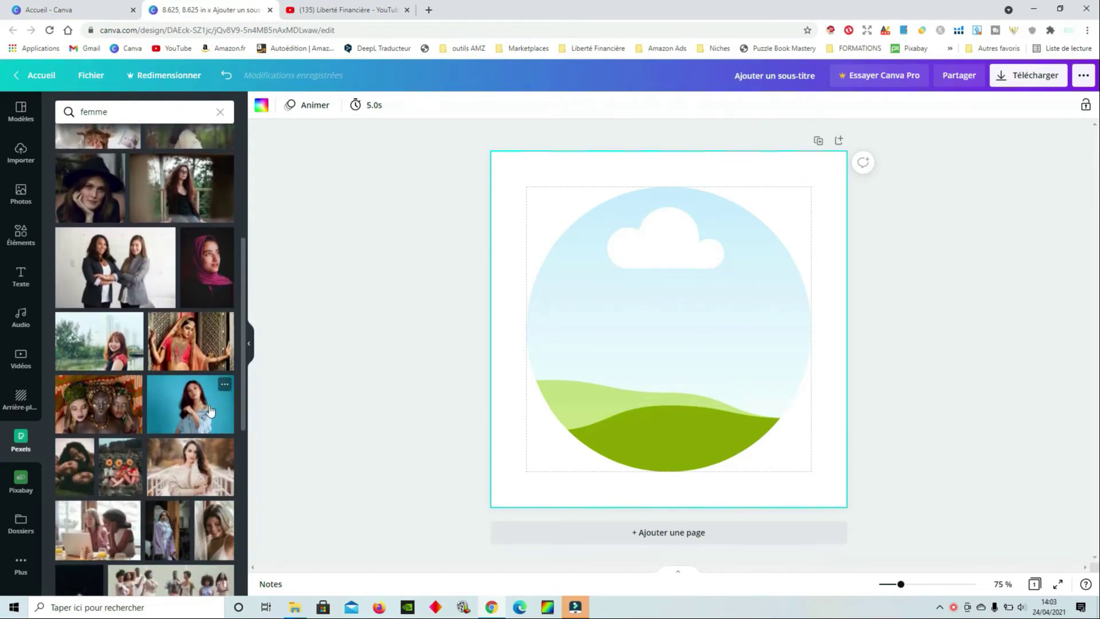
left_click(211, 267)
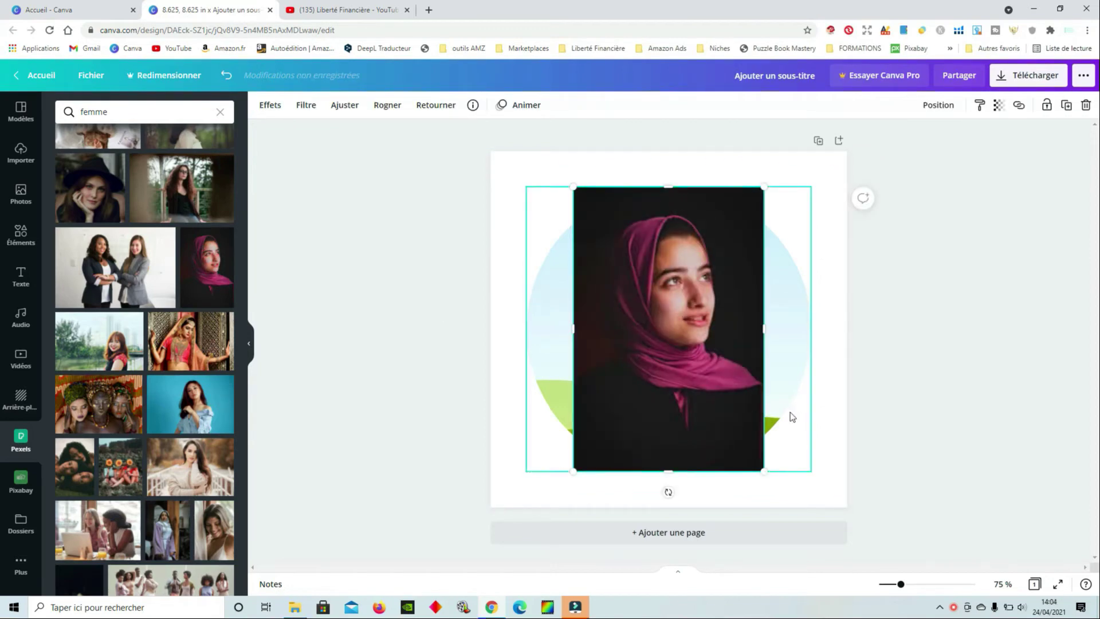
mouse_move(691, 323)
left_mouse_down()
mouse_move(589, 289)
mouse_move(679, 304)
mouse_move(685, 330)
mouse_move(664, 313)
mouse_move(682, 271)
mouse_move(664, 335)
mouse_move(700, 329)
left_mouse_up()
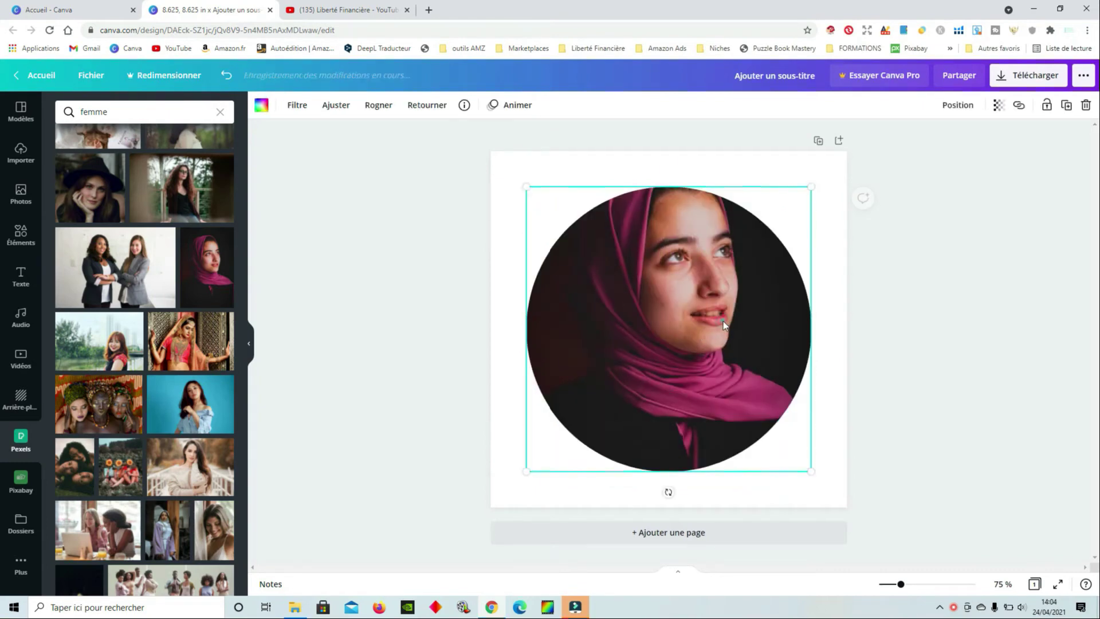
Move the portrait downward inside the circular frame so that the whole head fits in the circle, and apply the crop
double_click(716, 284)
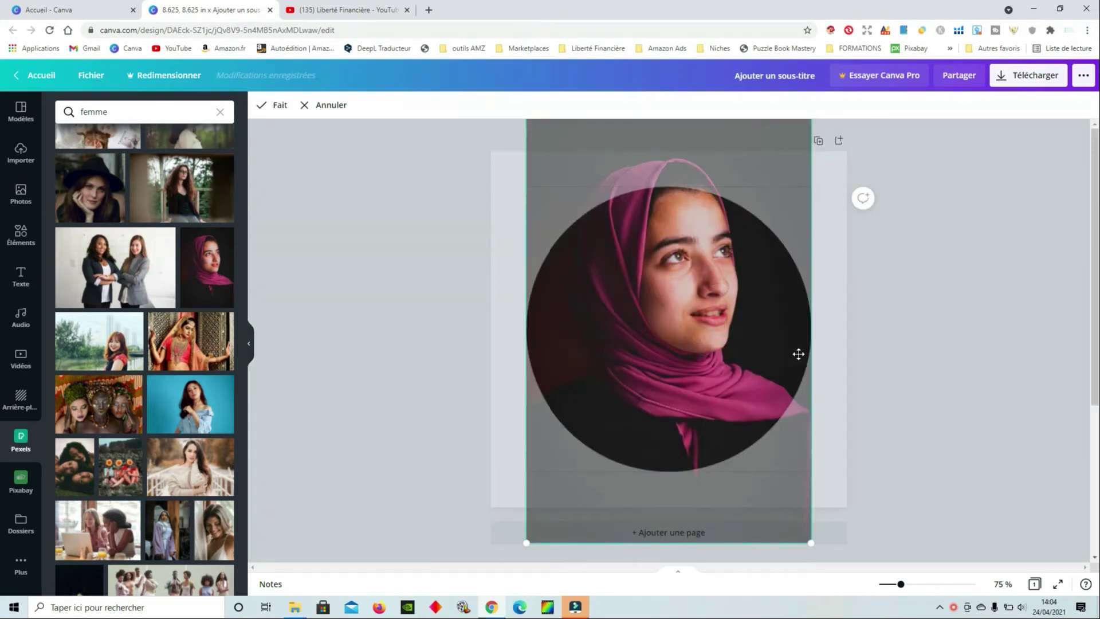
left_click(833, 373)
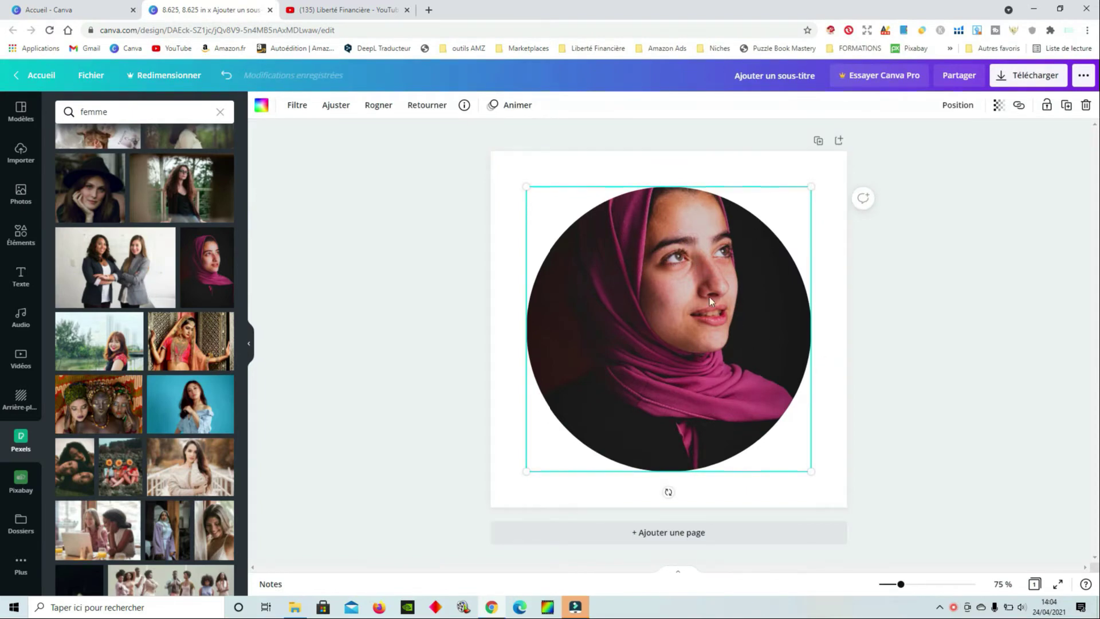
double_click(710, 318)
left_click_drag(701, 269, 726, 337)
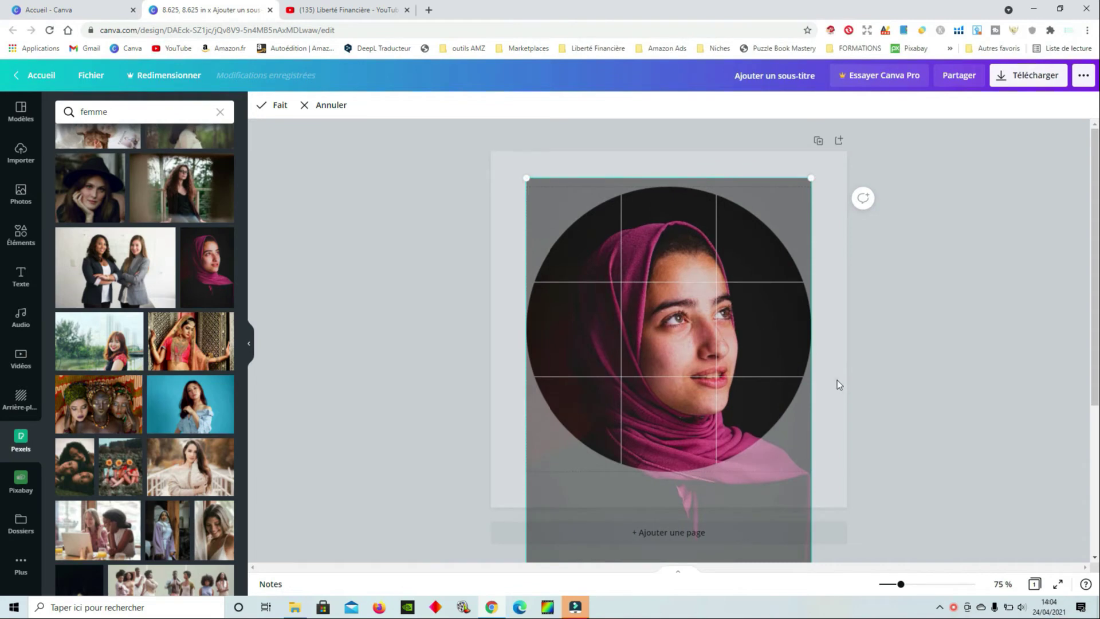
left_click(836, 380)
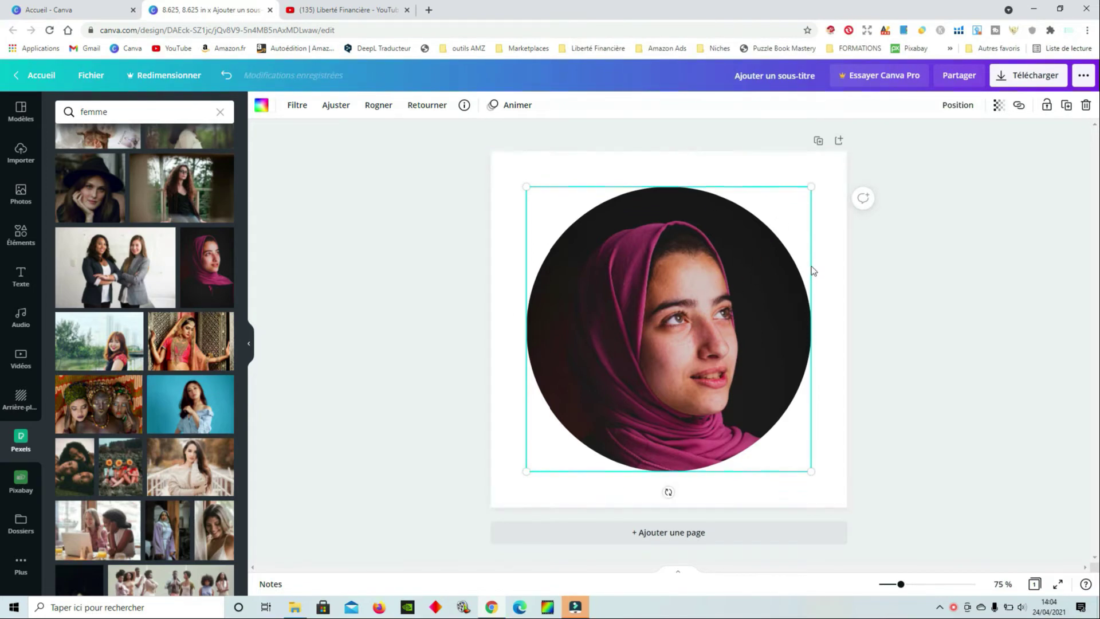
Shrink the circular portrait to a small circle and place it in the upper-left corner of the page's margin guides
left_click_drag(811, 187, 627, 388)
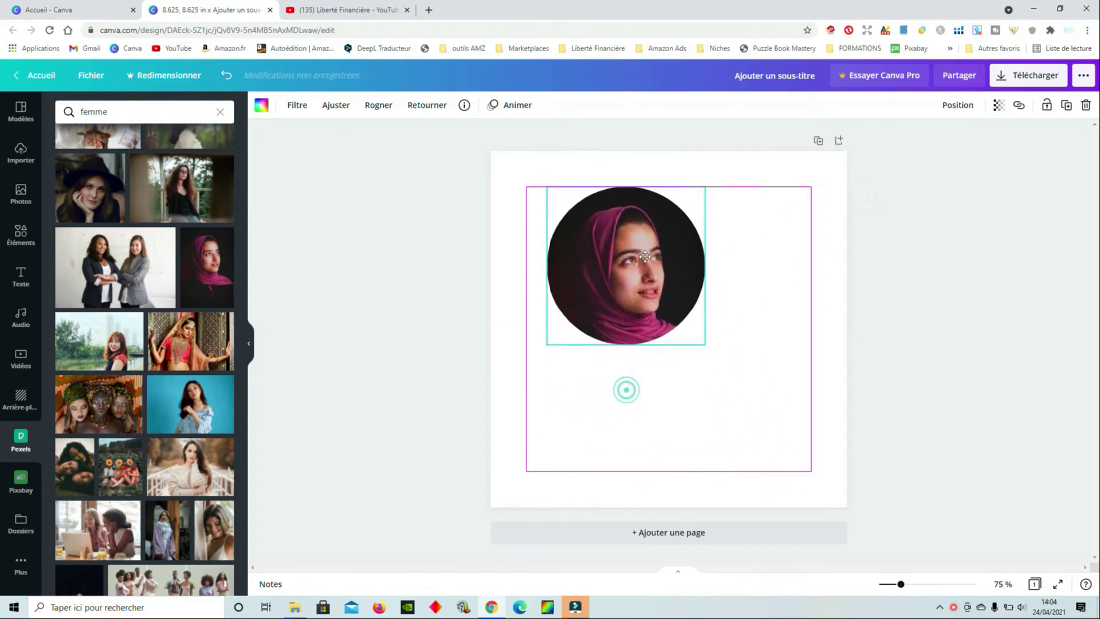
left_click_drag(694, 182, 590, 256)
left_click_drag(608, 187, 584, 213)
left_click_drag(563, 238, 563, 215)
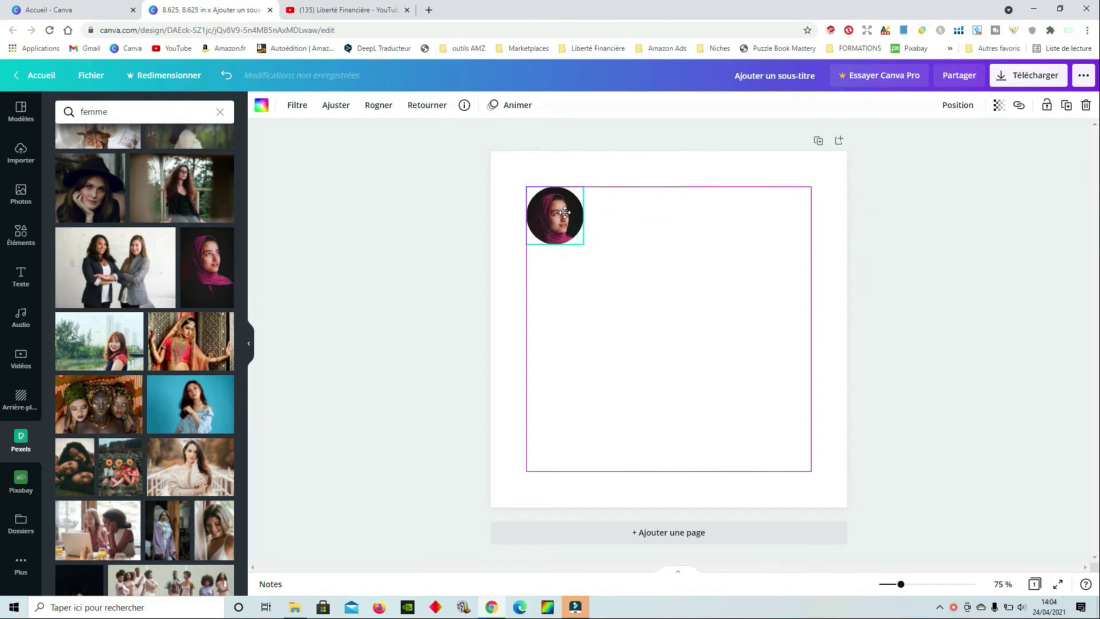
Duplicate the small circular portrait, place the copy beside the original along the upper margin guide, and enlarge it
left_click(1065, 107)
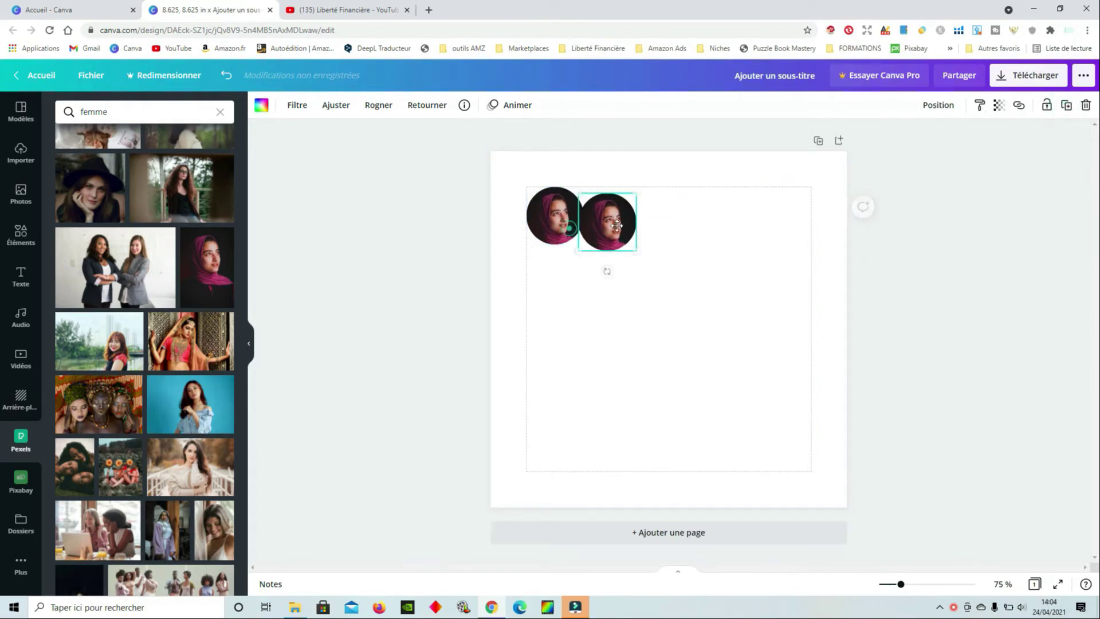
left_click(671, 272)
left_click(645, 242)
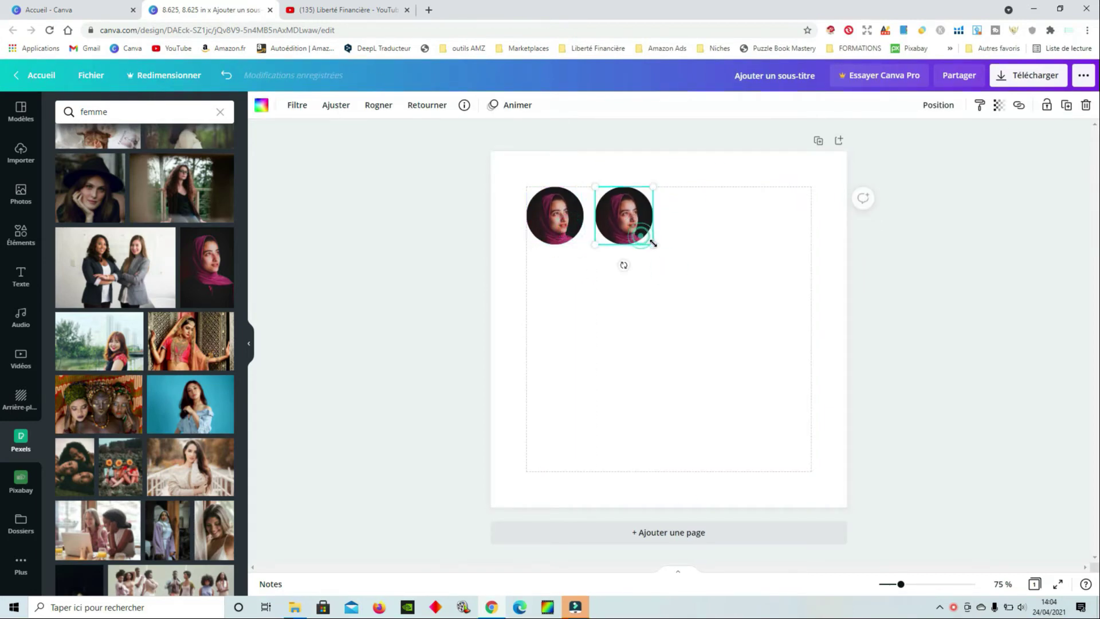
left_click_drag(652, 244, 776, 370)
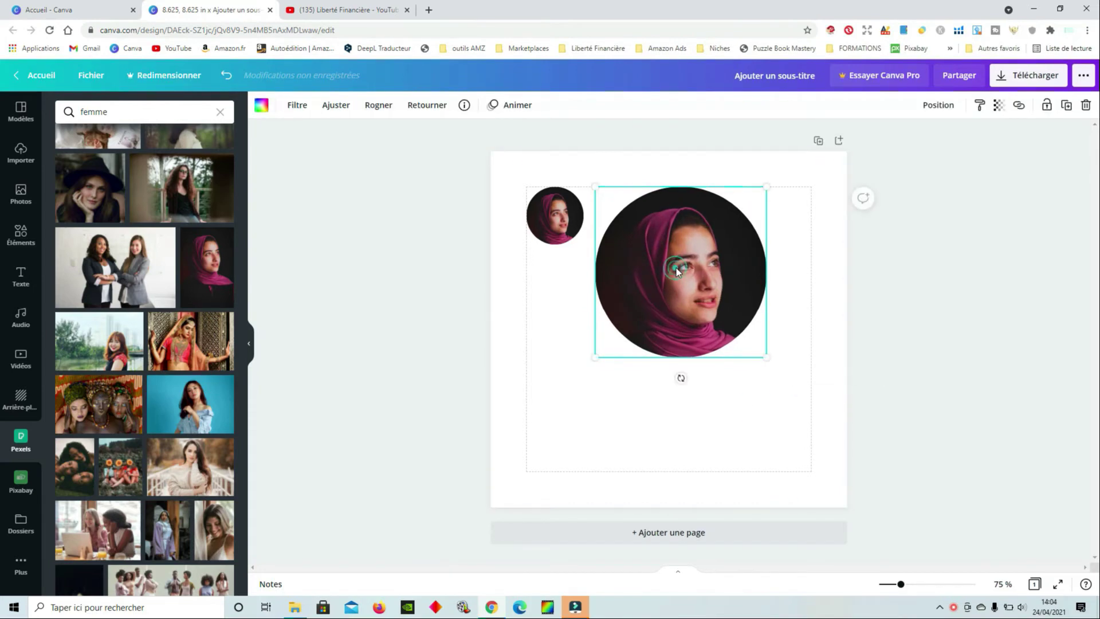
Replace the photo in the enlarged circle with the Pexels portrait of the woman against the blue background
left_click(194, 402)
left_click_drag(665, 350, 711, 298)
left_click(739, 377)
left_click(723, 297)
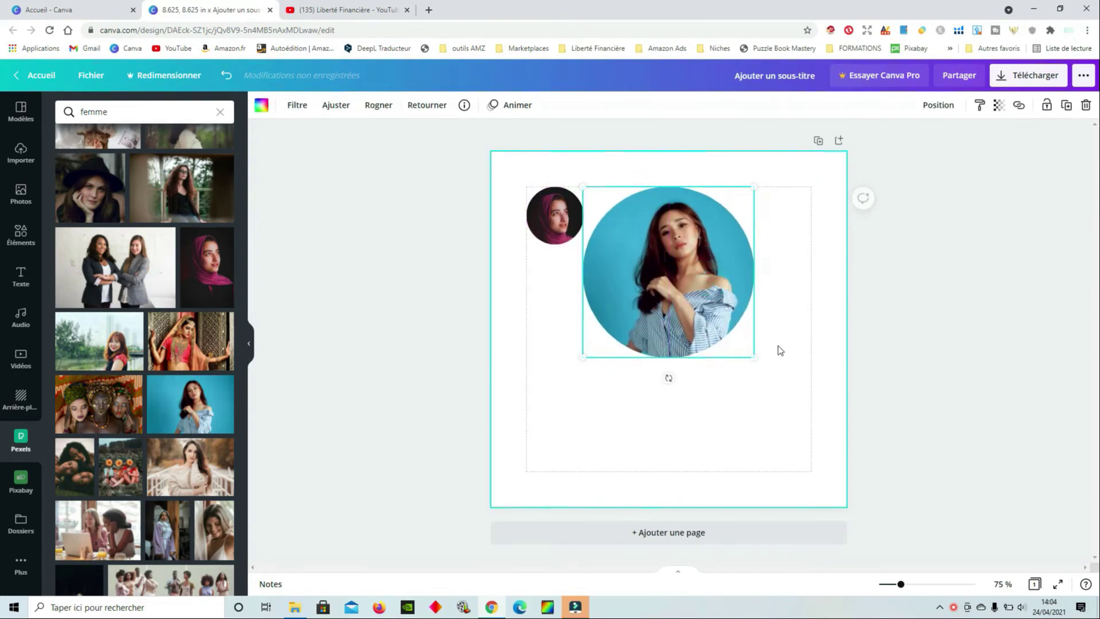
Shrink the blue-background portrait to about 1.4 x 1.4 in, beside the headscarf portrait
left_click_drag(754, 357, 656, 245)
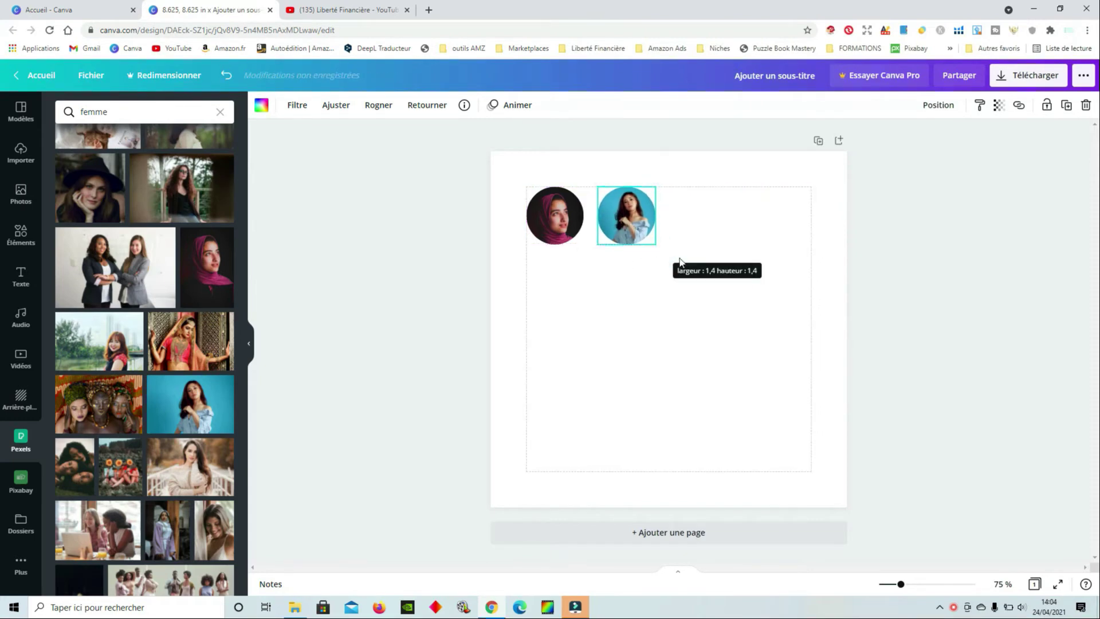
left_click(753, 300)
left_click(655, 237)
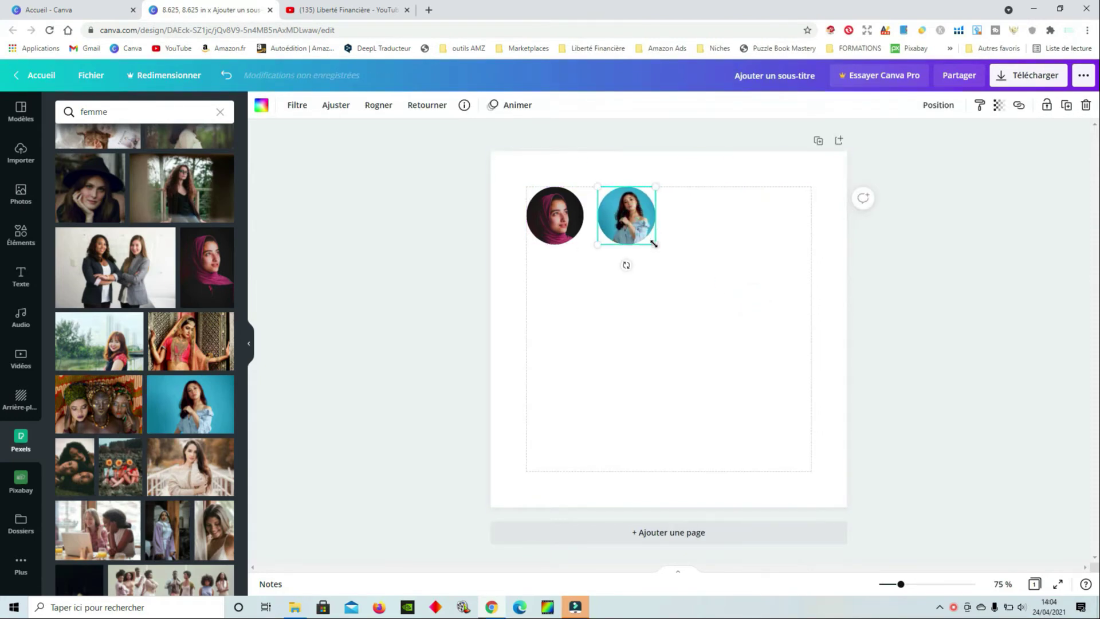
left_click_drag(653, 243, 653, 245)
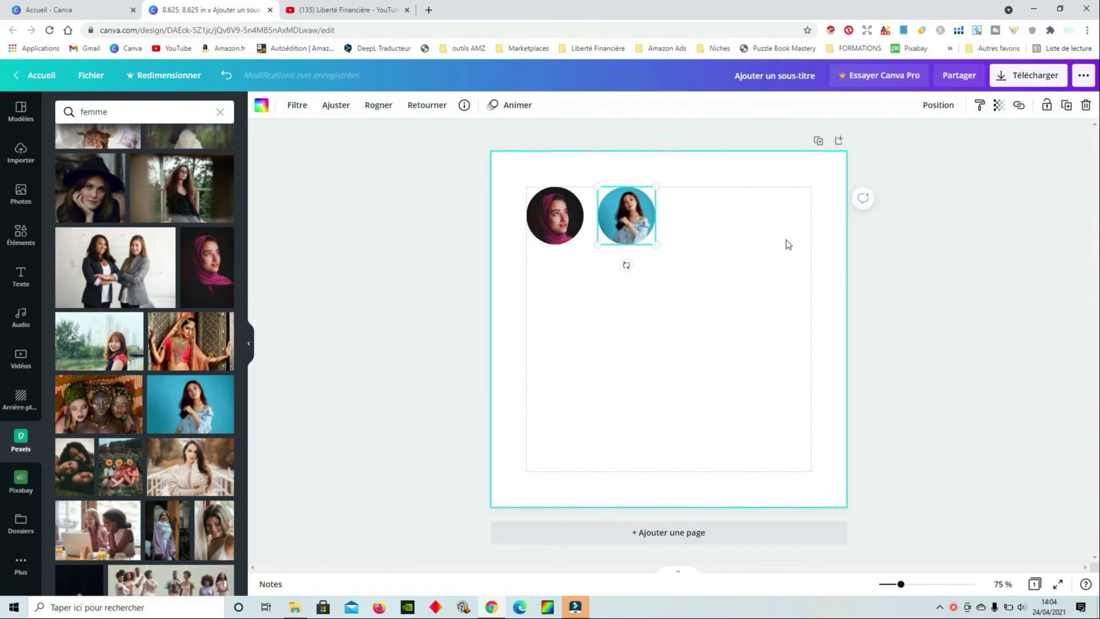
left_click(719, 245)
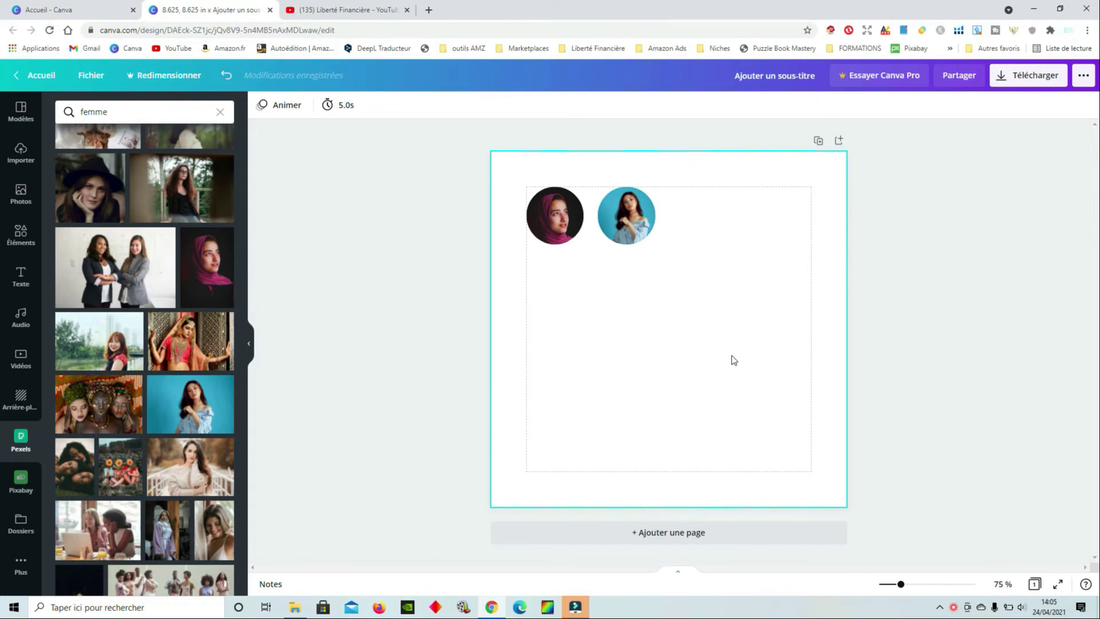
Select both circular portraits and delete them from the page
left_click(505, 171)
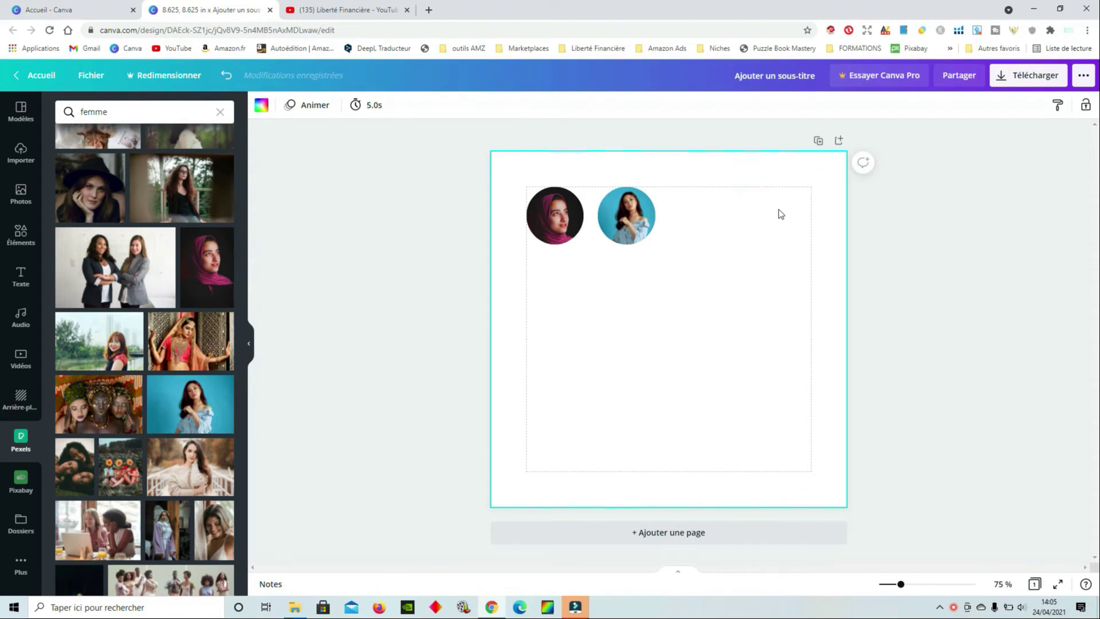
left_click_drag(731, 214, 521, 230)
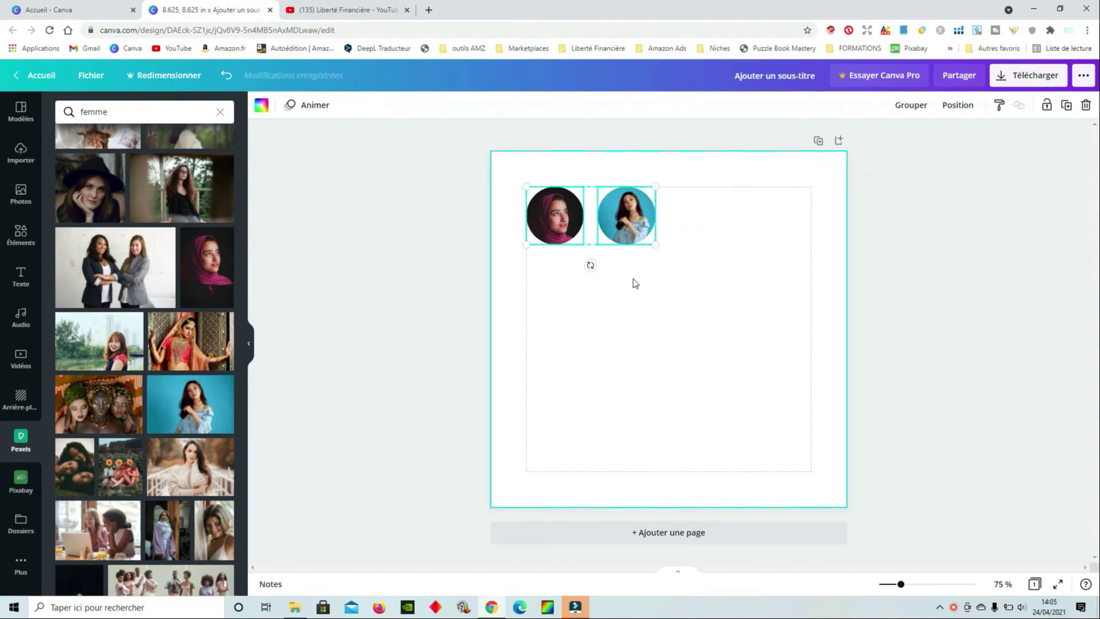
key("Delete")
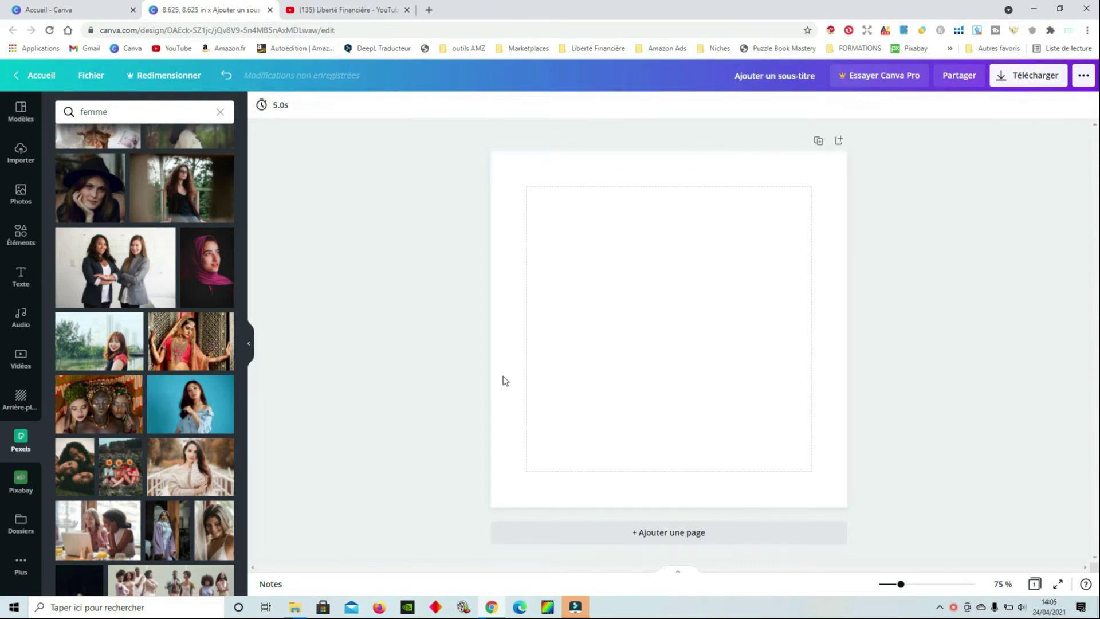
Add a text box, fit it on one line between the side margin guides at size 39.4, and move it near the page's upper edge
left_click(504, 380)
key("t")
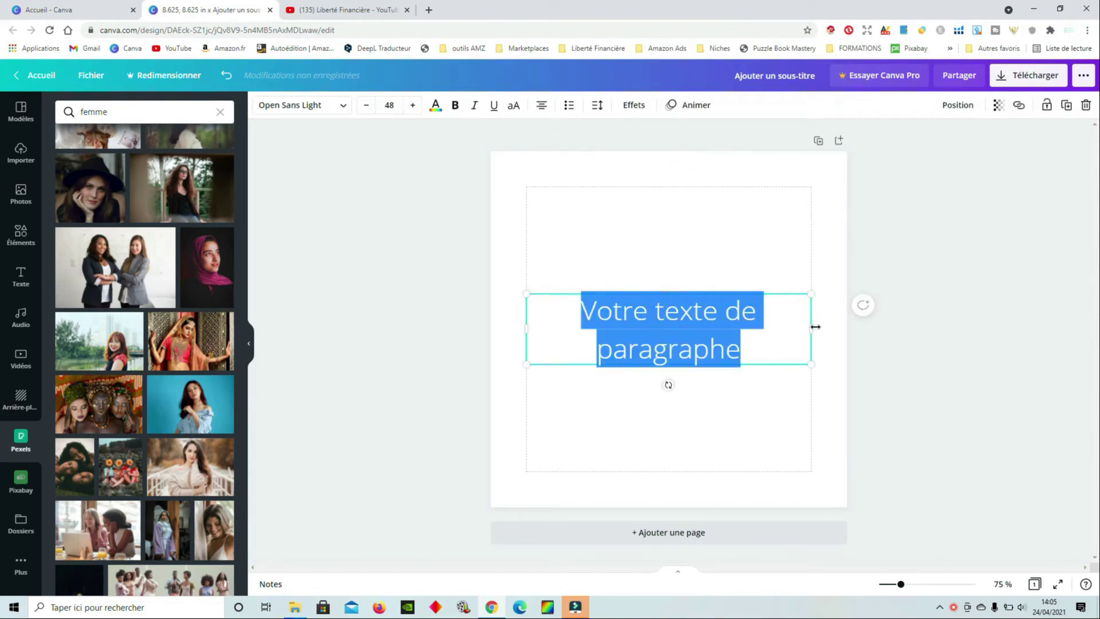
left_click_drag(815, 326, 881, 333)
left_click_drag(873, 292, 809, 313)
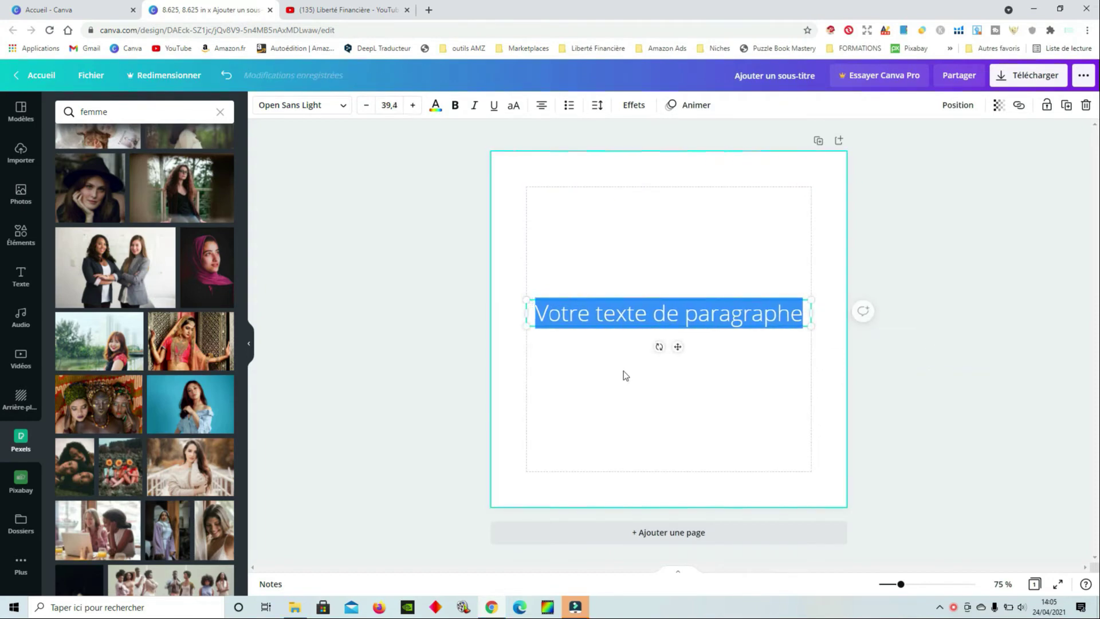
key("Escape")
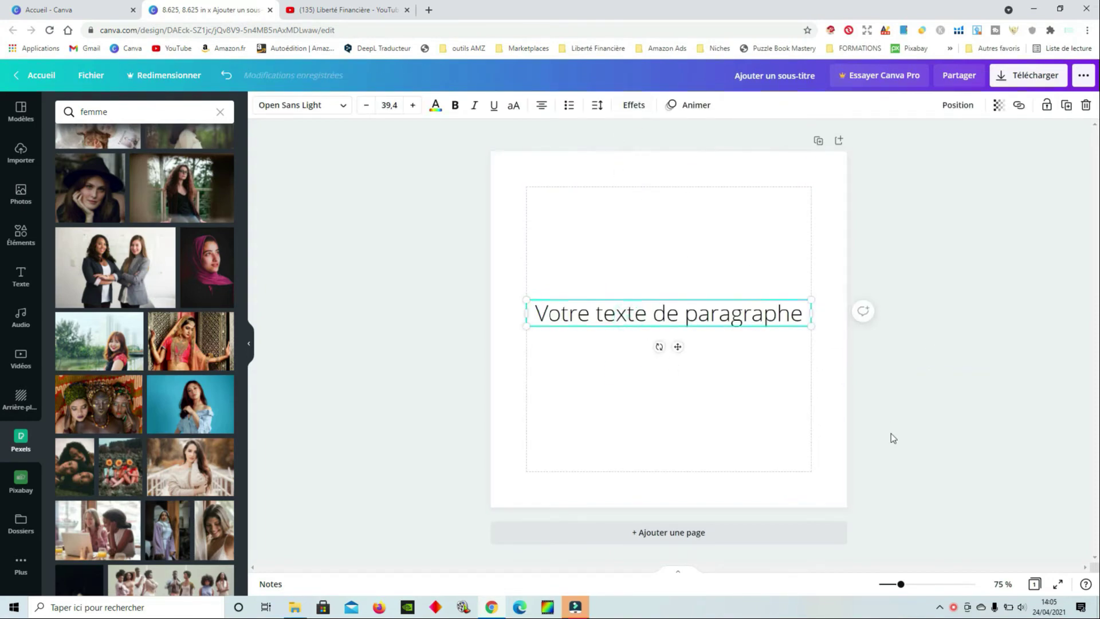
left_click_drag(718, 314, 721, 219)
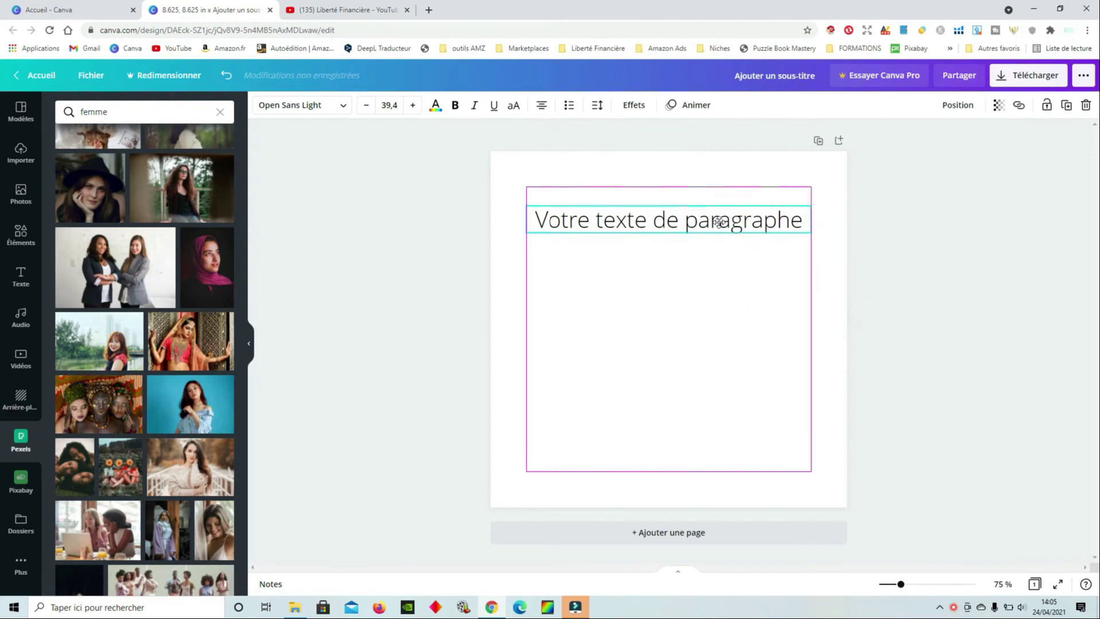
left_click(733, 289)
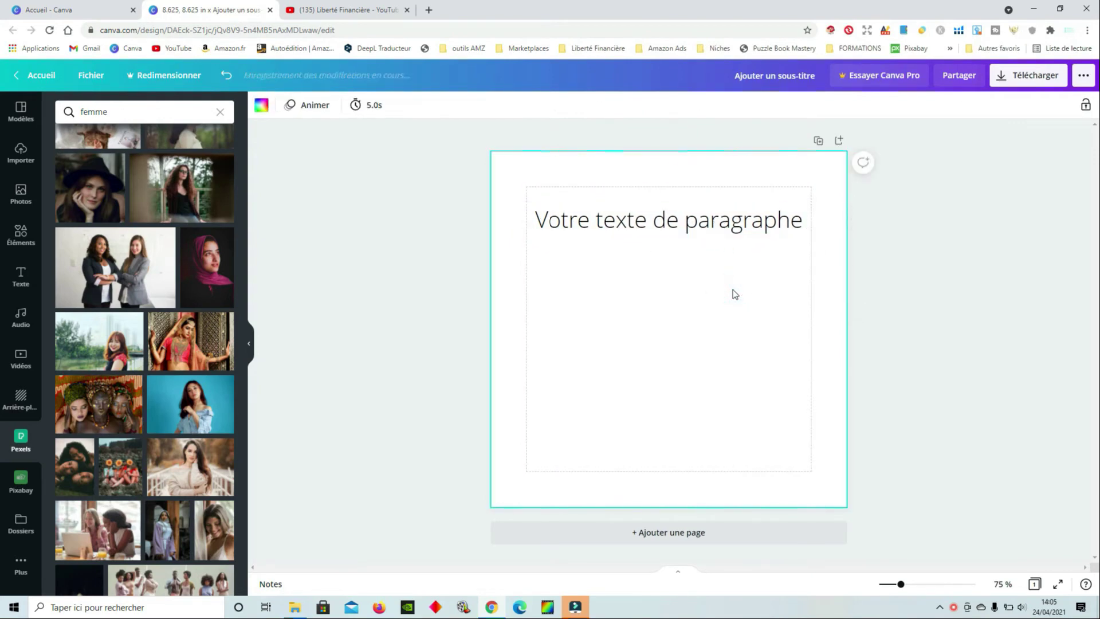
Change the font of the paragraph text to Gagalin, searching the fonts for "gaga"
left_click(696, 222)
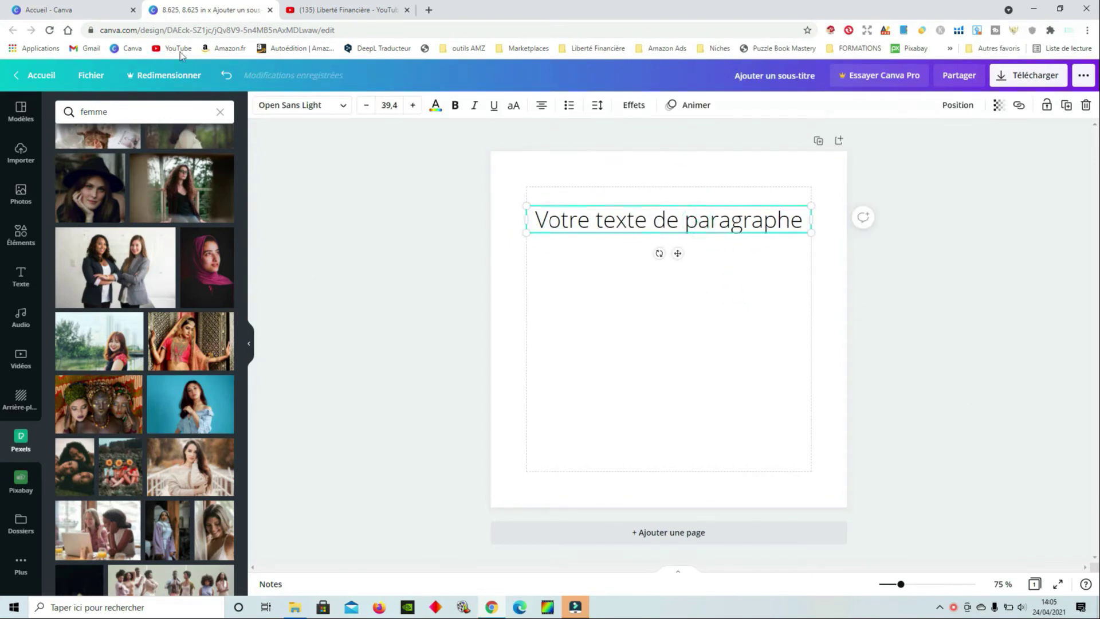
left_click(284, 105)
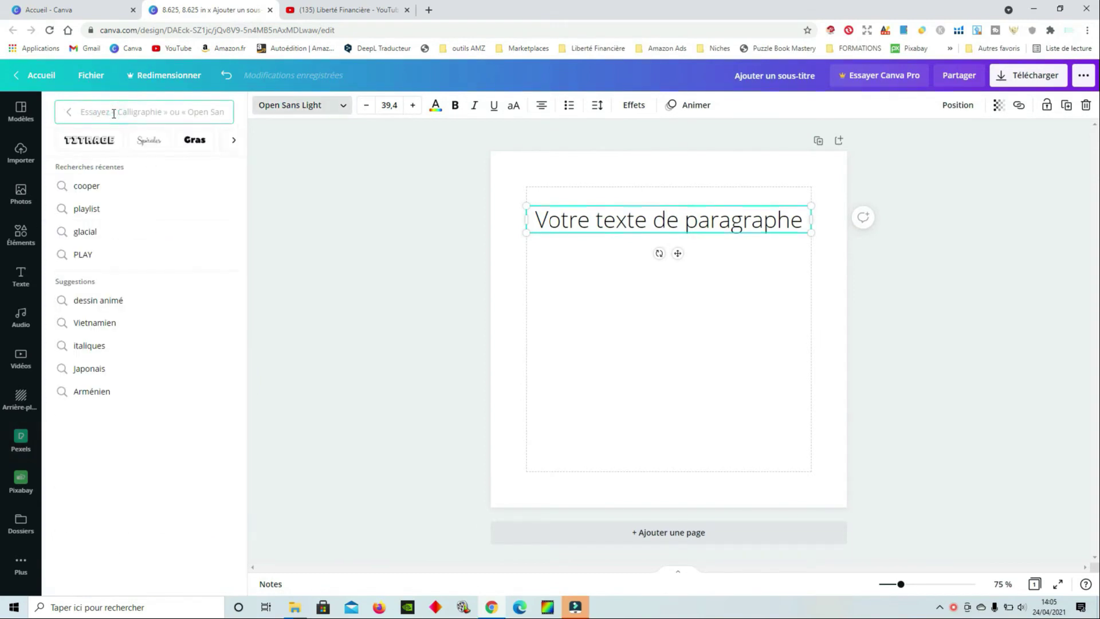
type("gaga")
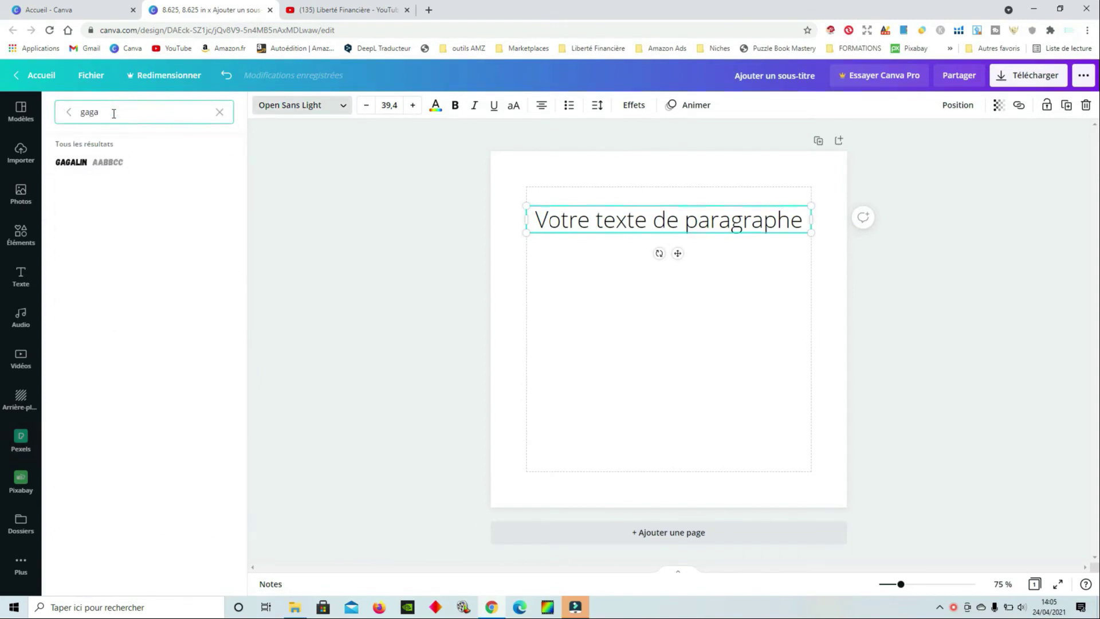
left_click(95, 164)
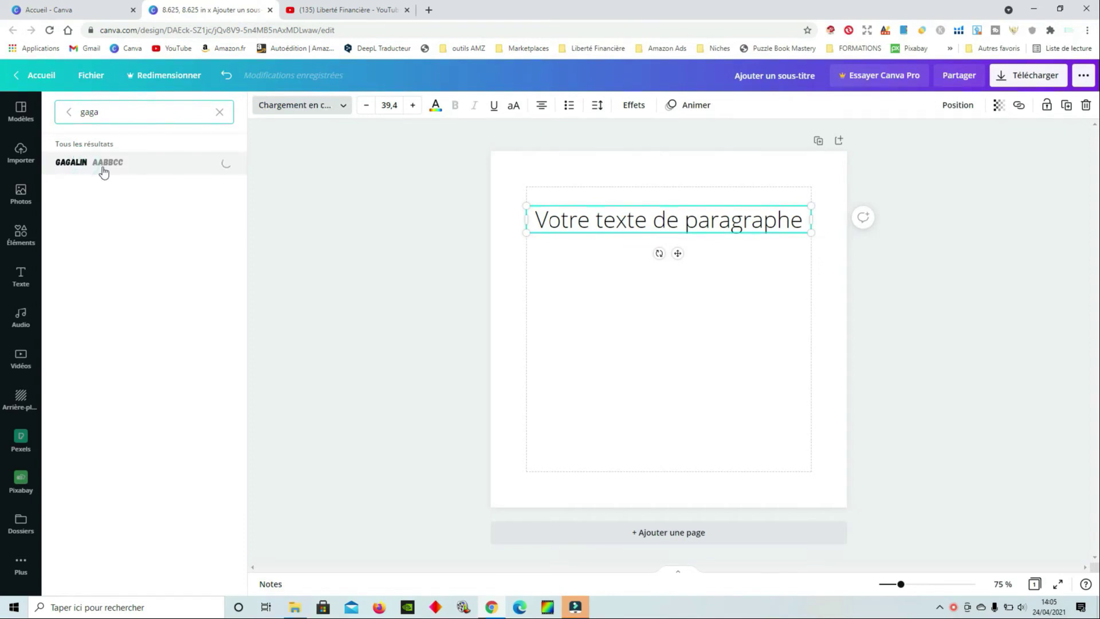
left_click(271, 107)
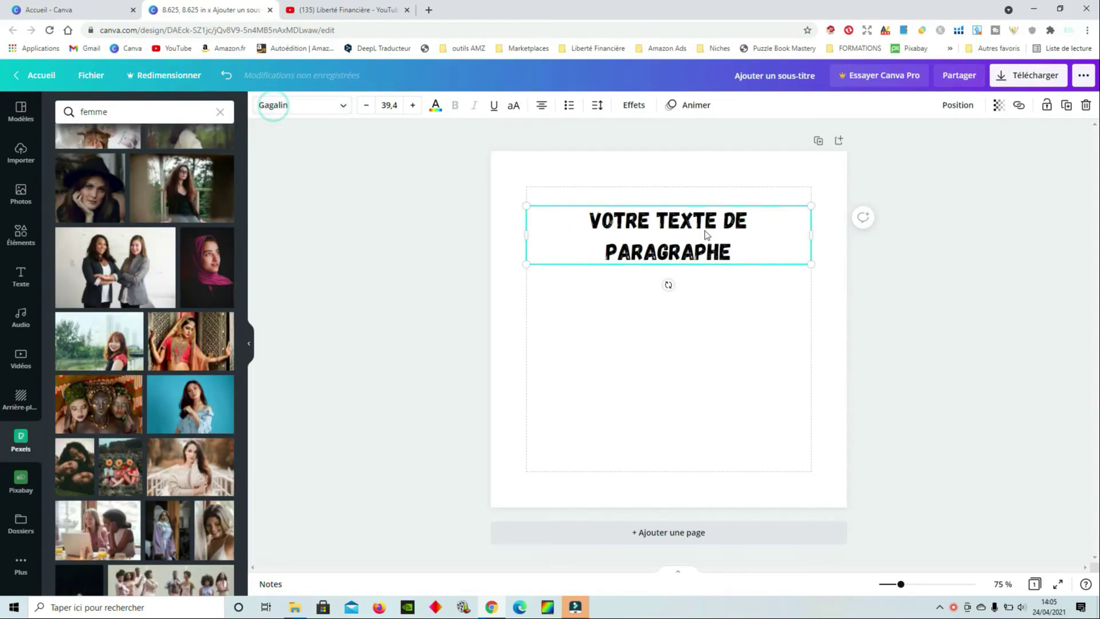
Move the text box slightly downward and replace its placeholder text with "LIVRE DE JEUX"
mouse_move(811, 249)
left_mouse_down()
mouse_move(824, 235)
mouse_move(800, 248)
mouse_move(812, 242)
left_mouse_up()
double_click(761, 253)
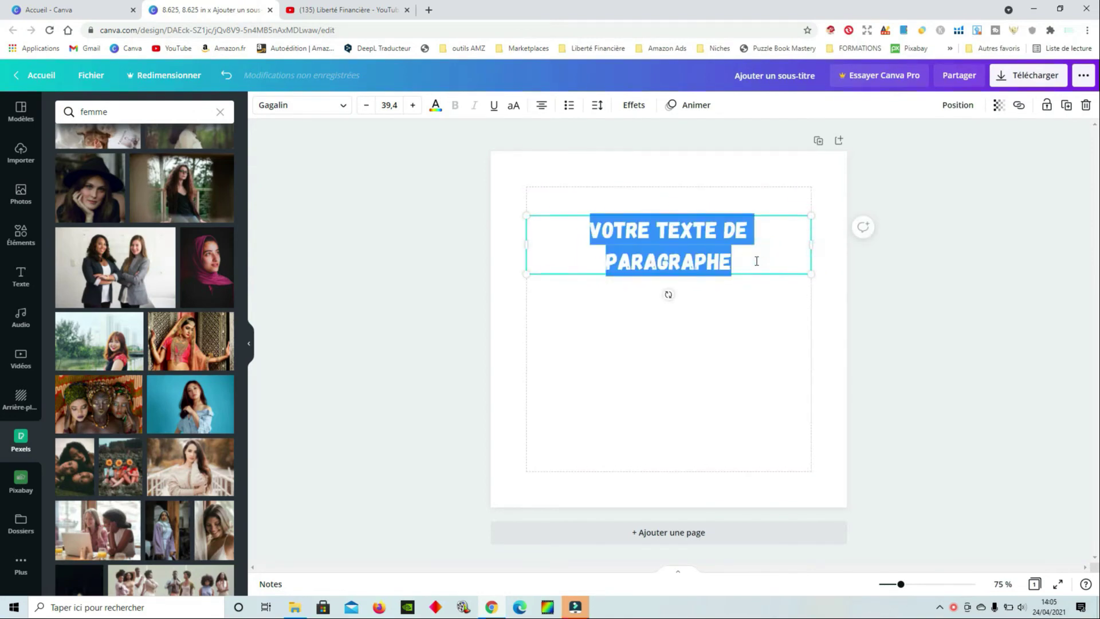
type("LIVRE DE ")
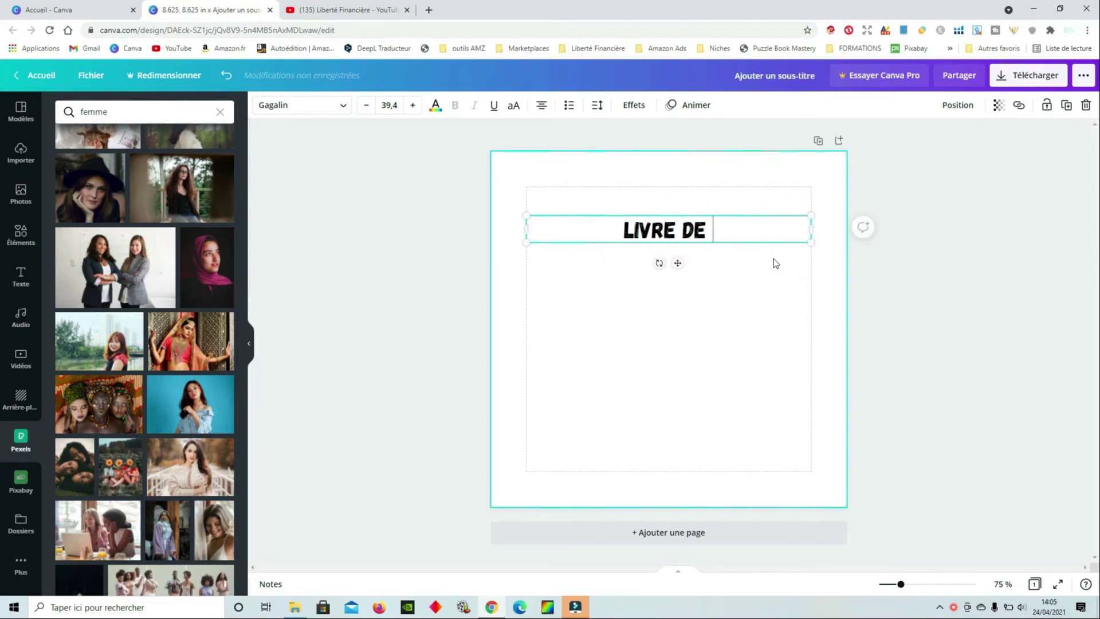
type("JEUX")
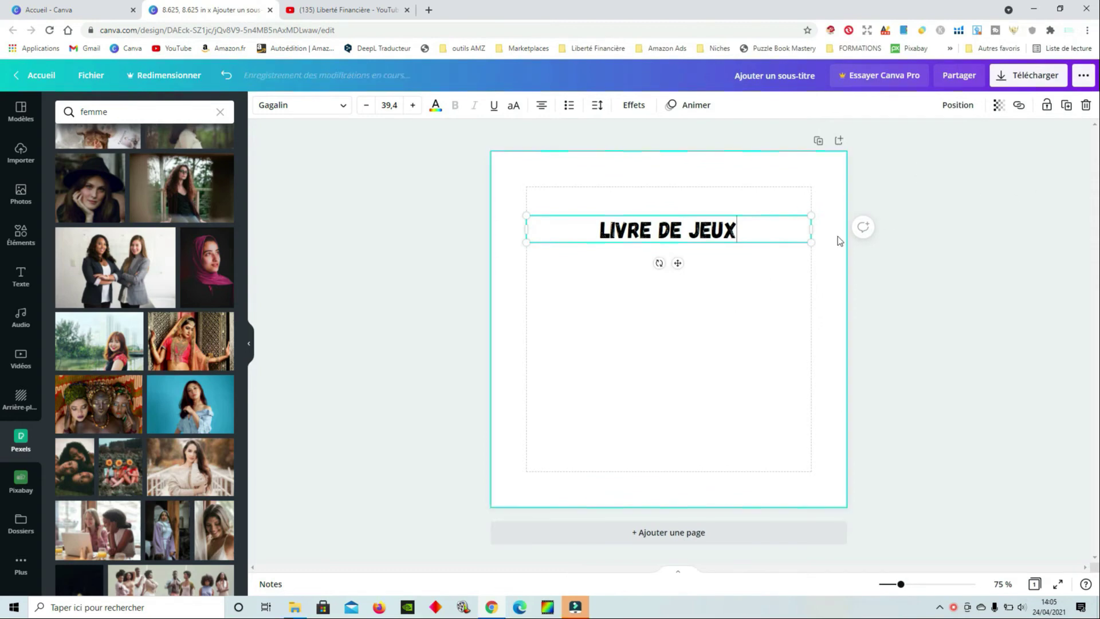
Enlarge the "LIVRE DE JEUX" title to size 78.8 and align it with the upper margin guide
left_click_drag(814, 225, 810, 188)
left_click(709, 329)
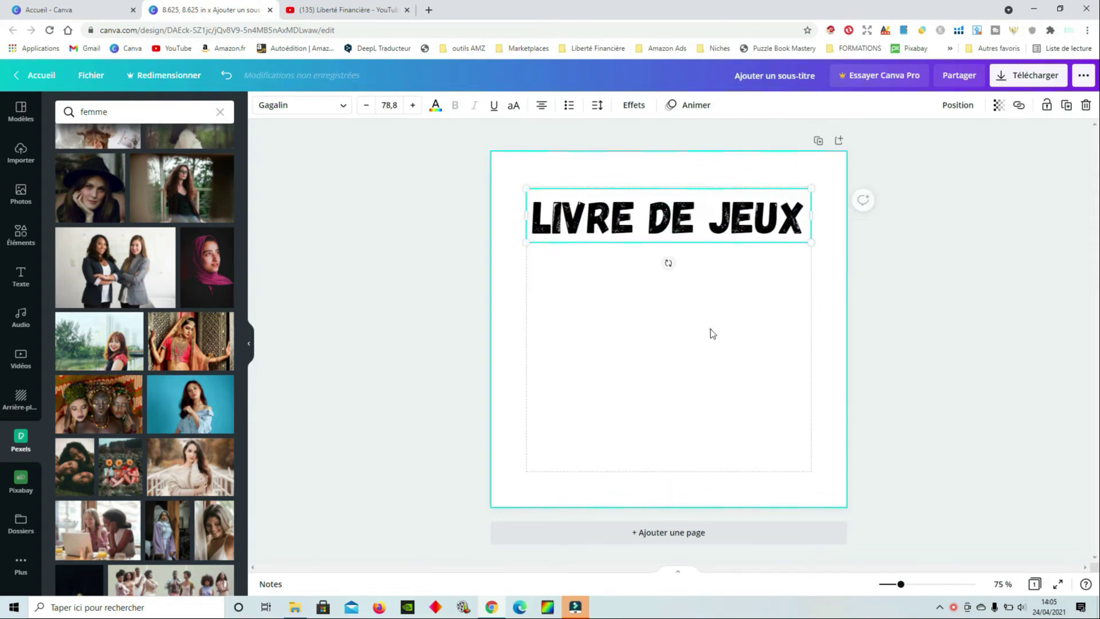
left_click(677, 241)
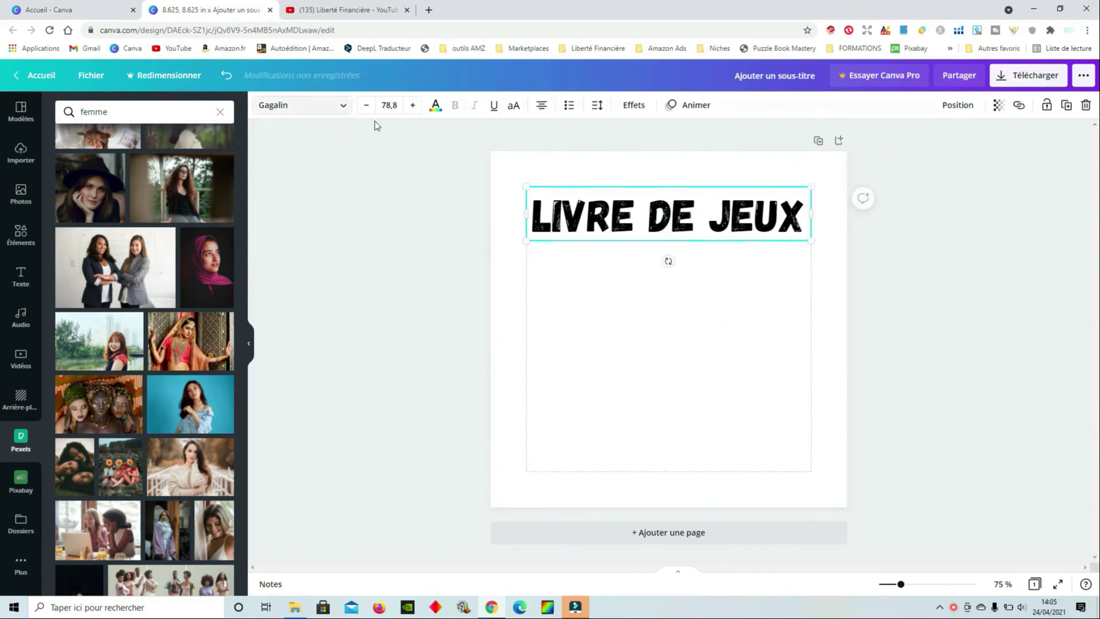
Change the title's text colour to the default palette's pure red
left_click(435, 107)
left_click(67, 316)
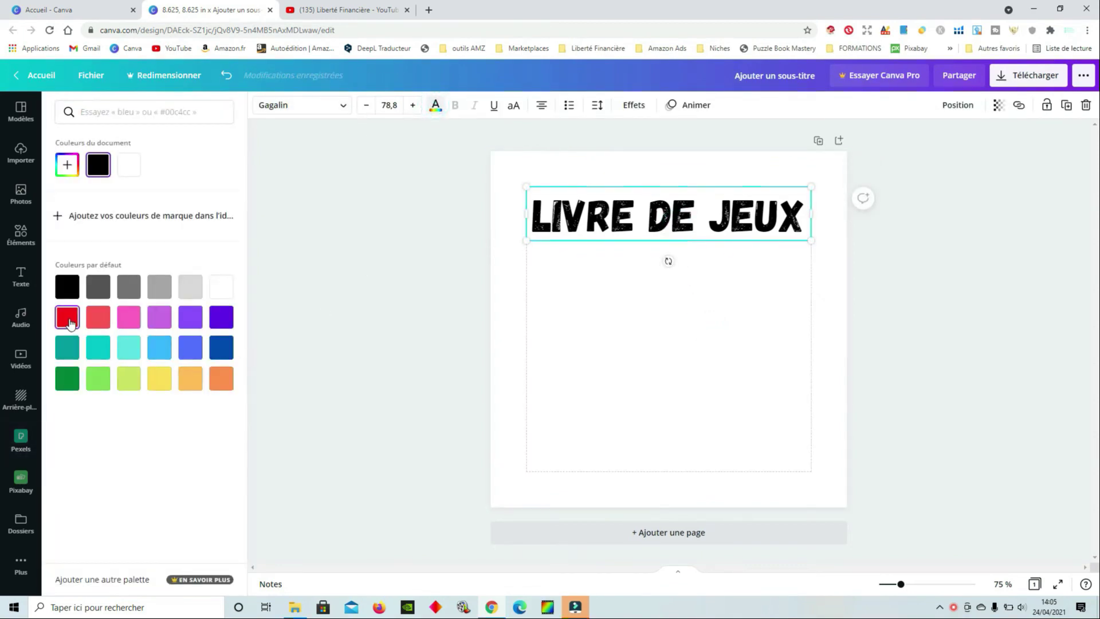
left_click(658, 372)
left_click(716, 327)
Apply the Biseautage effect to the title, with its distance set to 0 and its thickness to 64
left_click(694, 213)
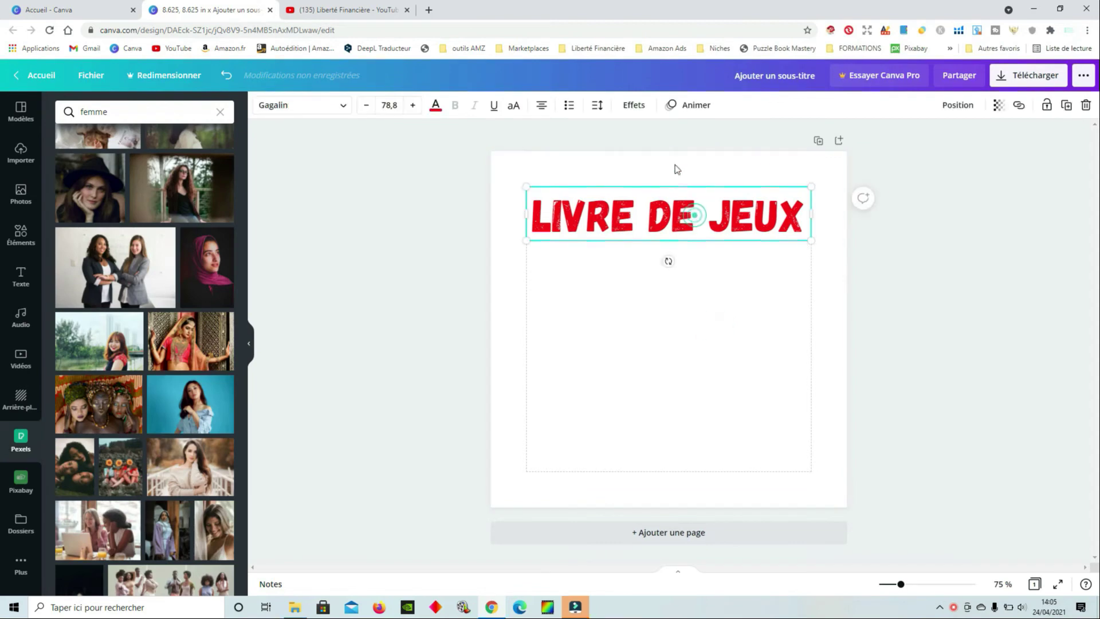
left_click(634, 105)
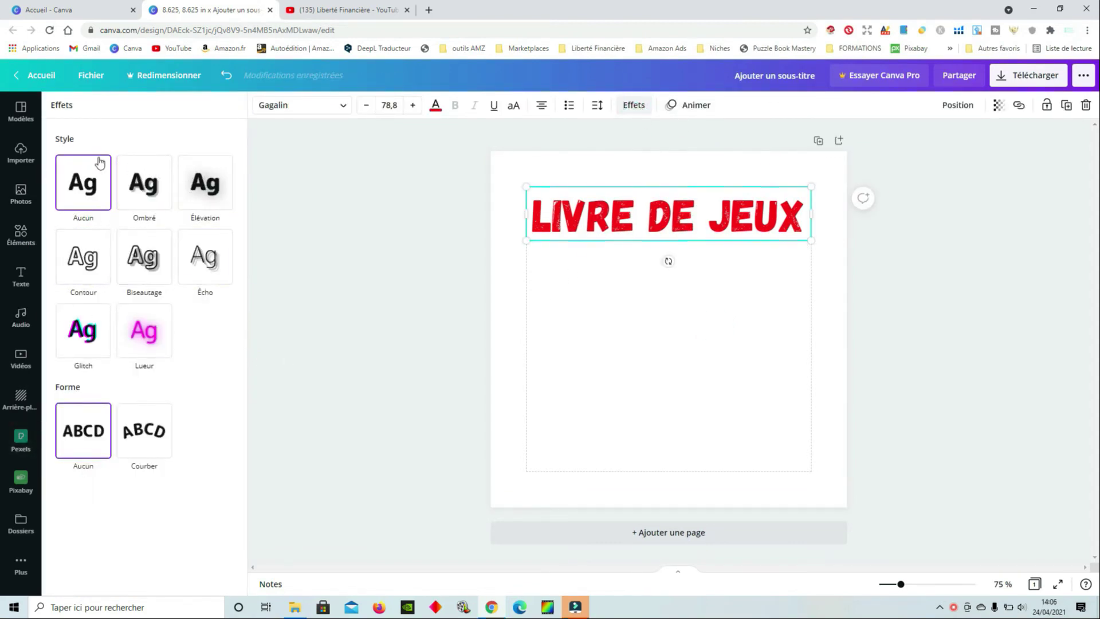
left_click(150, 264)
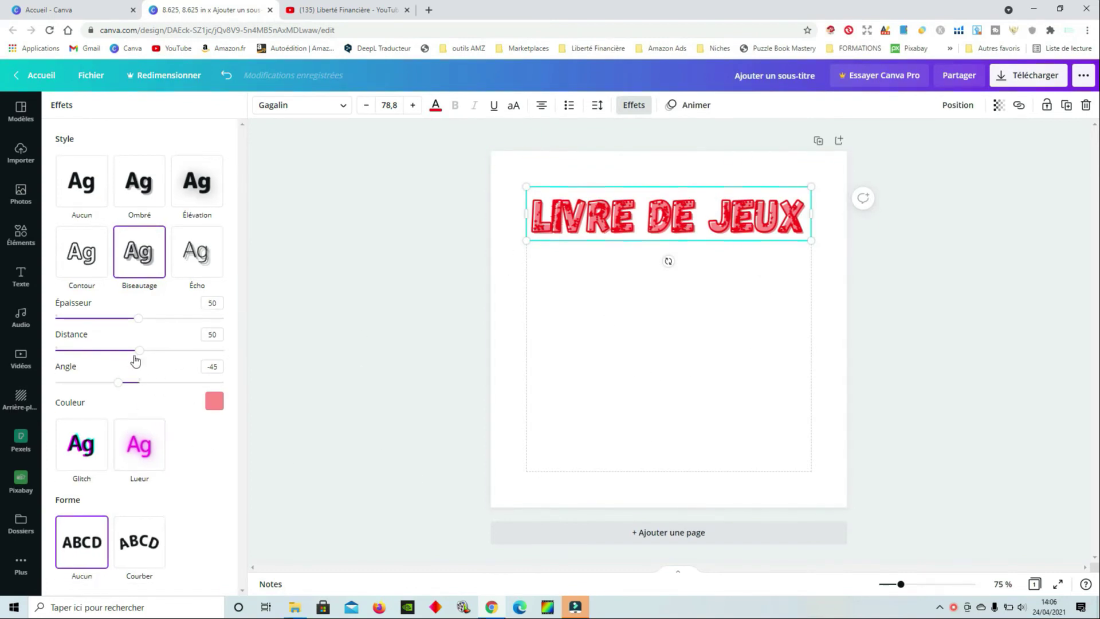
left_click_drag(134, 352, 54, 387)
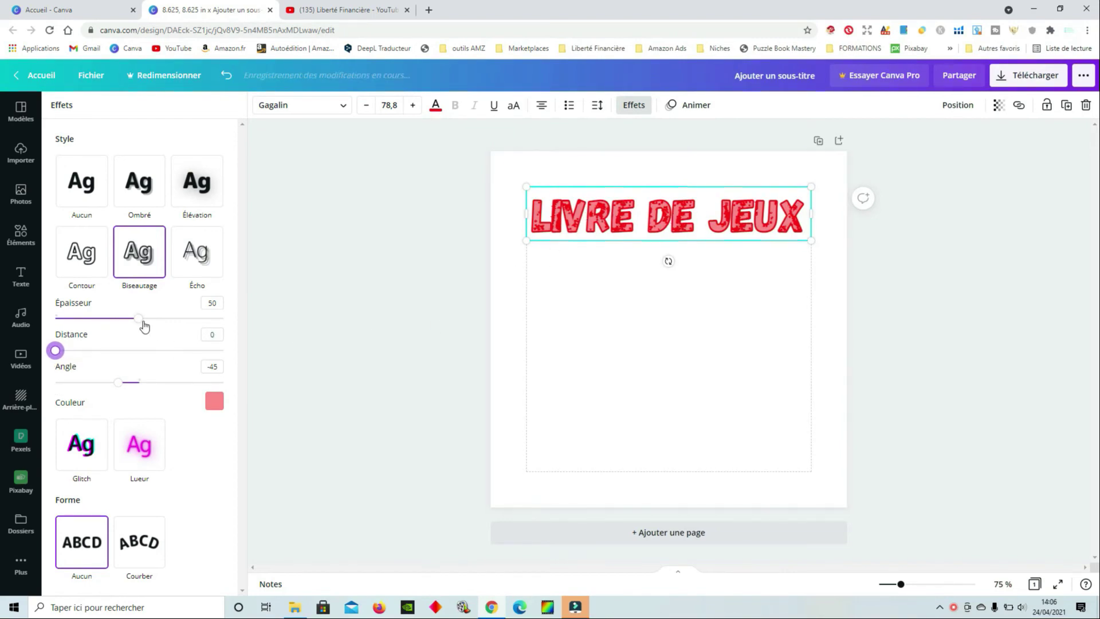
left_click_drag(138, 319, 163, 326)
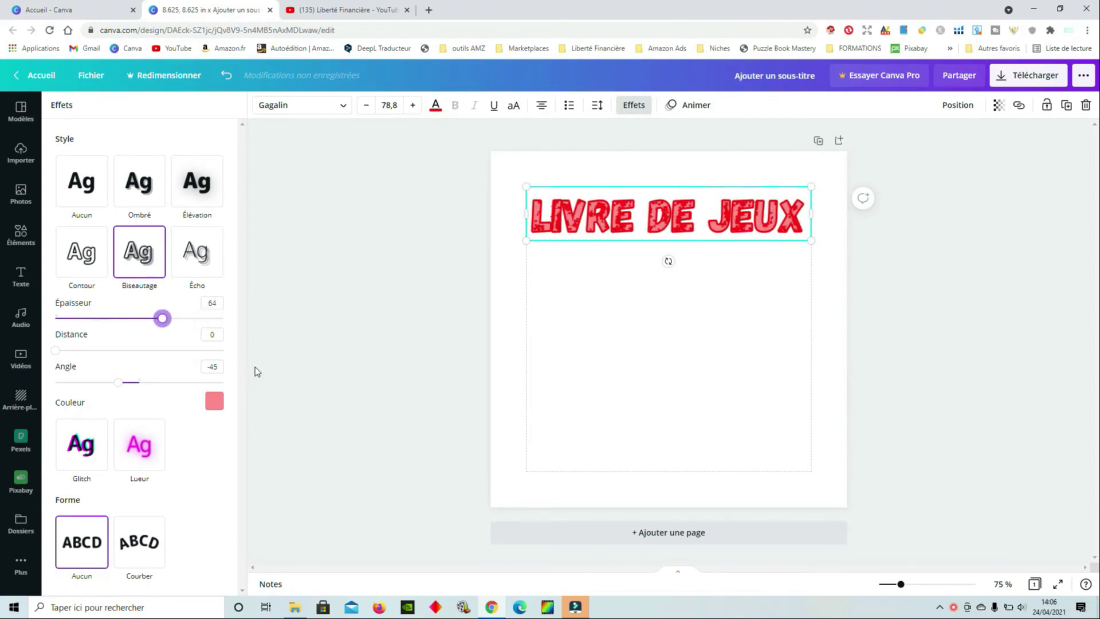
Set the Biseautage effect's colour to yellow, and reset the title's effect style to Aucun
left_click(215, 401)
left_click(144, 366)
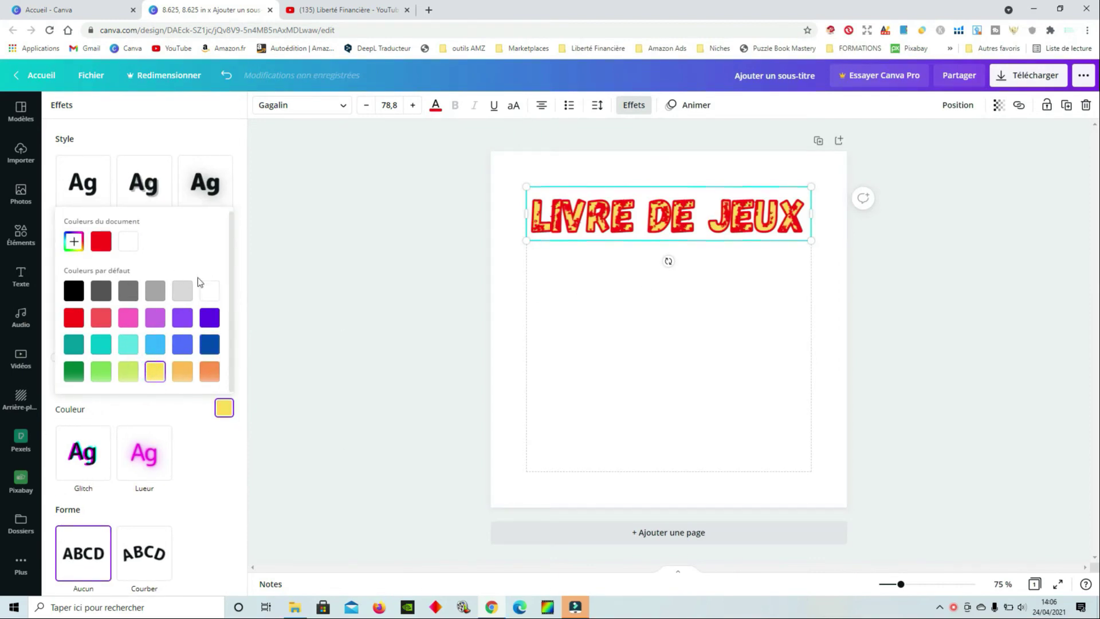
scroll(144, 501, "down", 1)
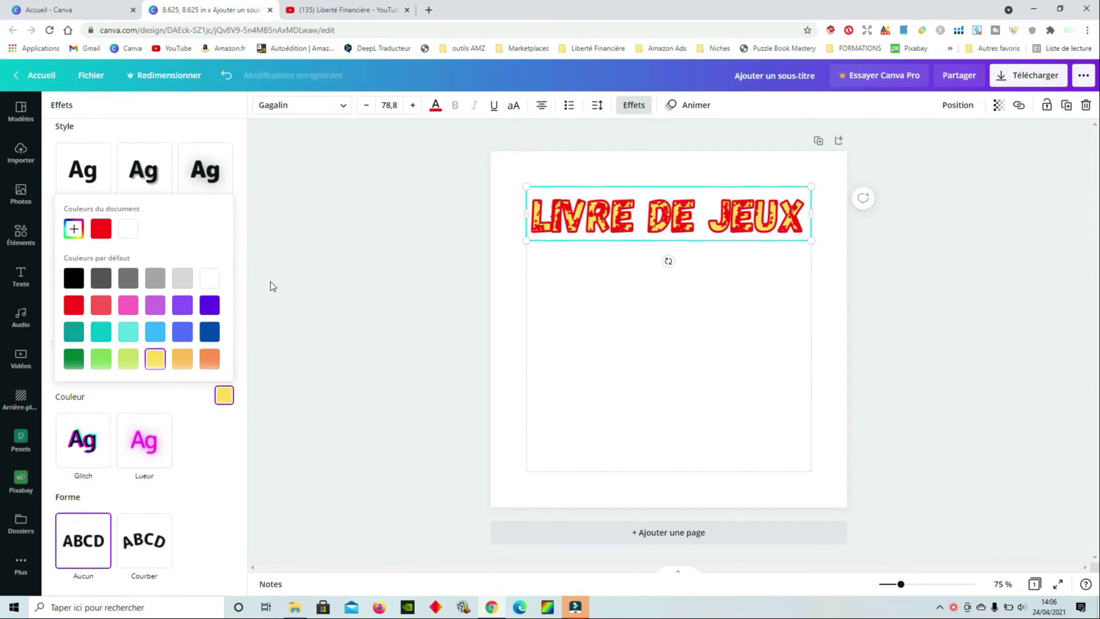
left_click(88, 173)
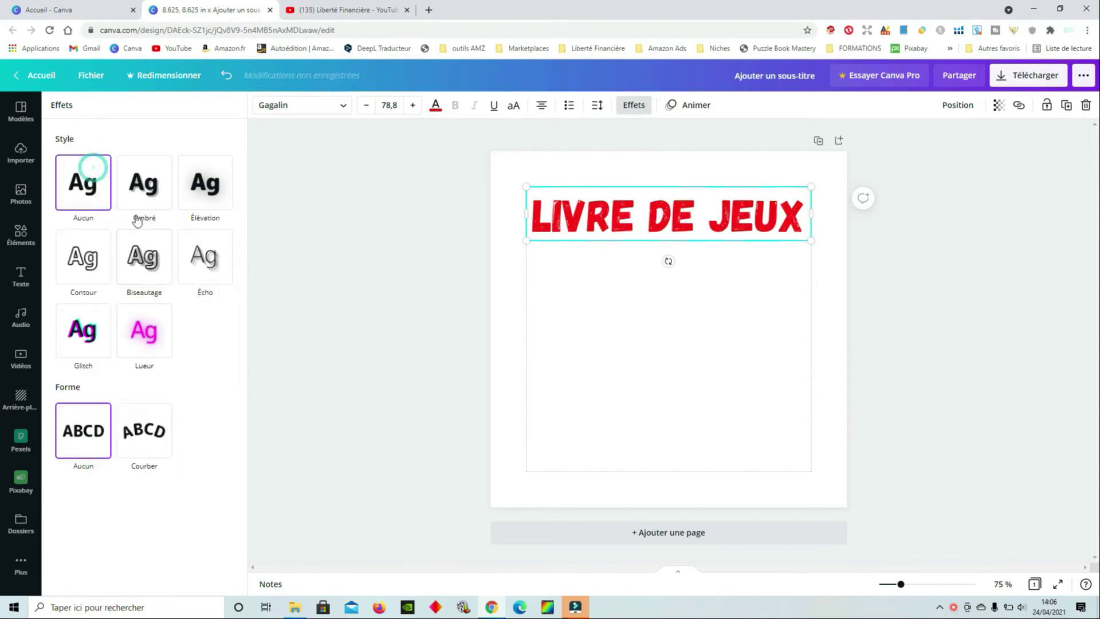
Apply the Biseautage effect to the red title in yellow, with its distance set to 0 and its thickness to 36
left_click(152, 257)
left_click(212, 401)
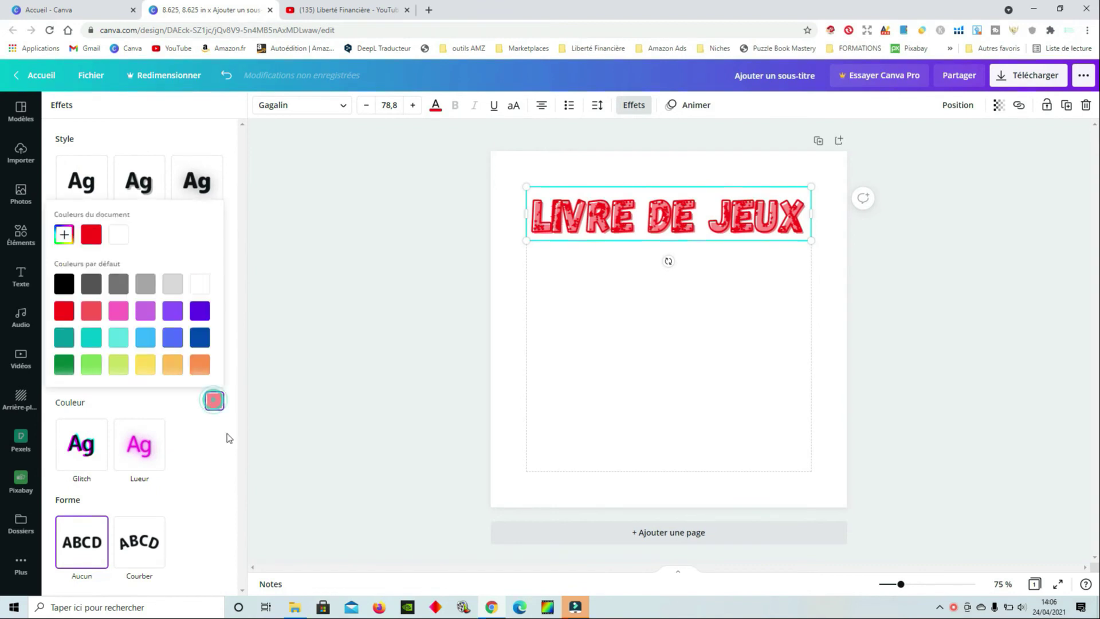
left_click(146, 364)
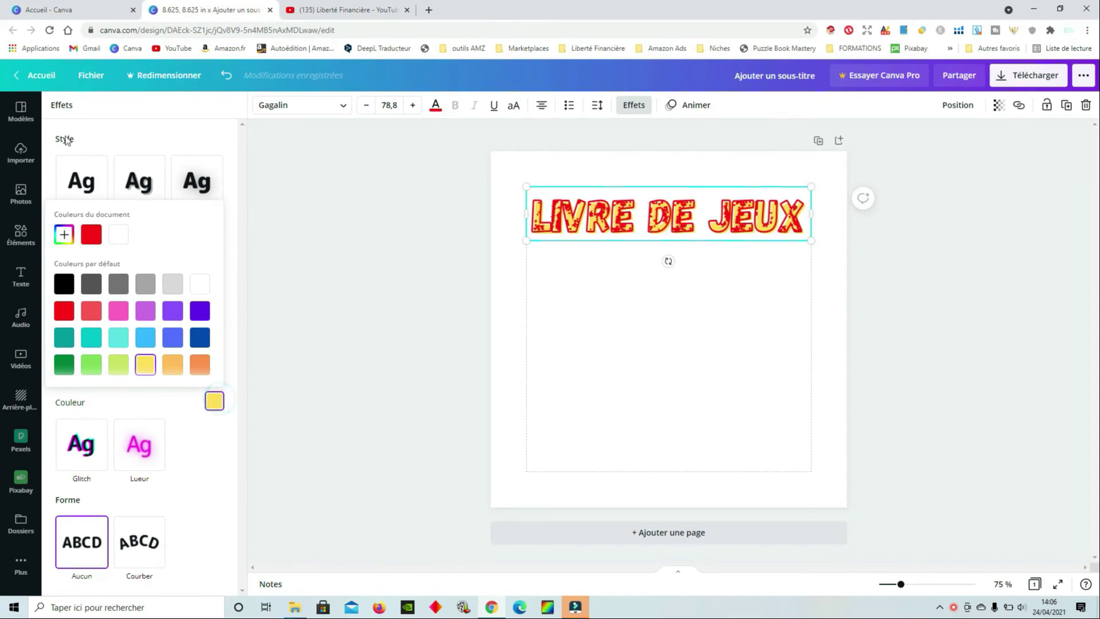
left_click(67, 107)
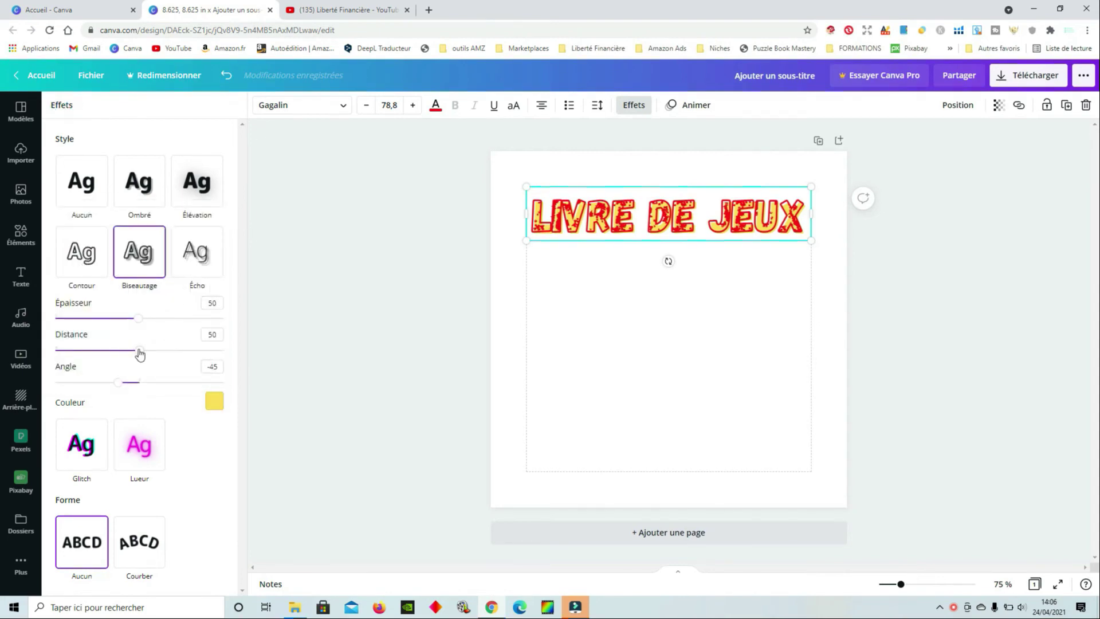
left_click_drag(140, 353, 55, 353)
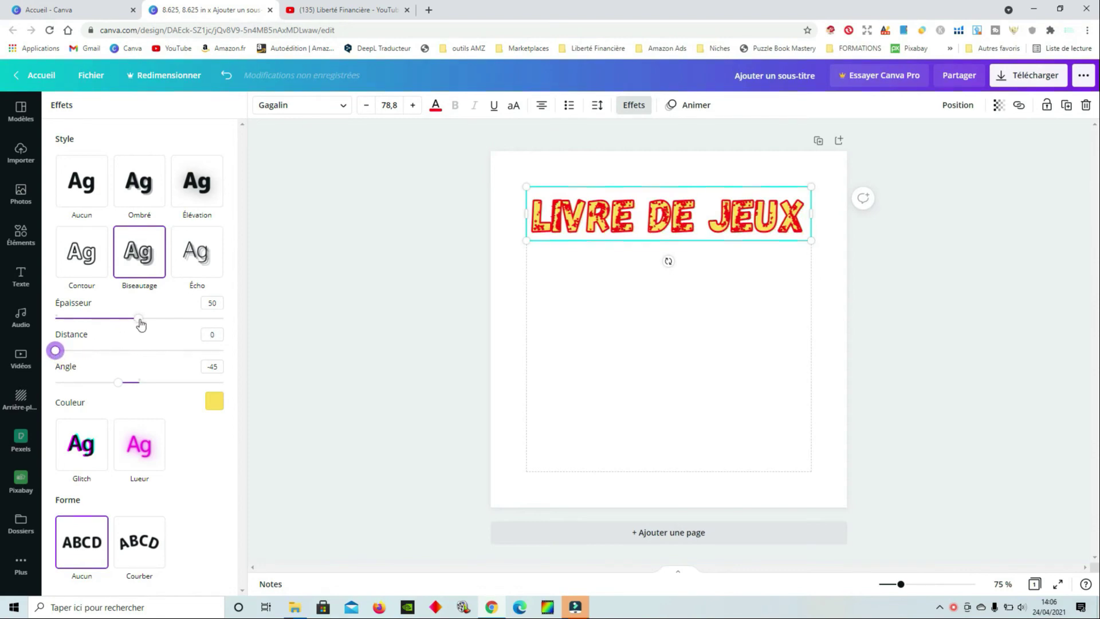
left_click_drag(140, 321, 114, 319)
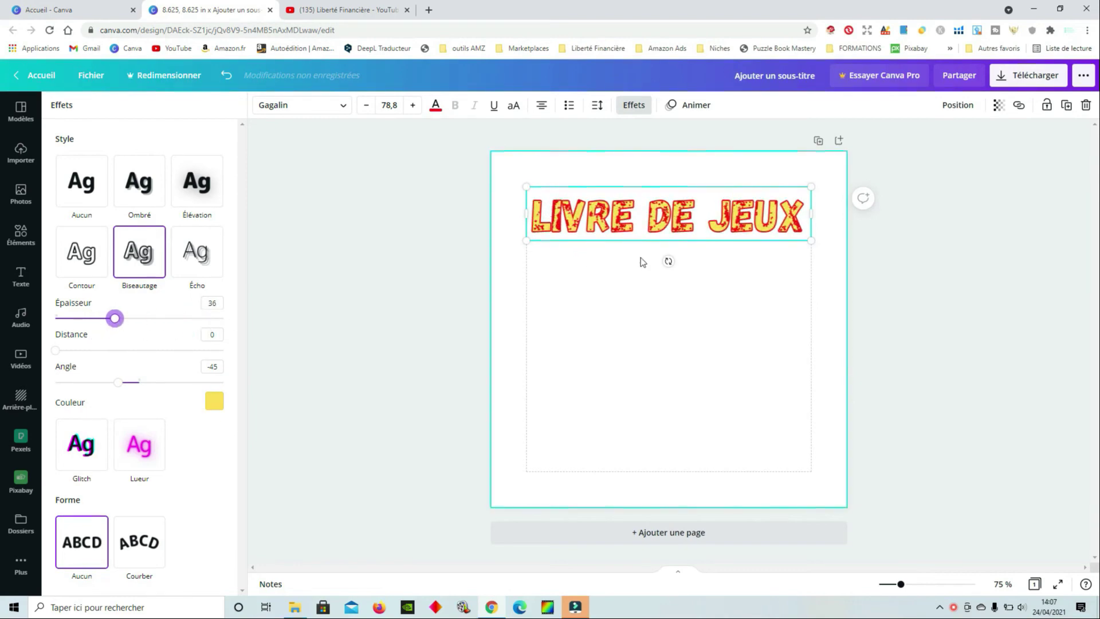
Delete the red and yellow "LIVRE DE JEUX" title from the page
left_click(682, 261)
left_click(700, 309)
left_click(702, 240)
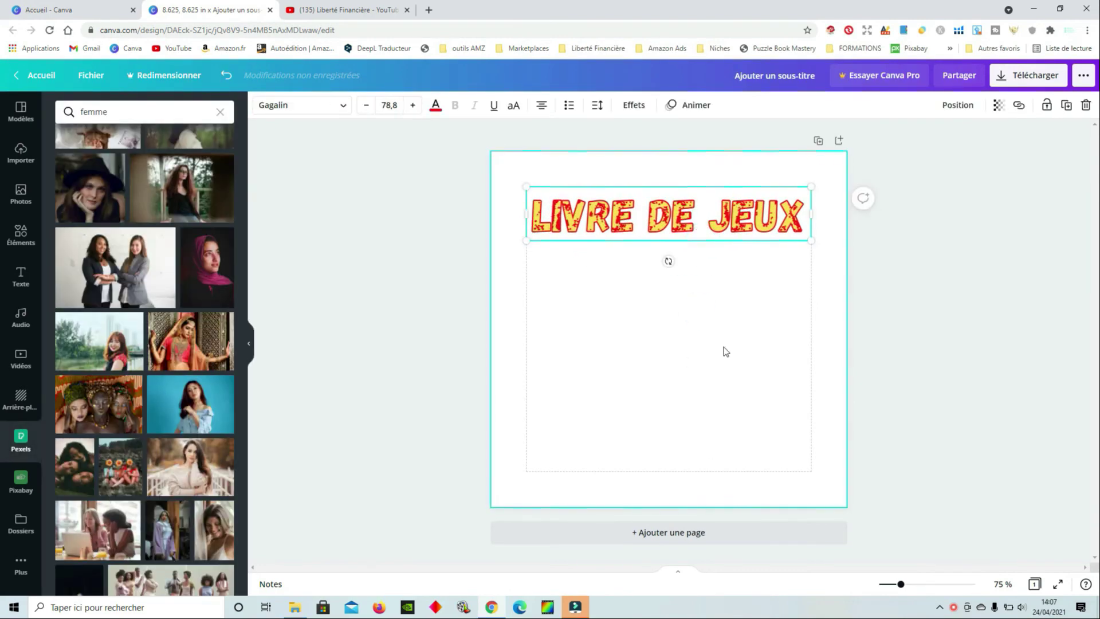
key("Delete")
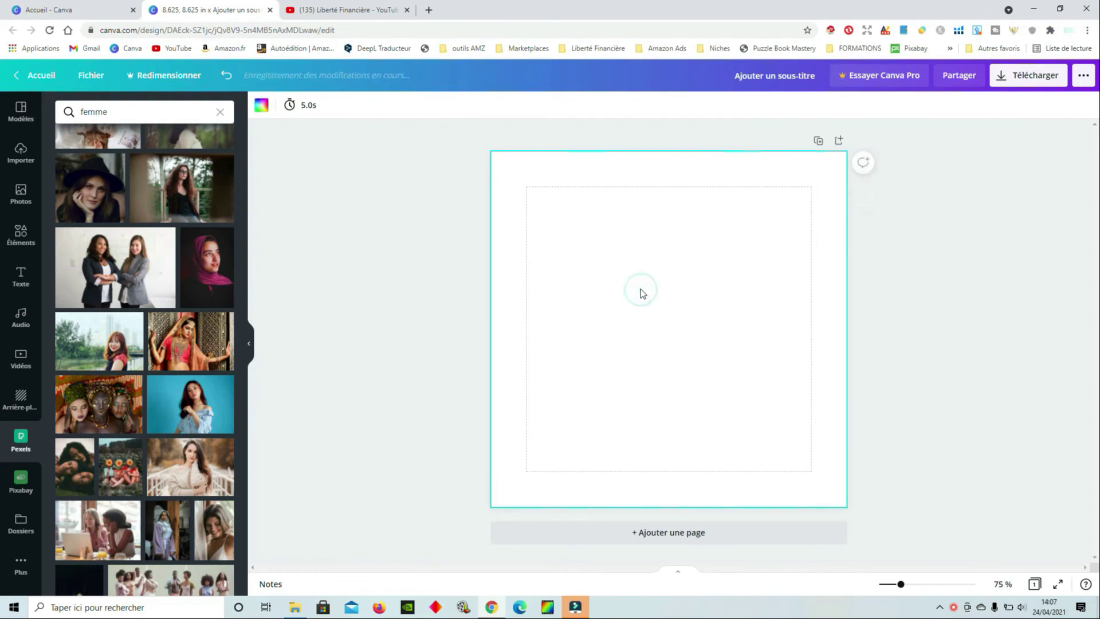
Add a new text box reading "LIVRE DE JEUX" in the Glacial Indifference font
key("t")
left_click(743, 354)
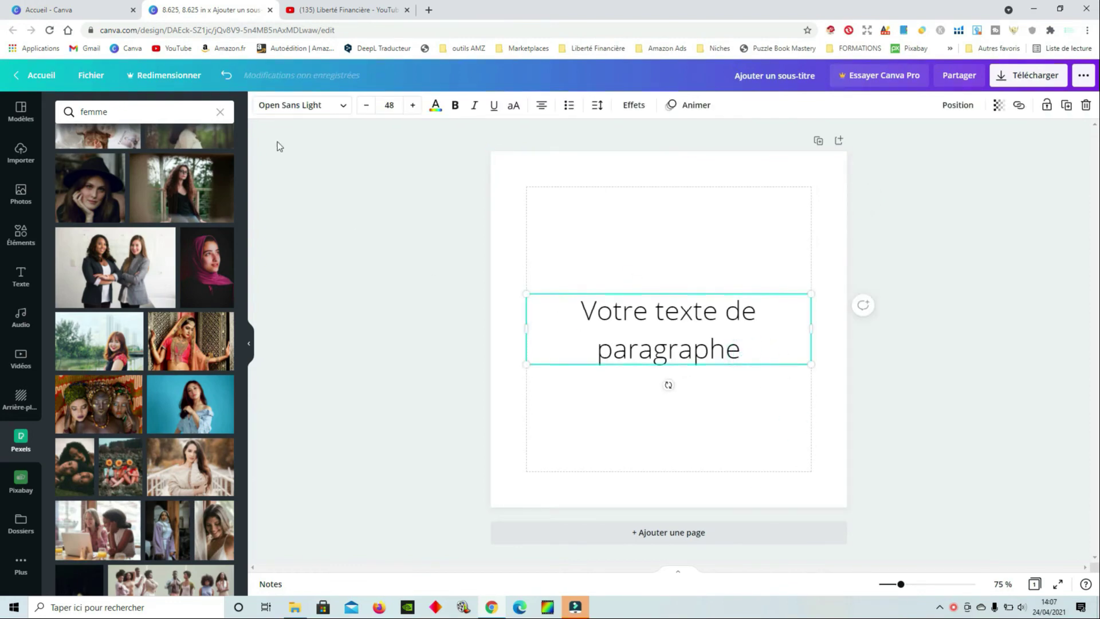
key("ctrl+a")
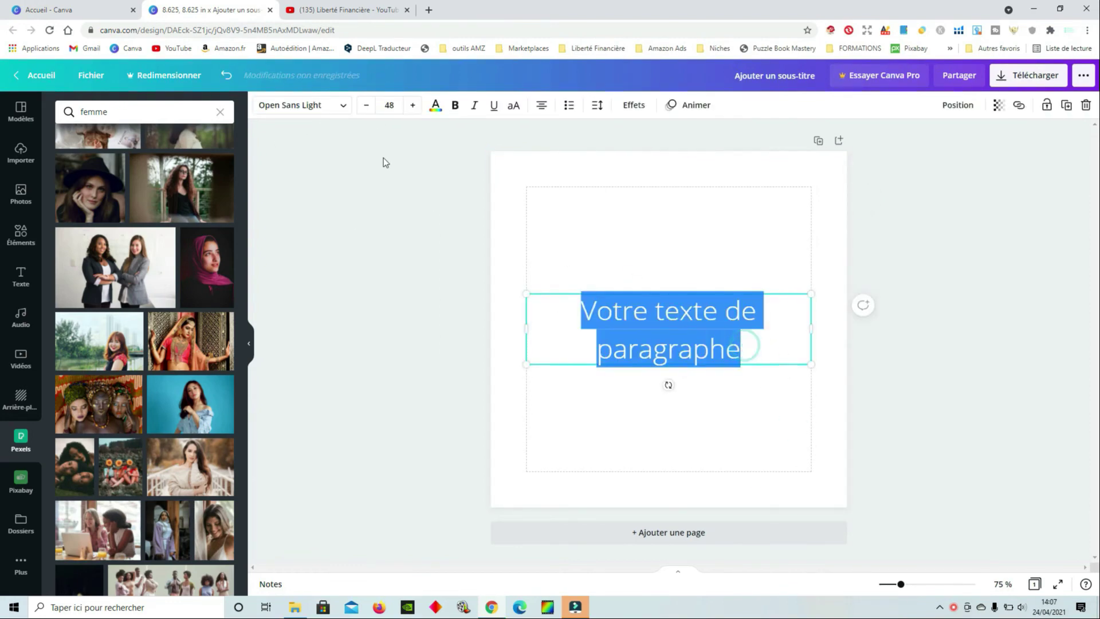
left_click(281, 113)
left_click(69, 112)
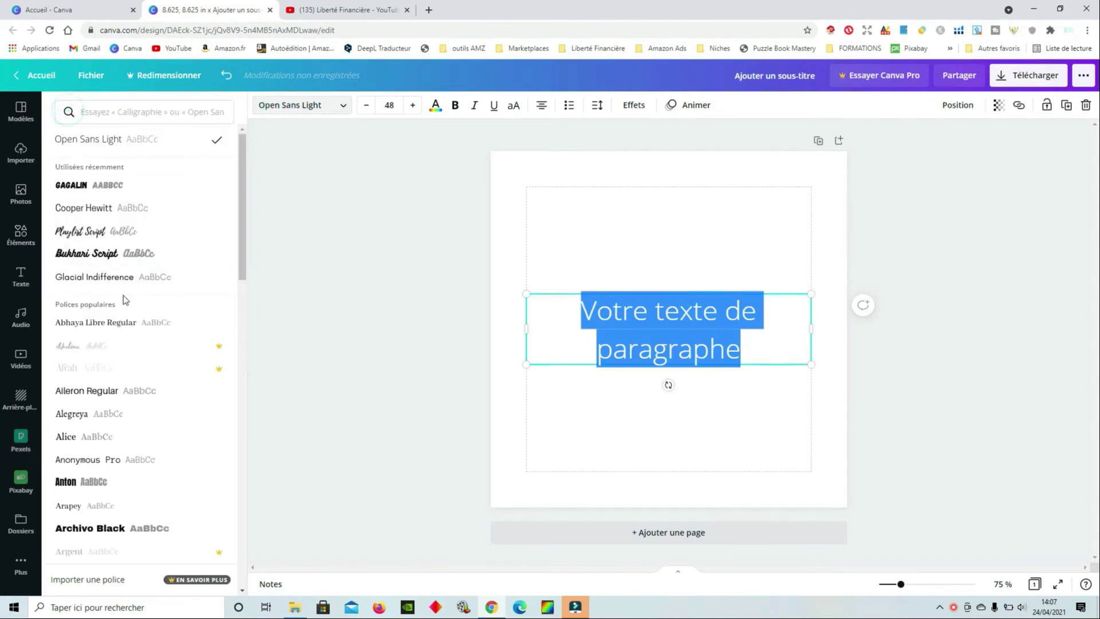
left_click(121, 277)
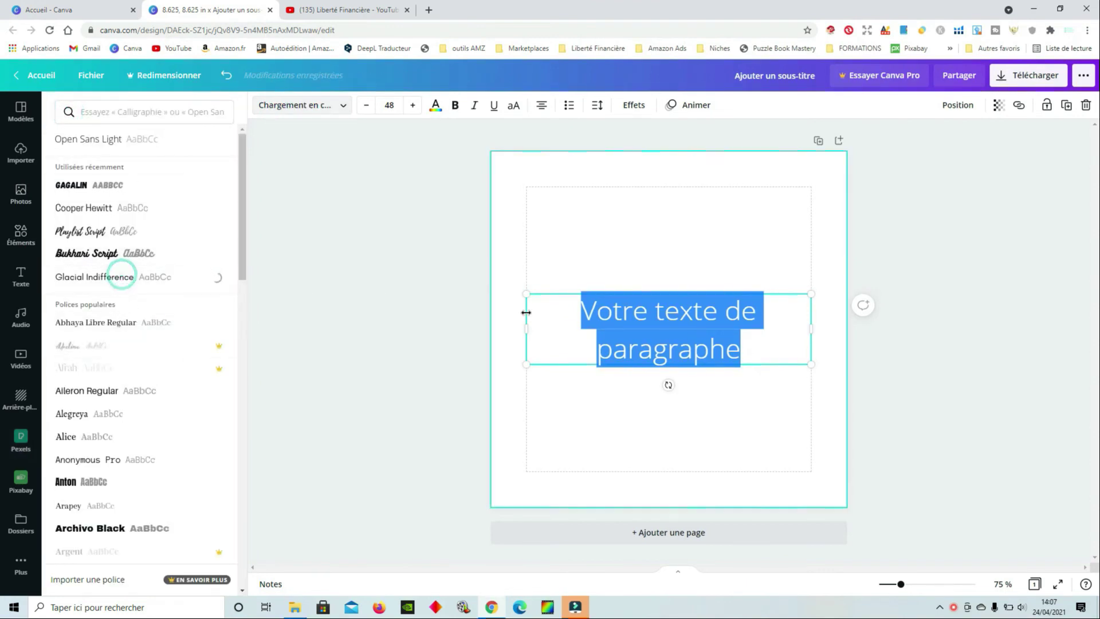
triple_click(748, 321)
type("L")
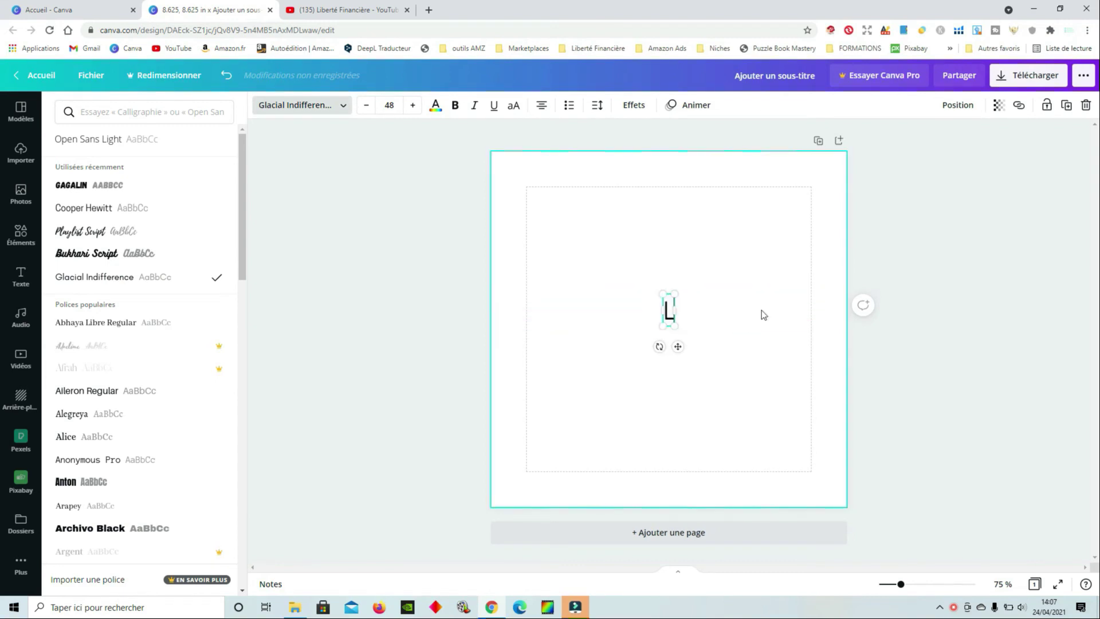
type("IVRE DE JEUX")
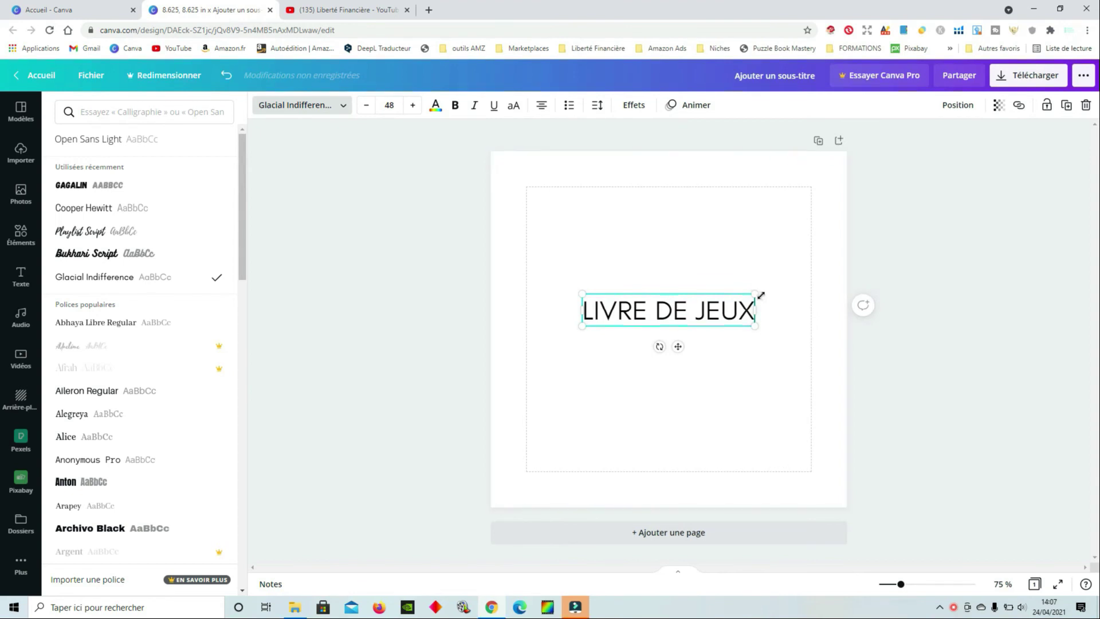
Enlarge the new title to size 79.4, move it up to the upper margin guide, and make it bold
left_click_drag(759, 295, 811, 283)
left_click_drag(578, 279, 526, 271)
left_click(679, 274)
left_click_drag(680, 271, 678, 243)
left_click(684, 338)
left_click(456, 106)
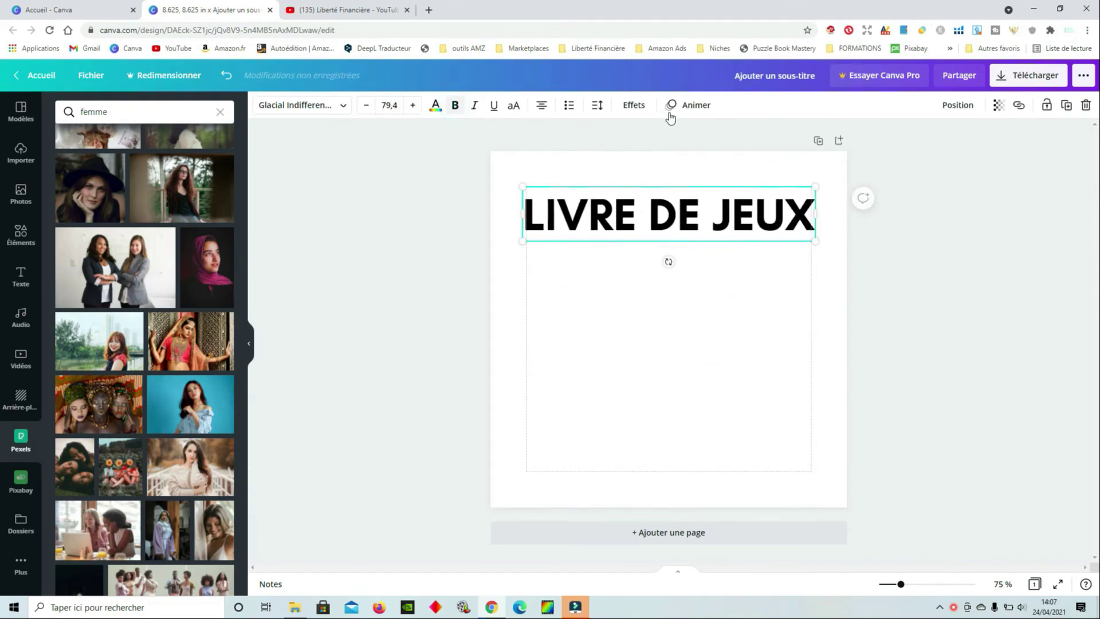
Apply the Biseautage effect to the bold title with distance 0, thickness 99 and a light orange effect colour
left_click(634, 105)
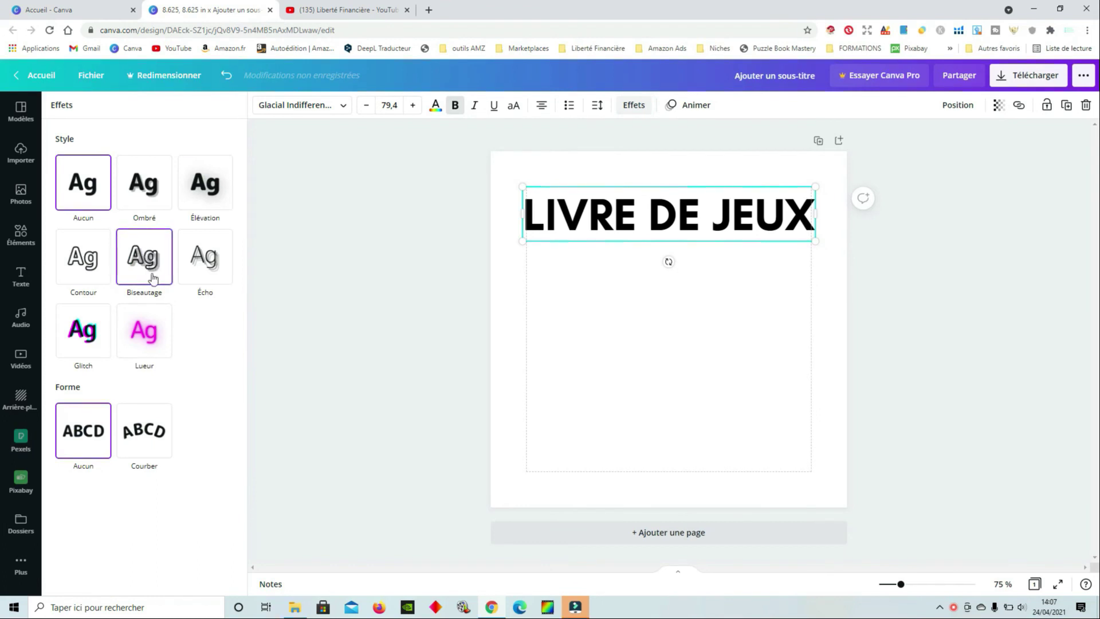
left_click(141, 256)
left_click_drag(140, 352, 59, 363)
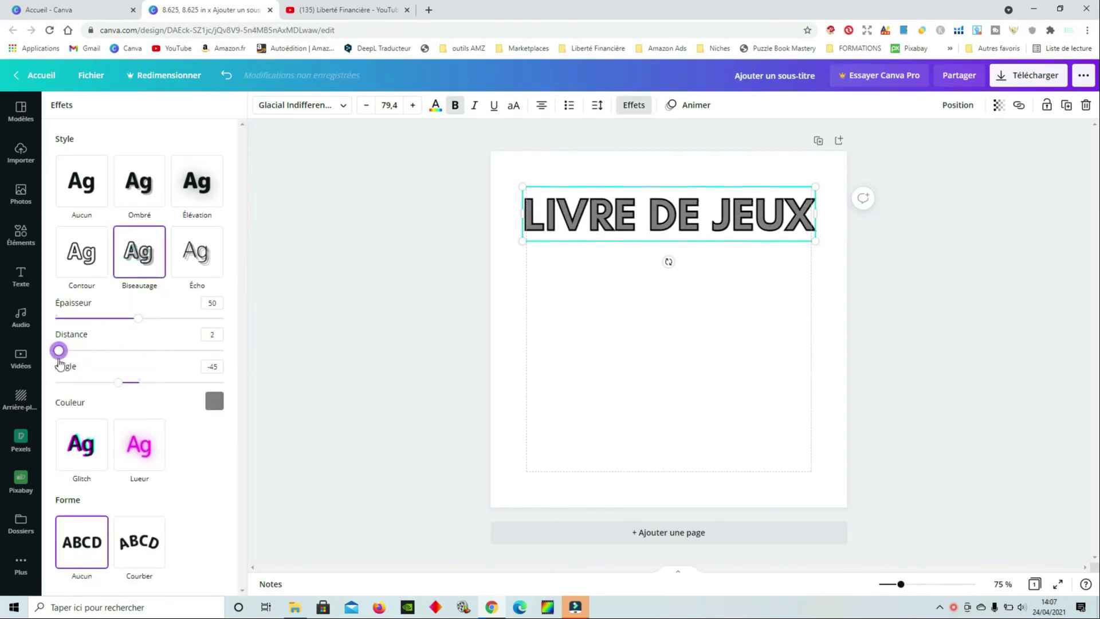
left_click_drag(131, 322, 221, 328)
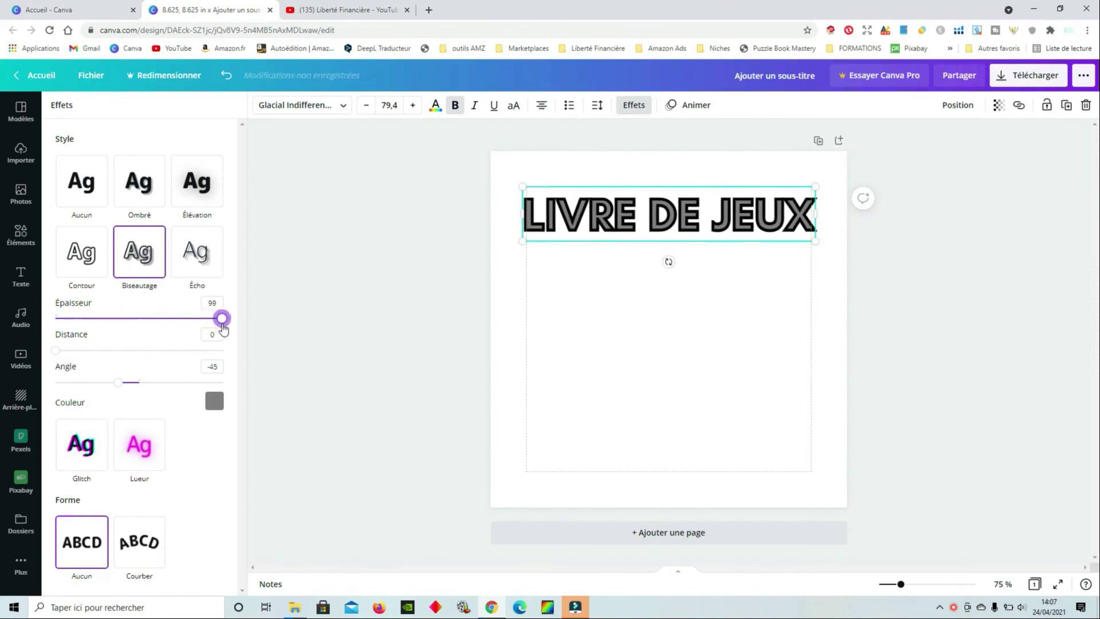
left_click(215, 402)
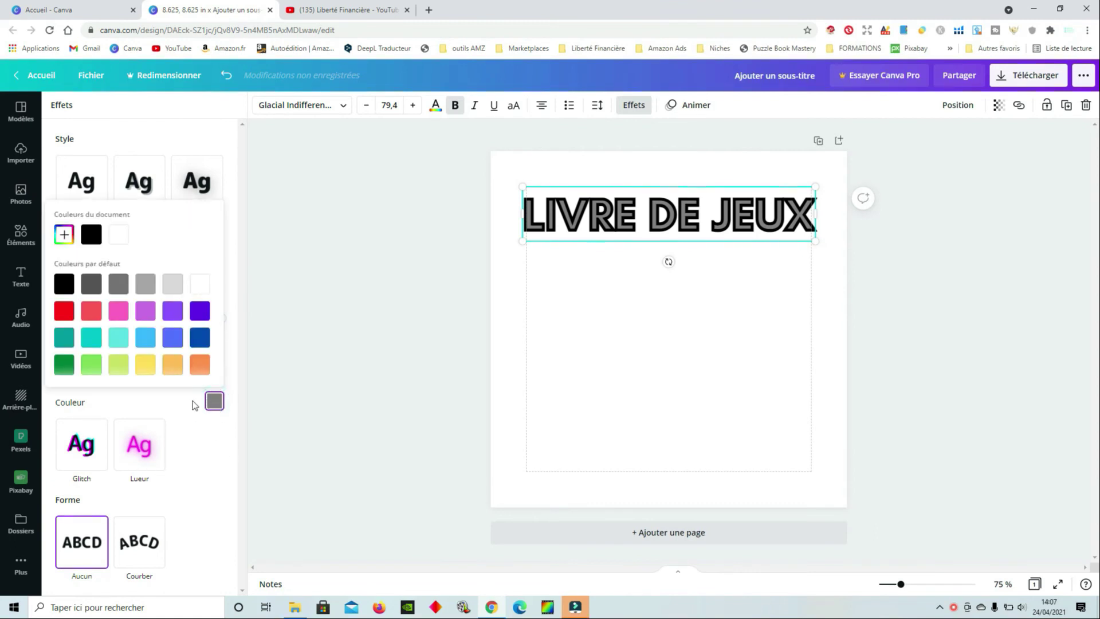
left_click(173, 367)
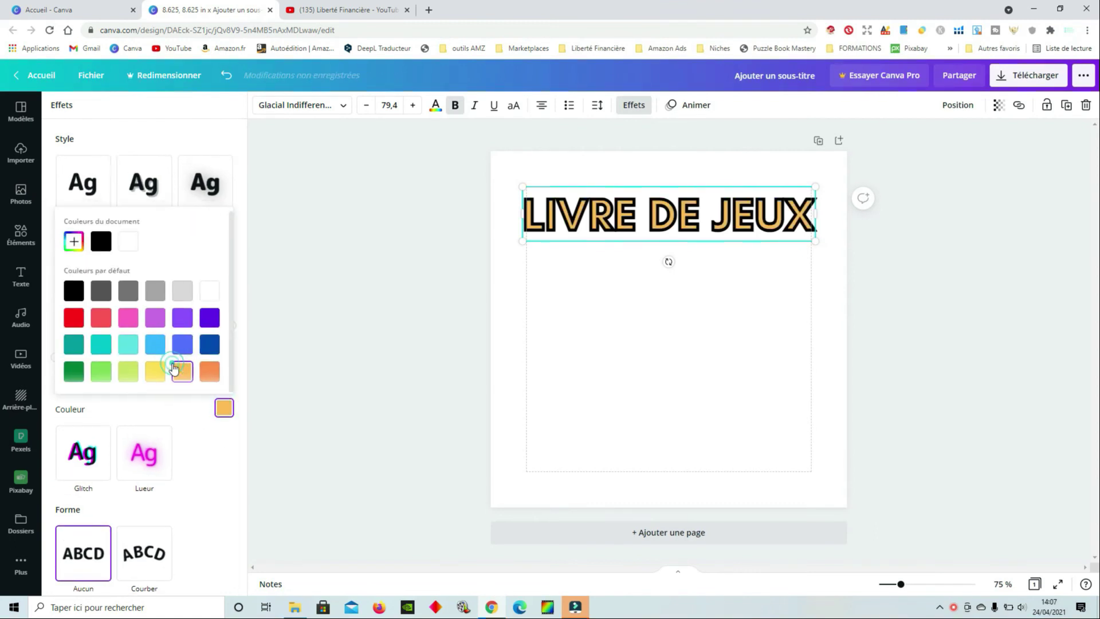
Change the title's text colour to a custom dark orange, about #BB4700
left_click(436, 106)
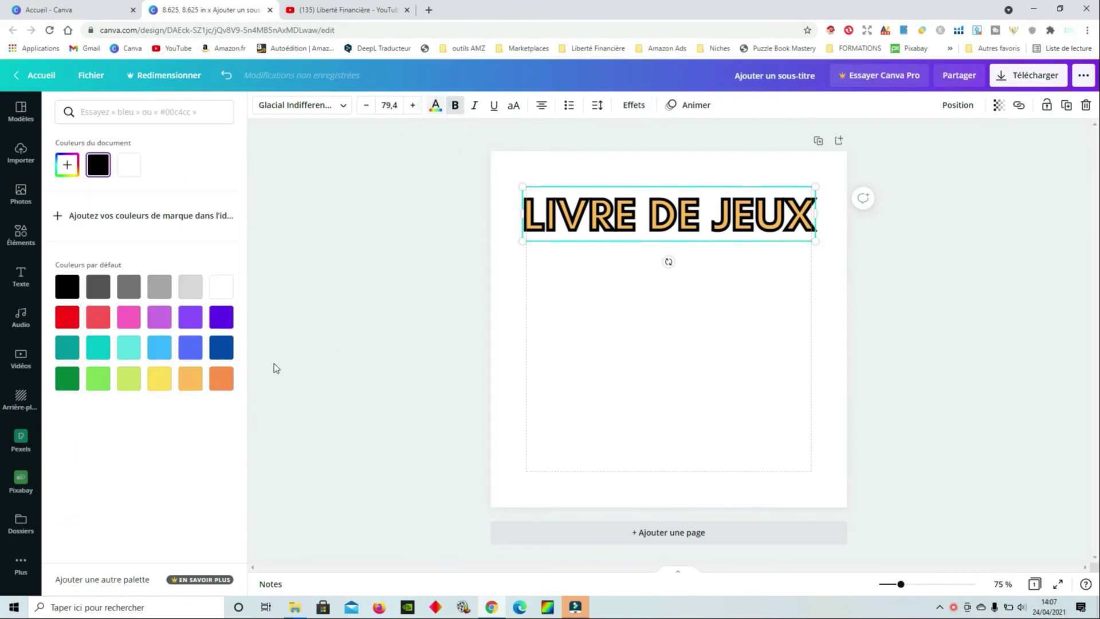
left_click(221, 379)
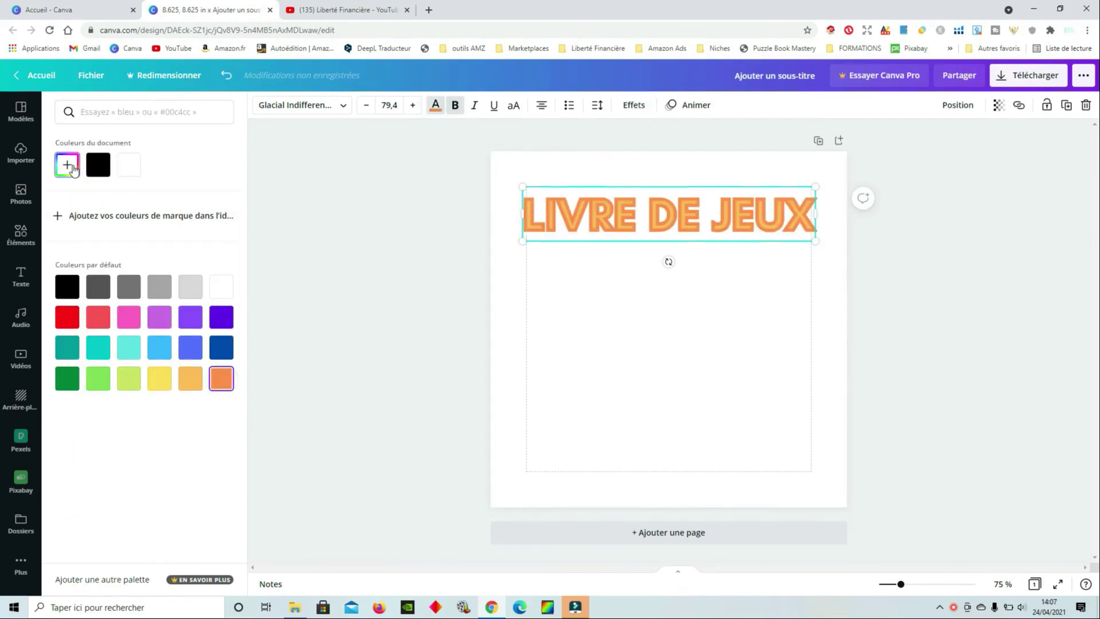
left_click(72, 168)
left_click_drag(108, 223, 229, 213)
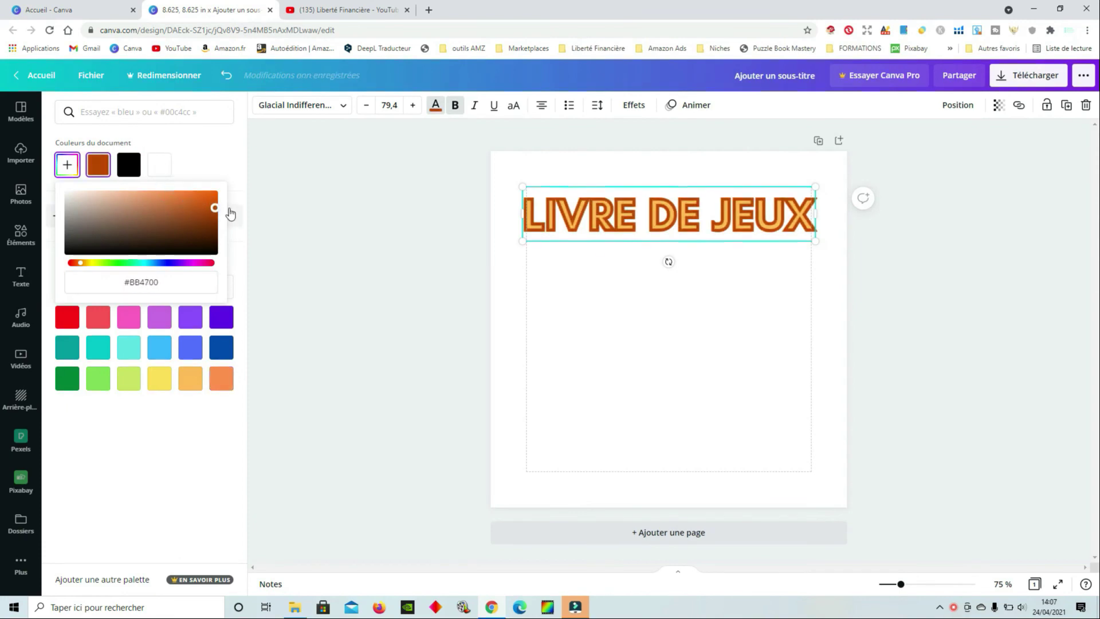
left_click(725, 340)
Reduce the title to size 77.3 so that it fits between the side margin guides
left_click_drag(724, 232, 728, 233)
left_click_drag(820, 188, 811, 188)
left_click(773, 325)
left_click(707, 235)
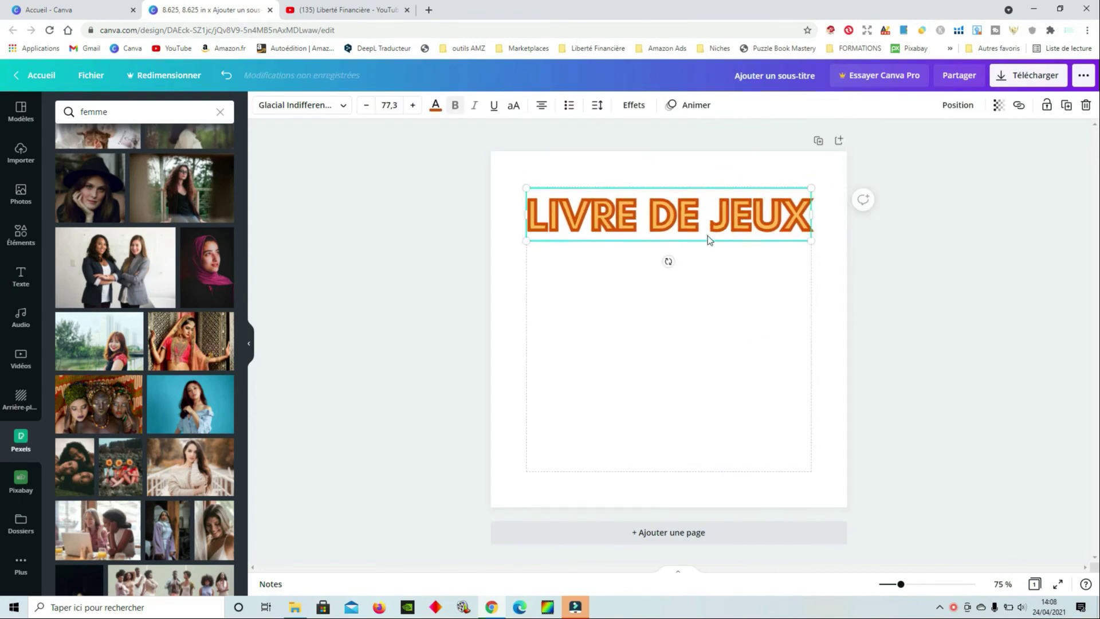
Replace the title's Biseautage effect with the Élévation effect at intensity 50
left_click(640, 117)
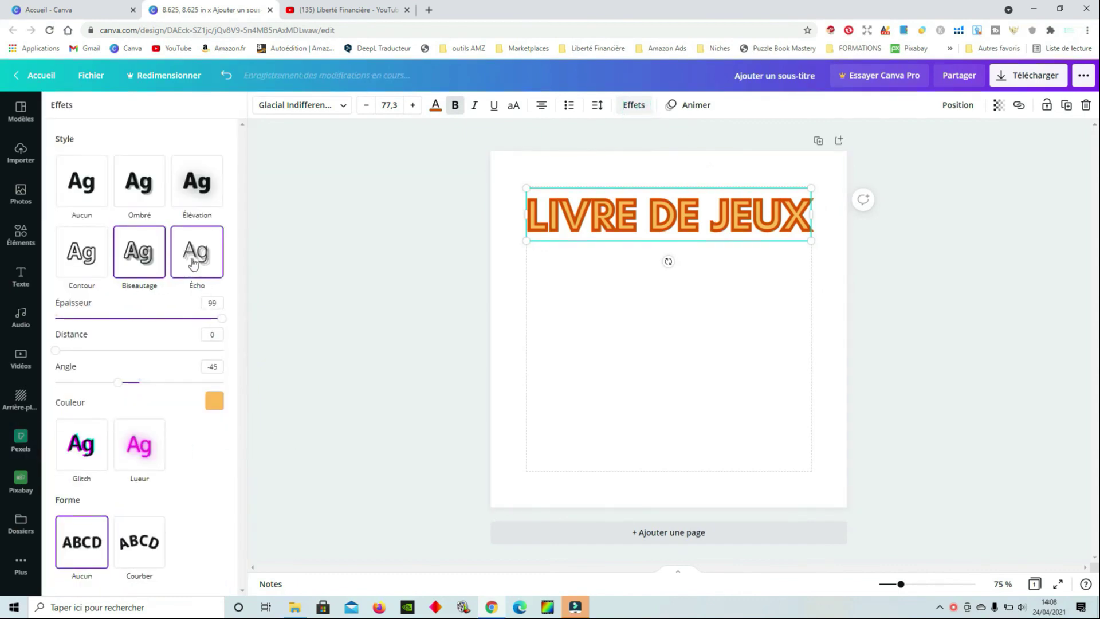
left_click(91, 183)
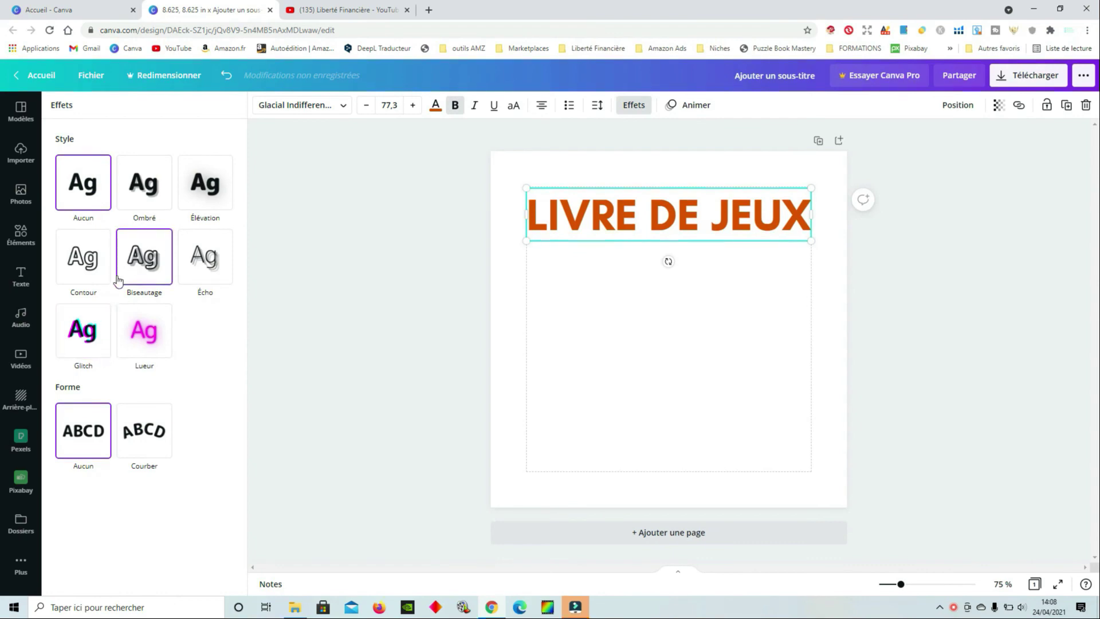
left_click(219, 188)
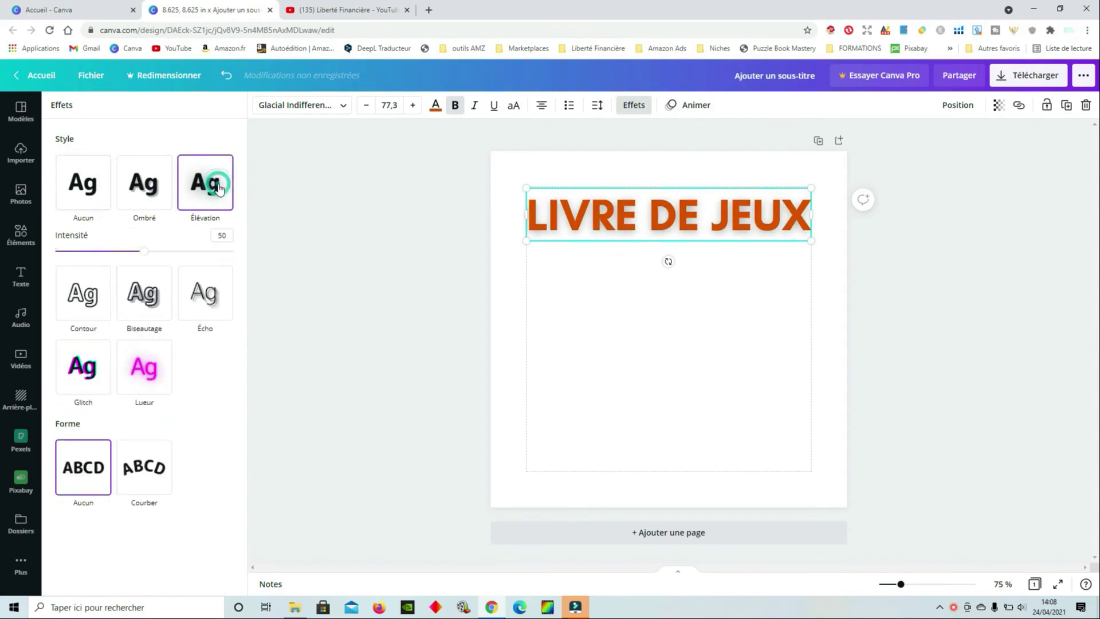
left_click(719, 302)
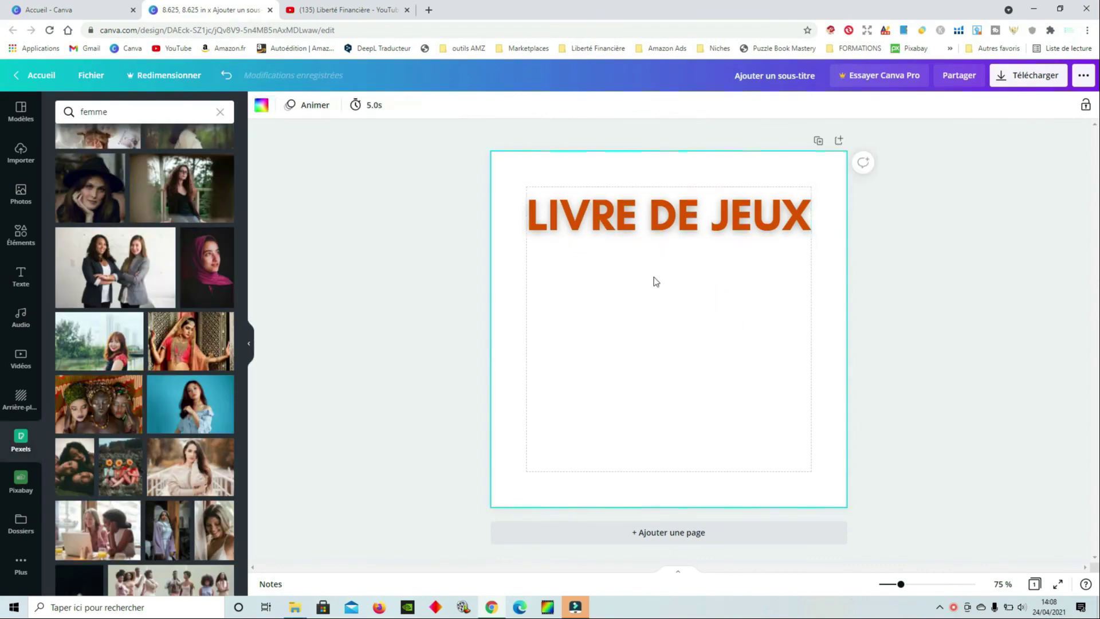